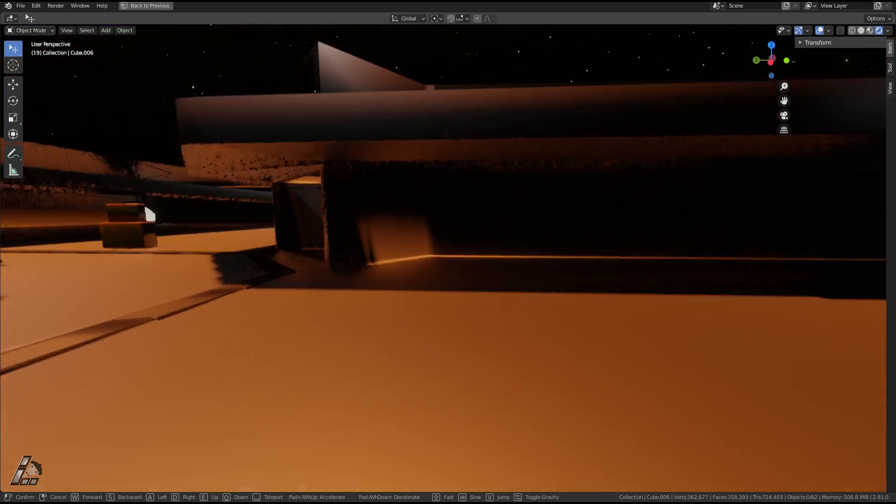
- Walk through the space station's street to examine the walls, the floor lighting and the robots
{"action": "key", "text": "w"}
{"action": "key", "text": "w"}
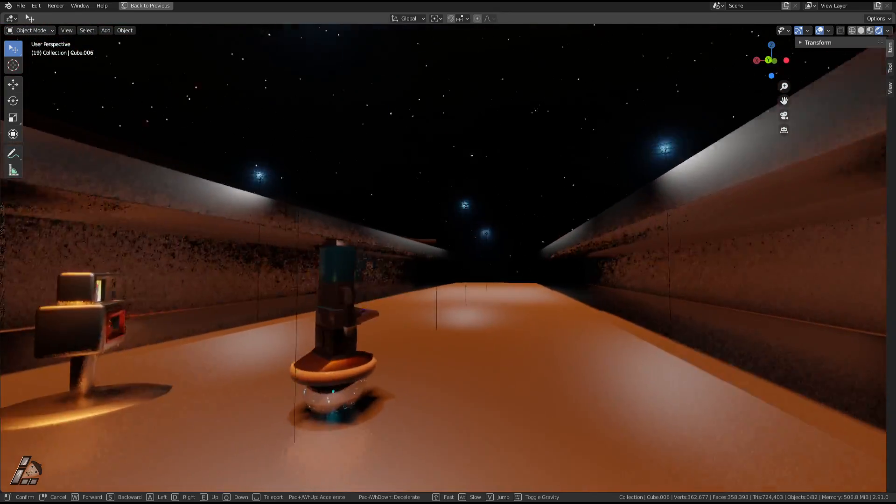
{"action": "key", "text": "d"}
{"action": "key", "text": "s"}
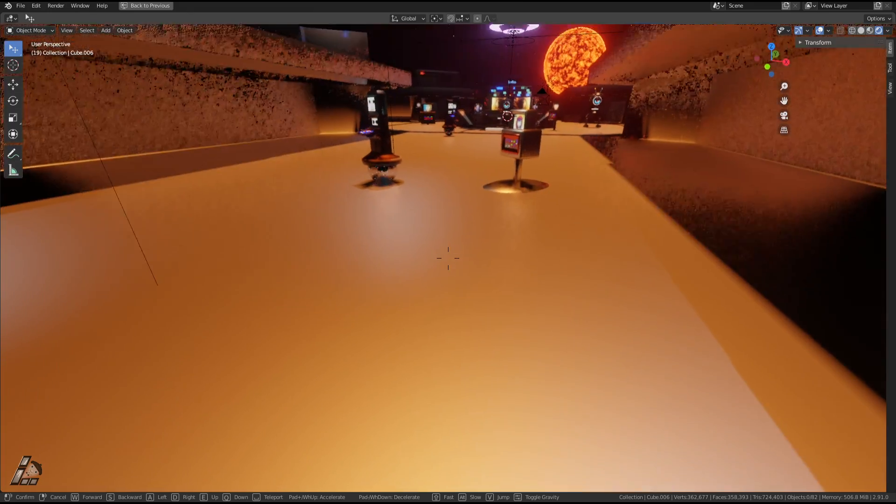
{"action": "key", "text": "Escape"}
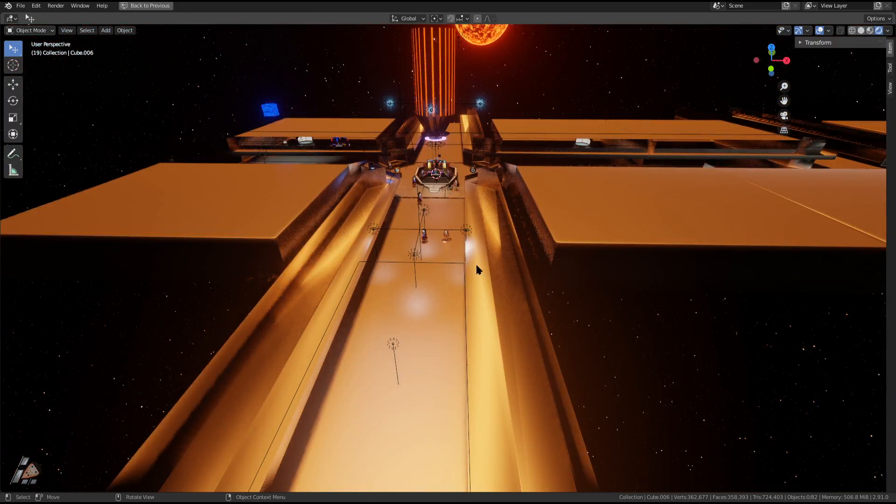
- Select the large station structure and examine the overall layout of its platforms and crossing streets from above
{"action": "scroll", "coordinate": [476, 263], "scroll_direction": "down", "scroll_amount": 5}
{"action": "scroll", "coordinate": [459, 295], "scroll_direction": "up", "scroll_amount": 4}
{"action": "left_click", "coordinate": [458, 314]}
{"action": "middle_click_drag", "start_coordinate": [458, 304], "coordinate": [507, 307]}
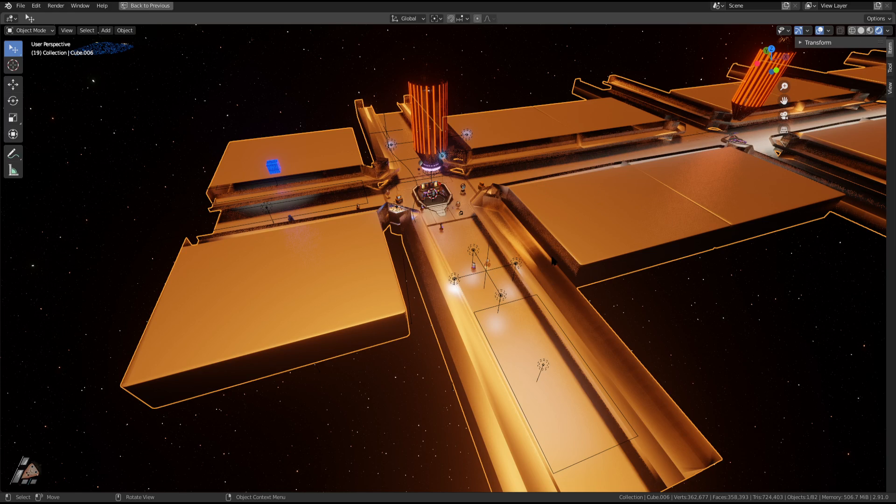
{"action": "scroll", "coordinate": [554, 262], "scroll_direction": "up", "scroll_amount": 2}
{"action": "middle_click_drag", "start_coordinate": [578, 259], "coordinate": [564, 258]}
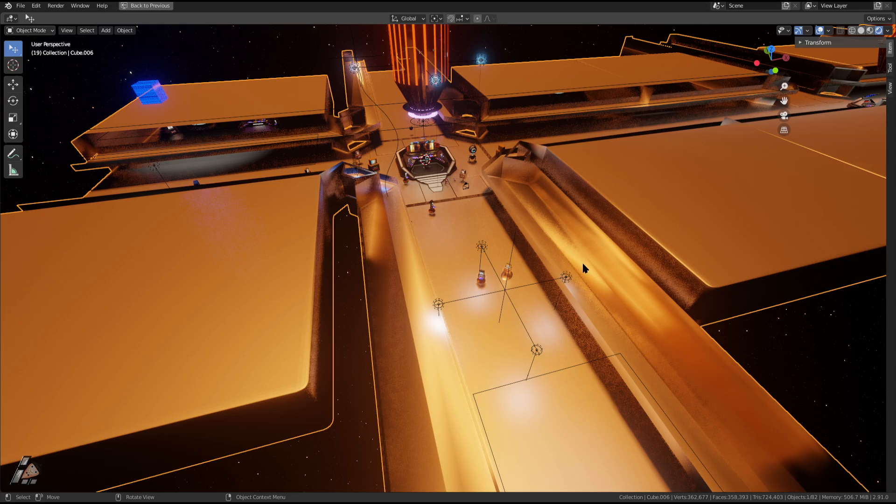
{"action": "key", "text": "ctrl+space"}
{"action": "middle_click_drag", "start_coordinate": [557, 210], "coordinate": [613, 214]}
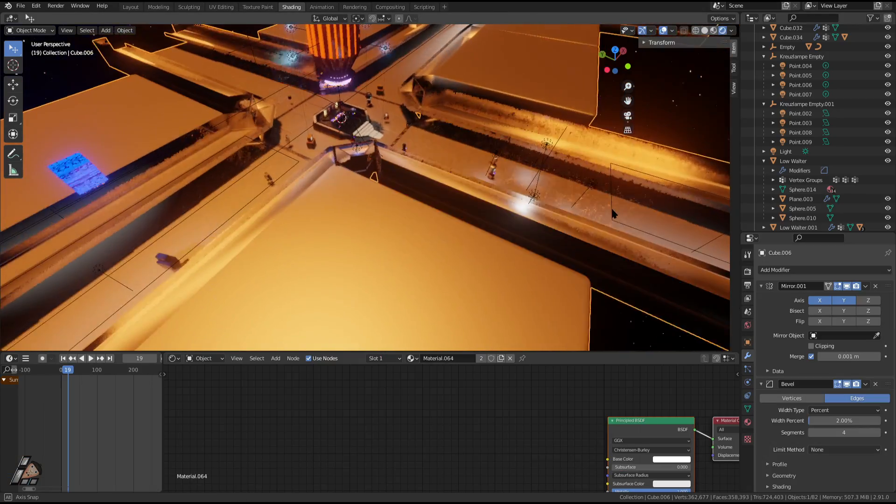
- Walk from the overview down into the street in a maximized viewport and examine the robots and side walls
{"action": "key", "text": "shift+grave"}
{"action": "key", "text": "w"}
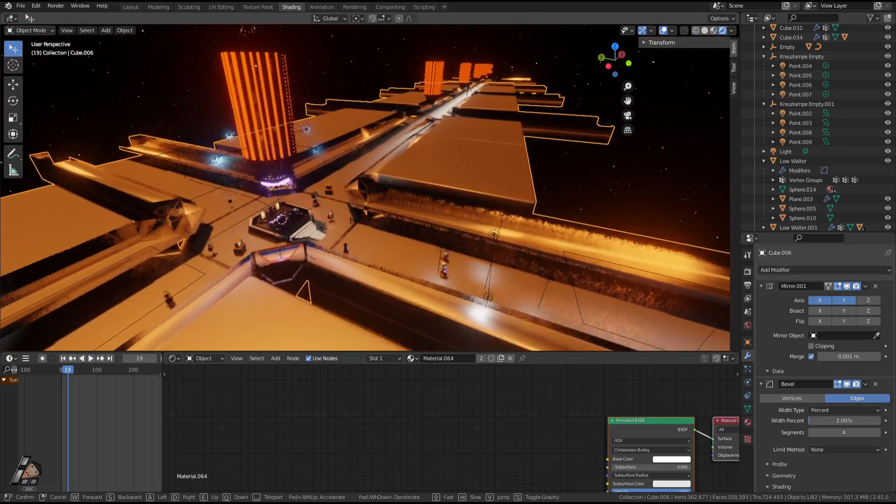
{"action": "key", "text": "w"}
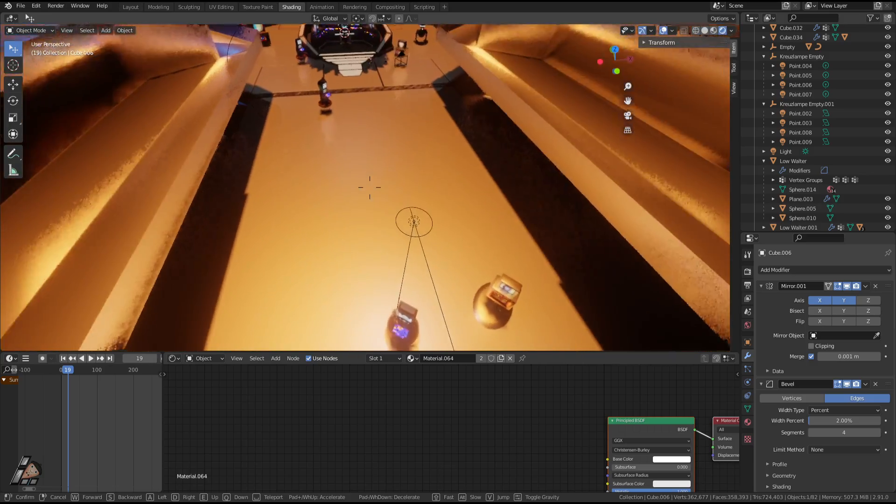
{"action": "key", "text": "ctrl+space"}
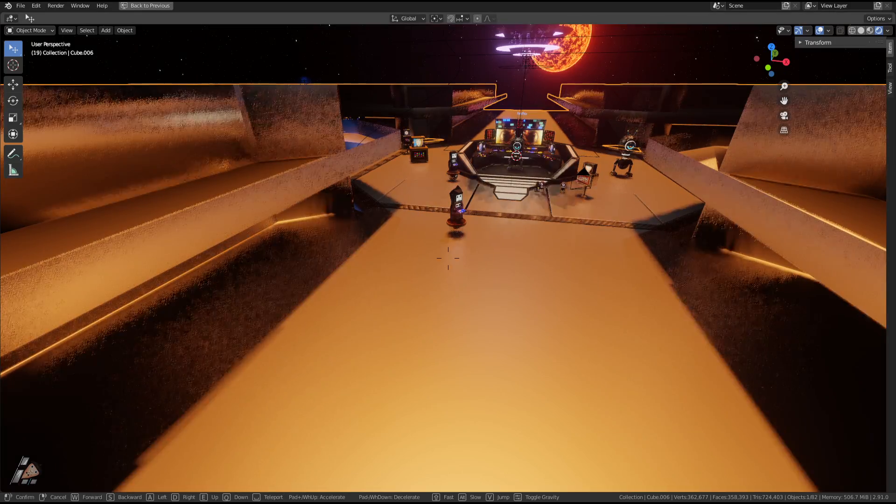
{"action": "key", "text": "w"}
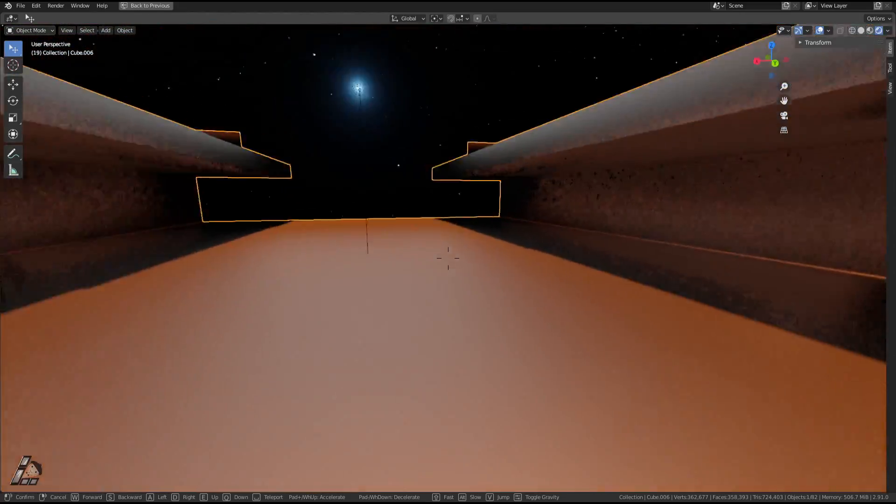
{"action": "key", "text": "w"}
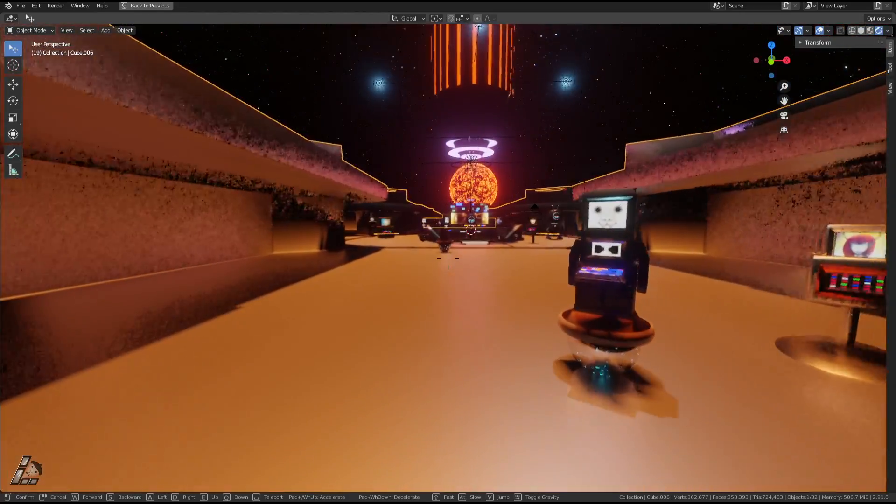
{"action": "key", "text": "w"}
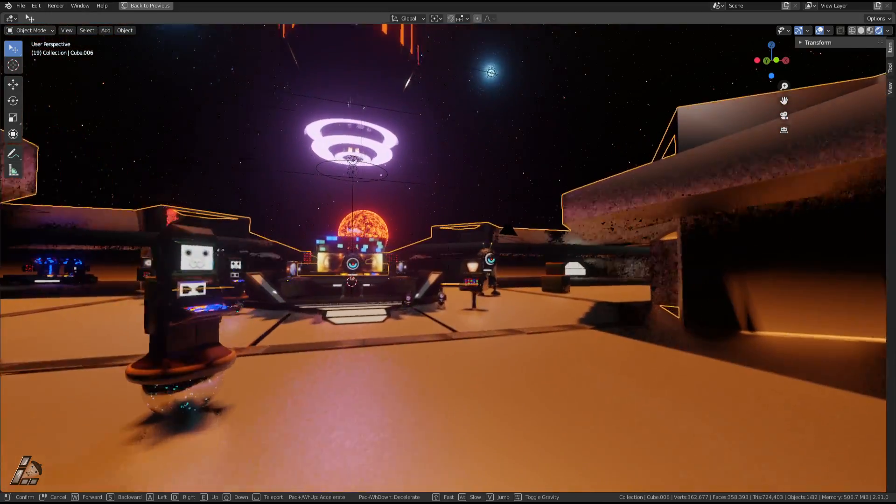
{"action": "key", "text": "w"}
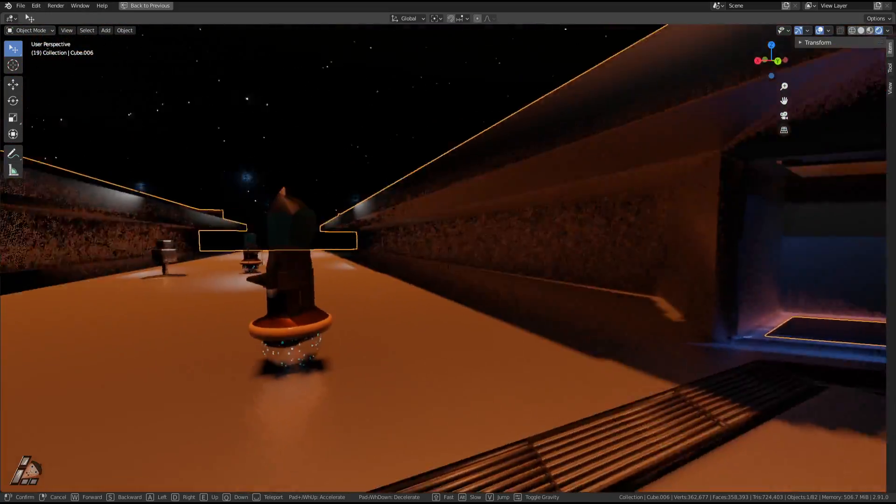
- Walk around the central plaza and examine the Info booth, its lit ramp and the nearby robots
{"action": "key", "text": "w"}
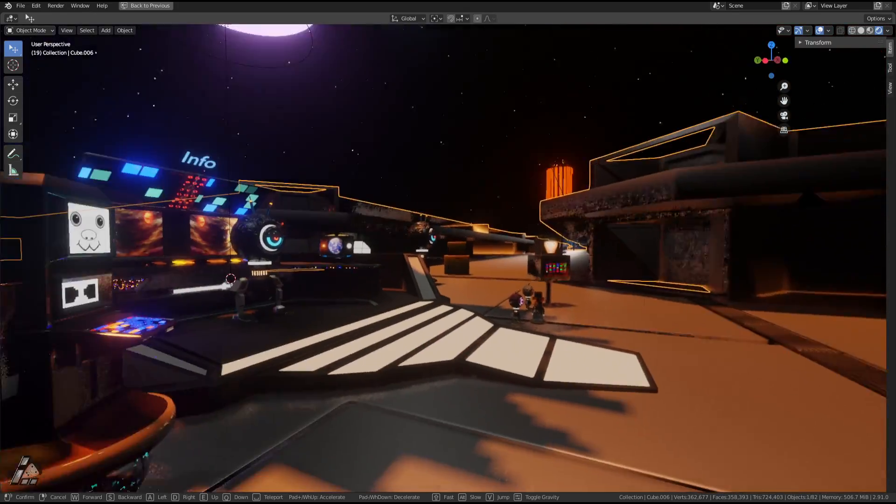
{"action": "key", "text": "w"}
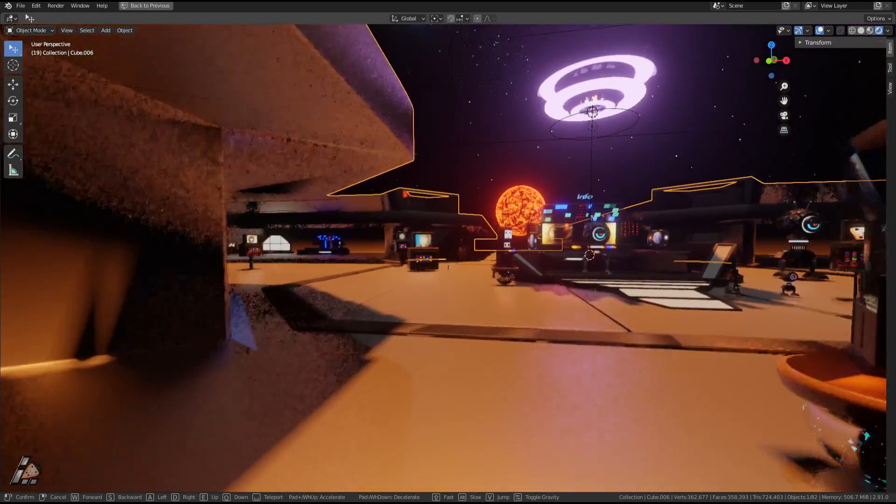
{"action": "key", "text": "w"}
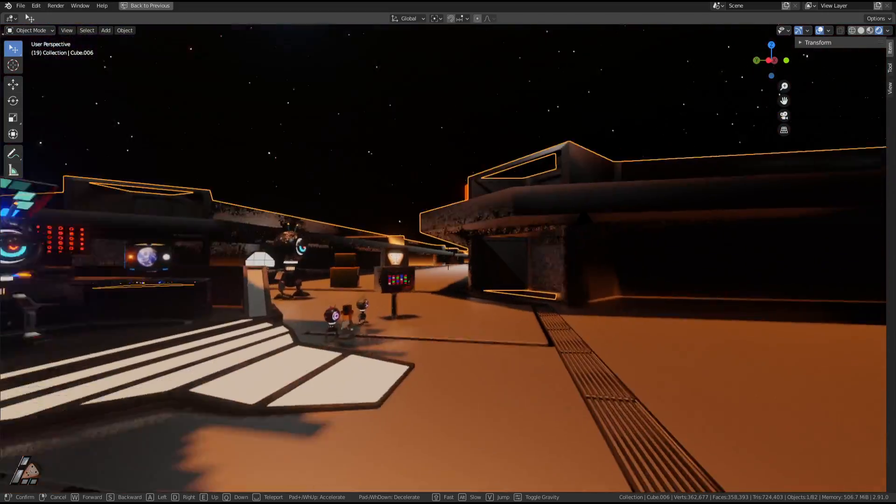
{"action": "key", "text": "w"}
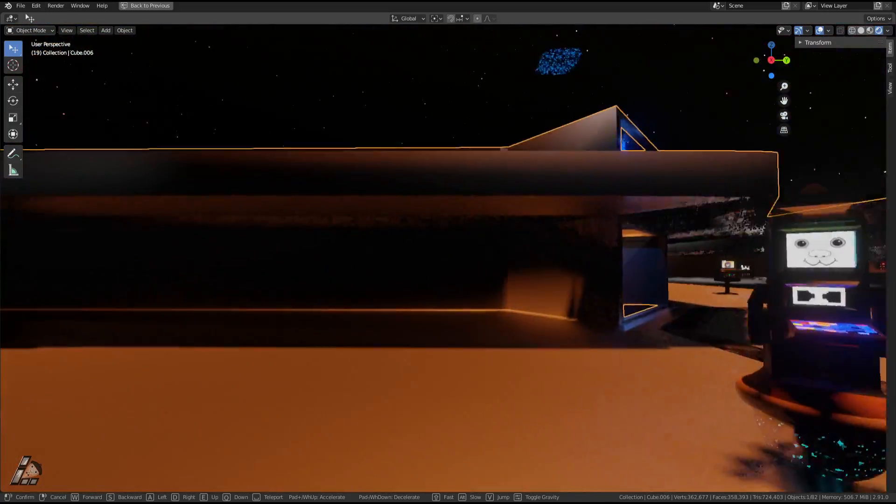
{"action": "key", "text": "w"}
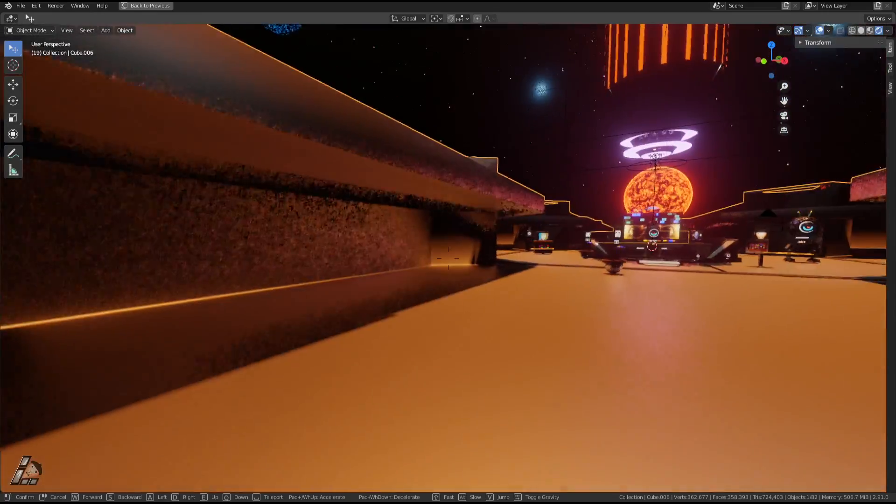
{"action": "key", "text": "w"}
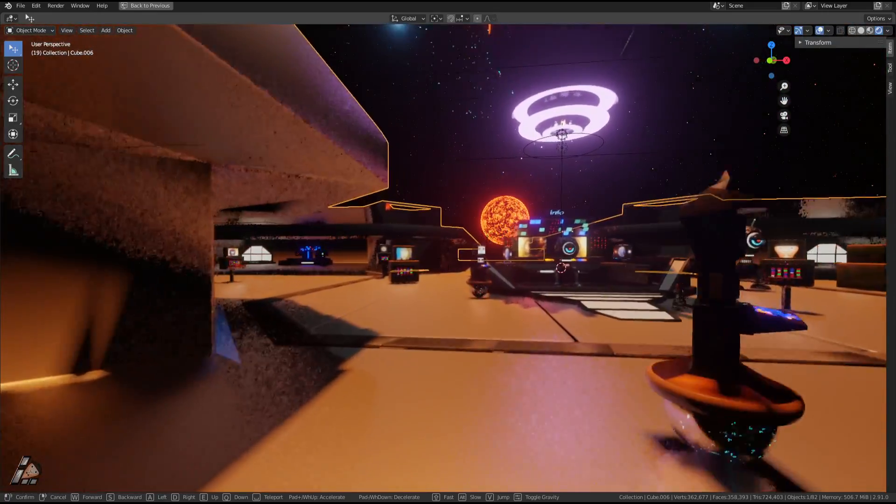
{"action": "key", "text": "w"}
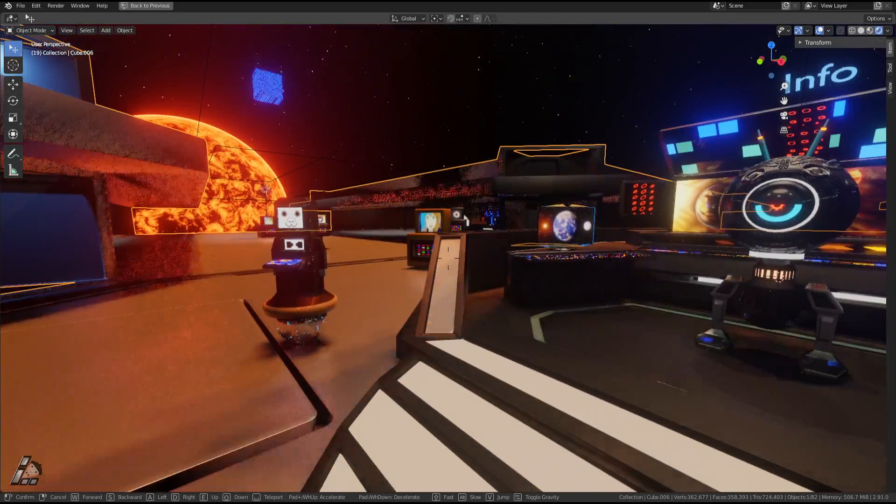
{"action": "key", "text": "w"}
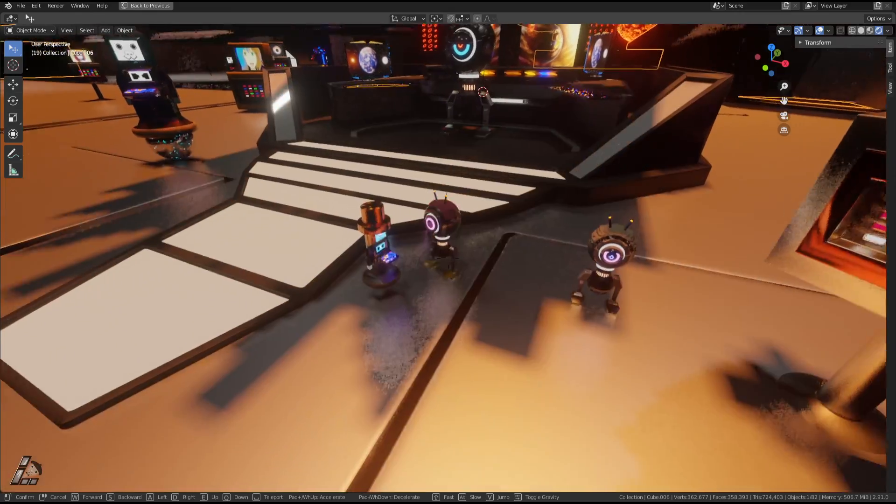
{"action": "left_click", "coordinate": [452, 263]}
- Frame the small red-headed robot beside the ramp and examine it together with the neighbouring small robots
{"action": "left_click", "coordinate": [471, 259]}
{"action": "key", "text": "KP_Decimal"}
{"action": "scroll", "coordinate": [473, 265], "scroll_direction": "down", "scroll_amount": 5}
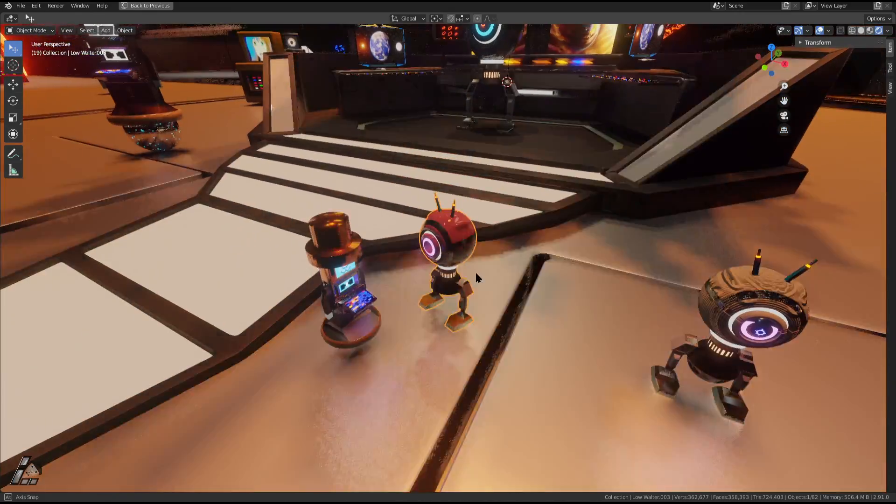
{"action": "middle_click_drag", "start_coordinate": [475, 271], "coordinate": [444, 213]}
{"action": "scroll", "coordinate": [484, 244], "scroll_direction": "up", "scroll_amount": 3}
{"action": "scroll", "coordinate": [458, 267], "scroll_direction": "down", "scroll_amount": 2}
{"action": "scroll", "coordinate": [509, 241], "scroll_direction": "up", "scroll_amount": 3}
{"action": "scroll", "coordinate": [477, 233], "scroll_direction": "down", "scroll_amount": 4}
{"action": "middle_click_drag", "start_coordinate": [593, 267], "coordinate": [487, 257]}
{"action": "middle_click_drag", "start_coordinate": [418, 289], "coordinate": [437, 306]}
{"action": "scroll", "coordinate": [437, 306], "scroll_direction": "down", "scroll_amount": 6}
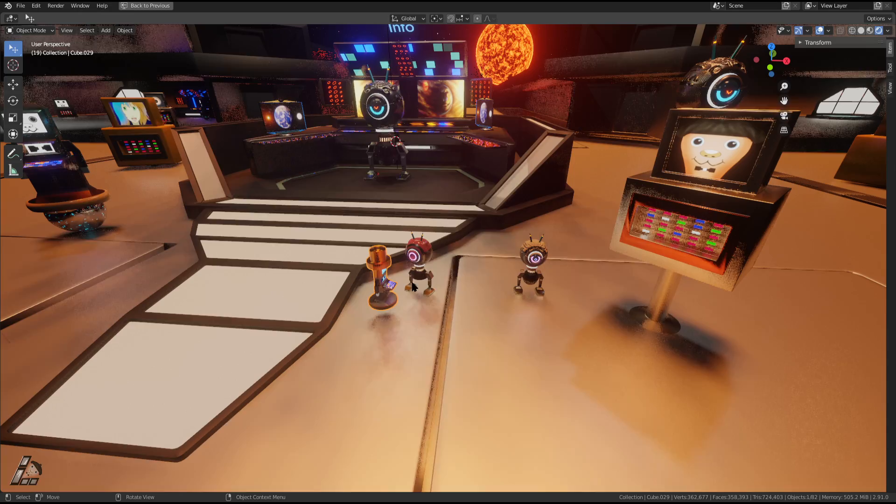
- Walk around the small robot with the top hat and examine the group in front of the ramp
{"action": "left_click", "coordinate": [413, 287]}
{"action": "key", "text": "w"}
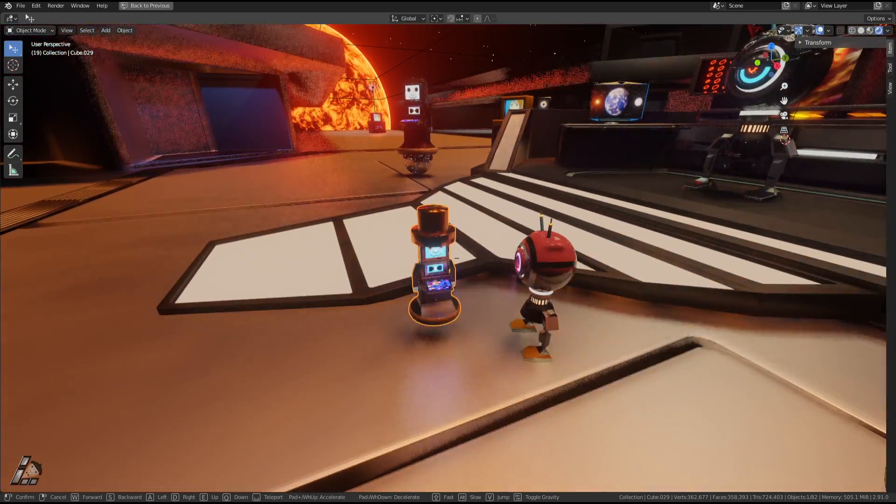
{"action": "key", "text": "s"}
{"action": "left_click", "coordinate": [449, 262]}
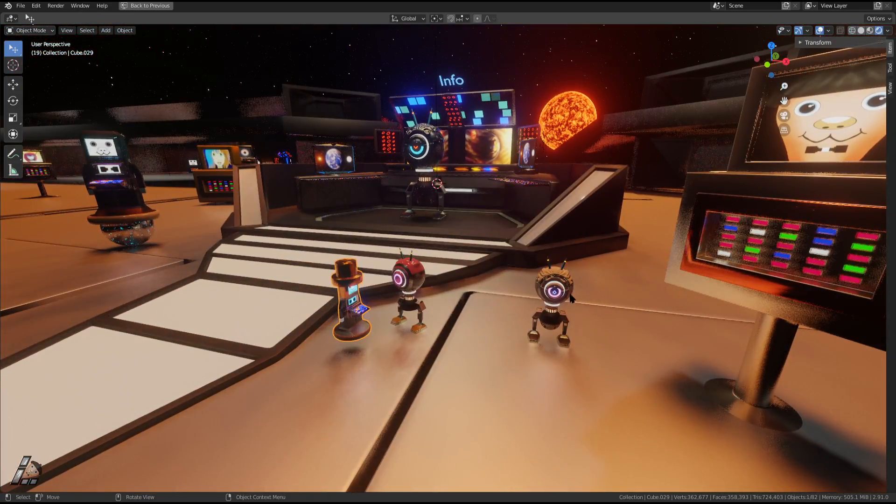
{"action": "key", "text": "shift+grave"}
{"action": "key", "text": "w"}
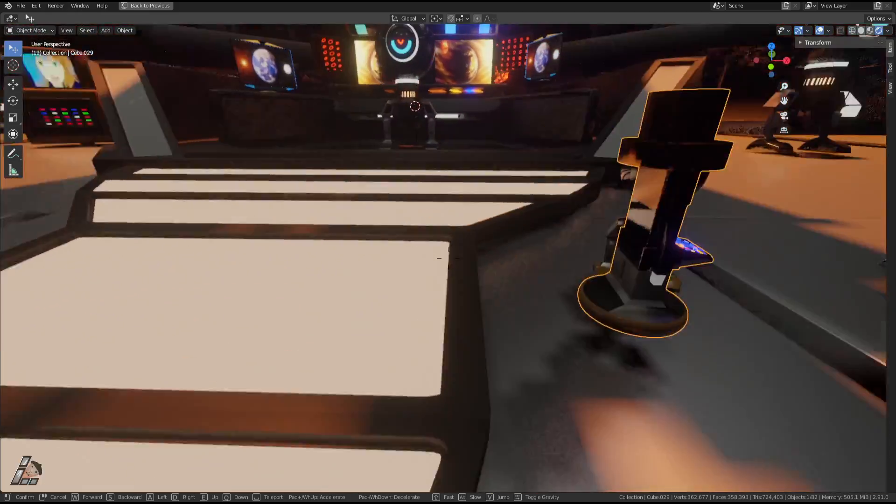
{"action": "key", "text": "s"}
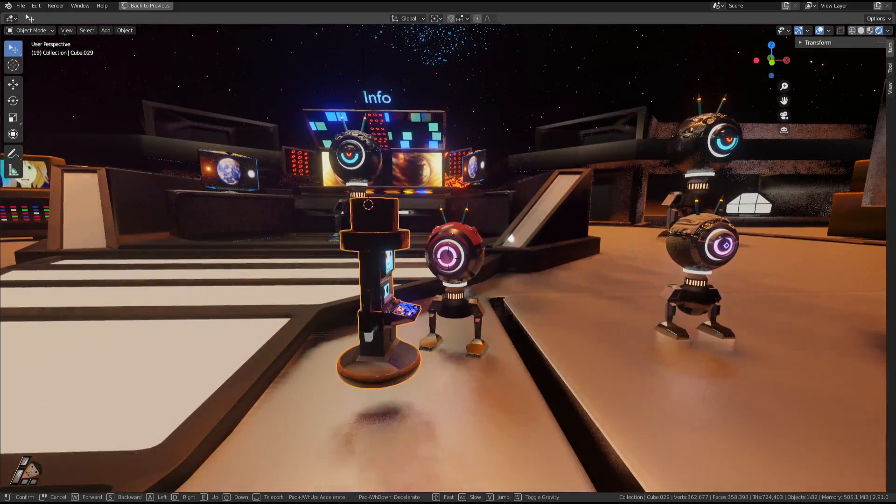
{"action": "key", "text": "s"}
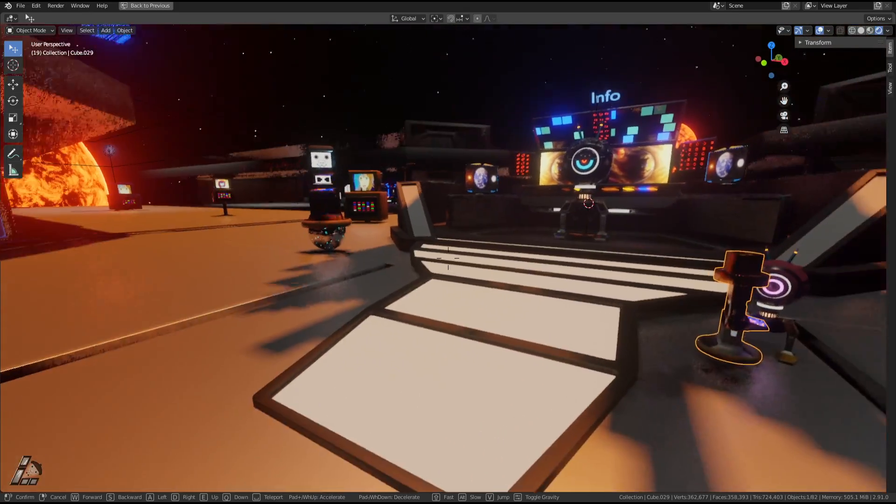
- Walk up the ramp into the Info booth and examine its screens and glowing control desks
{"action": "key", "text": "w"}
{"action": "key", "text": "w"}
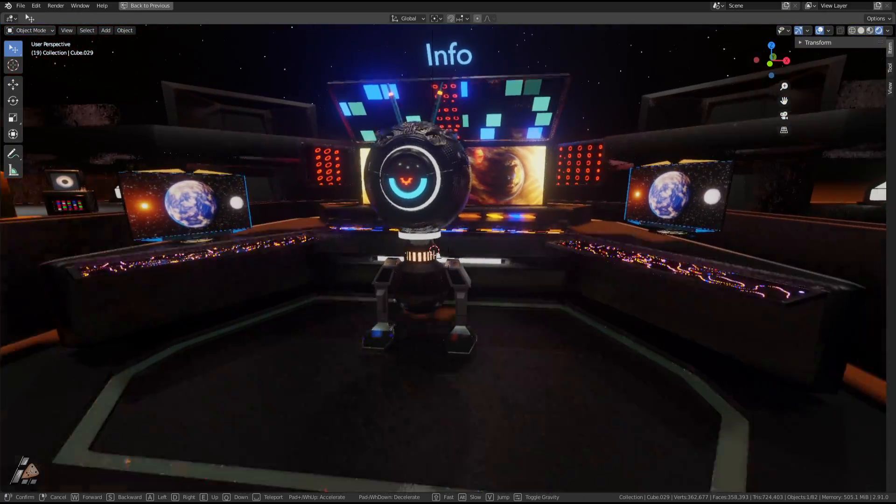
{"action": "key", "text": "w"}
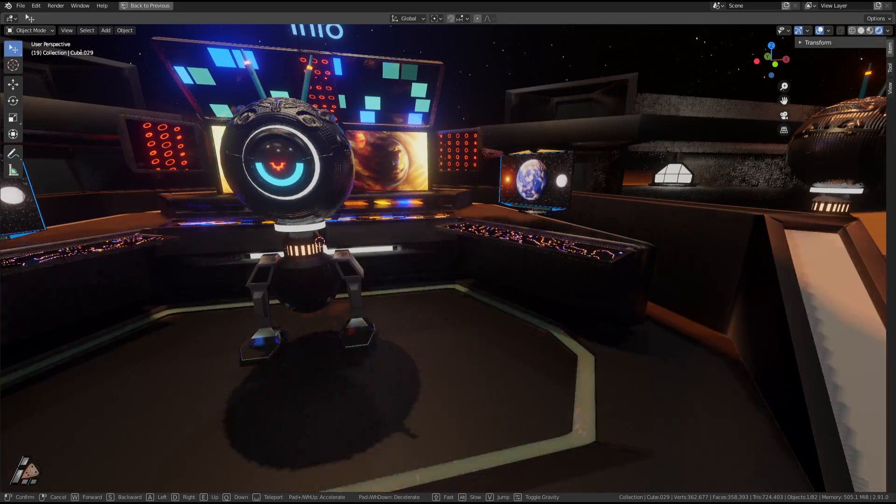
{"action": "key", "text": "w"}
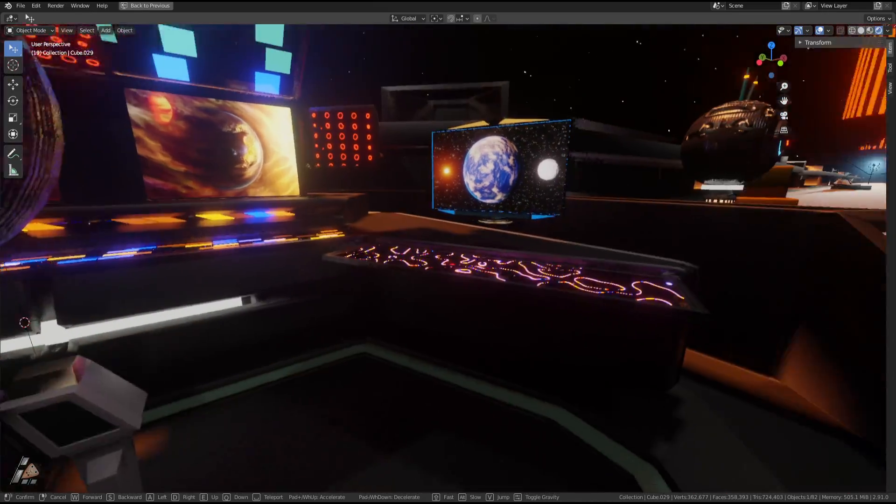
{"action": "key", "text": "a"}
{"action": "key", "text": "s"}
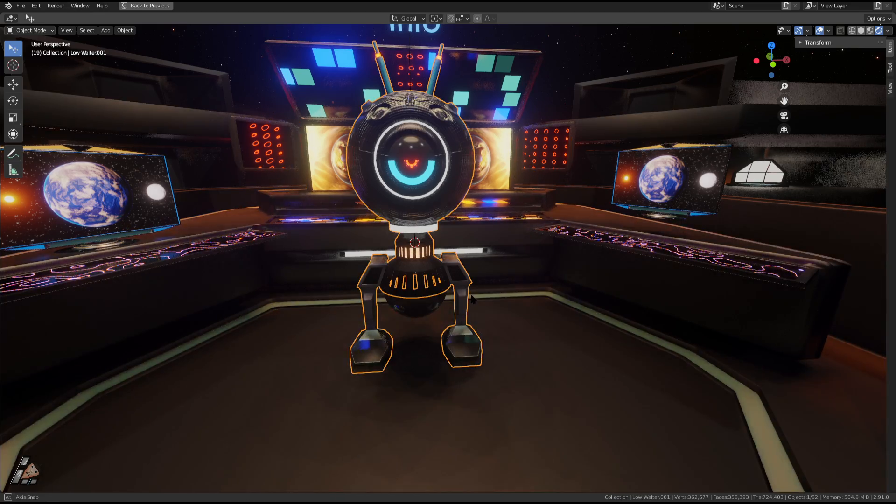
- Examine the large one-eyed robot inside the Info booth from the front, side and above
{"action": "middle_click_drag", "start_coordinate": [471, 295], "coordinate": [514, 311]}
{"action": "scroll", "coordinate": [527, 342], "scroll_direction": "up", "scroll_amount": 2}
{"action": "mouse_move", "coordinate": [524, 220]}
{"action": "middle_mouse_down"}
{"action": "mouse_move", "coordinate": [502, 203]}
{"action": "mouse_move", "coordinate": [522, 209]}
{"action": "middle_mouse_up"}
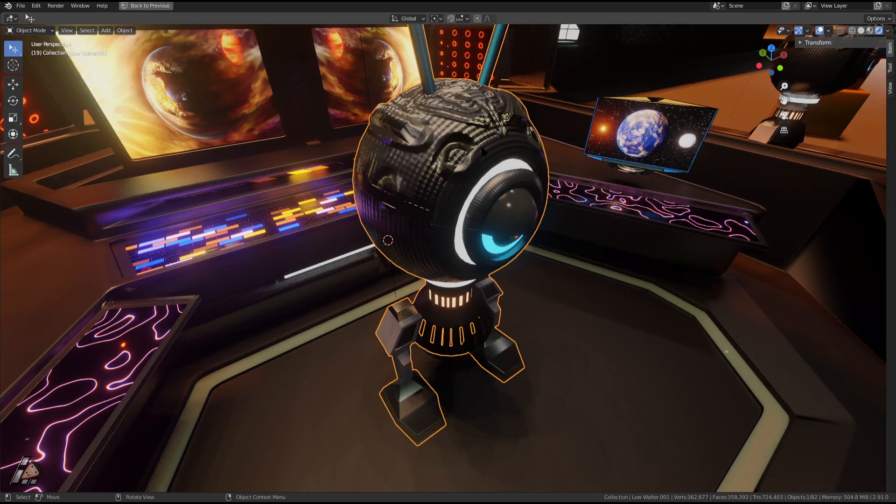
{"action": "middle_click_drag", "start_coordinate": [428, 127], "coordinate": [422, 152]}
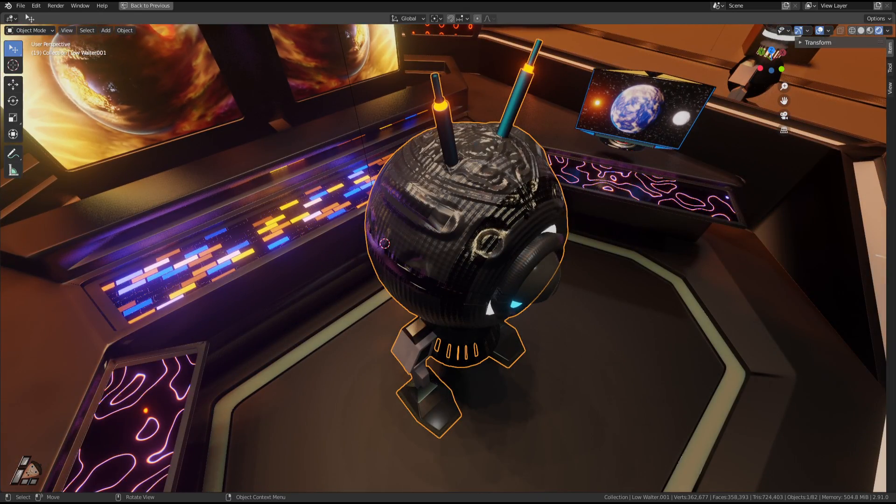
{"action": "middle_click_drag", "start_coordinate": [385, 243], "coordinate": [512, 192]}
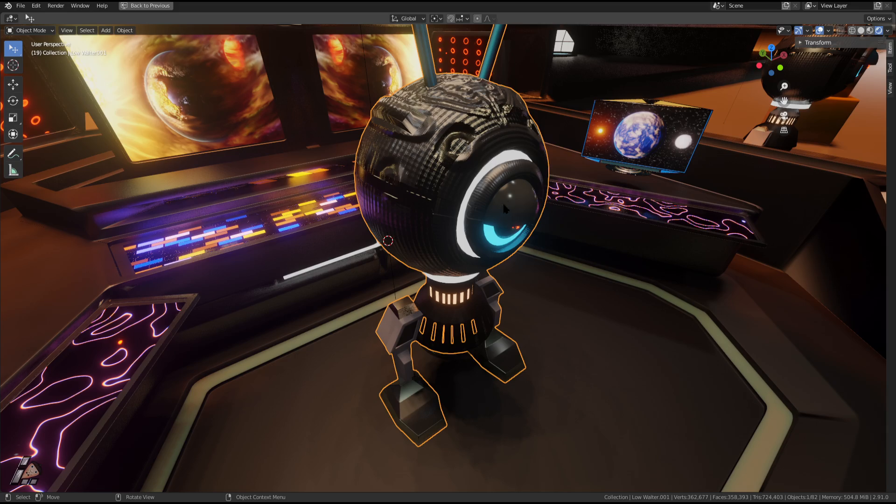
- Circle the large one-eyed robot inside the Info booth and examine it from its front, side and back
{"action": "middle_click_drag", "start_coordinate": [503, 208], "coordinate": [520, 229]}
{"action": "key", "text": "shift+grave"}
{"action": "key", "text": "d"}
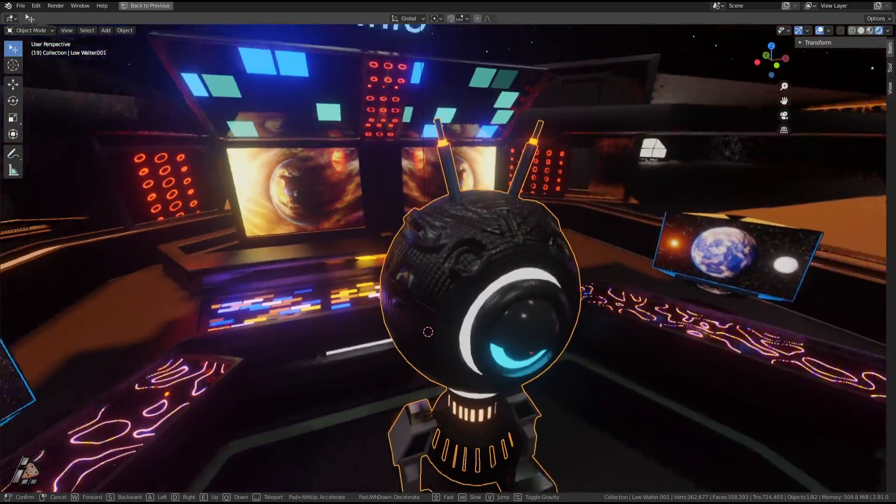
{"action": "key", "text": "s"}
{"action": "key", "text": "d"}
{"action": "key", "text": "s"}
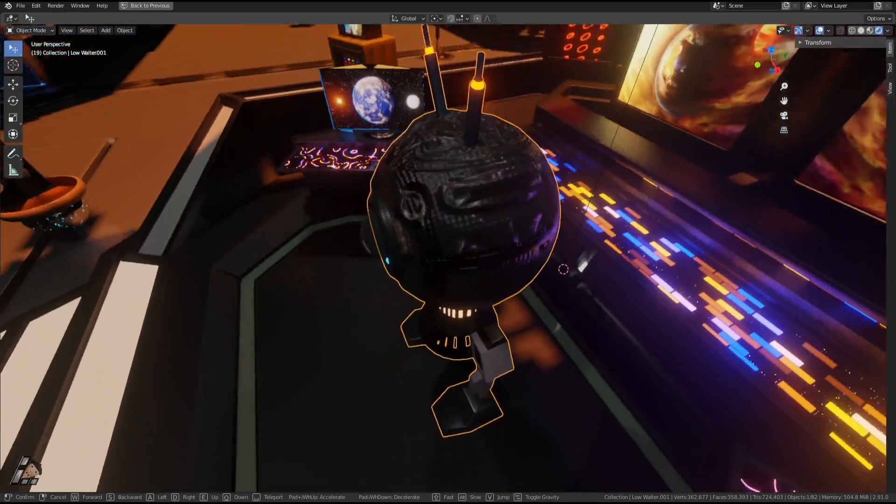
{"action": "key", "text": "a"}
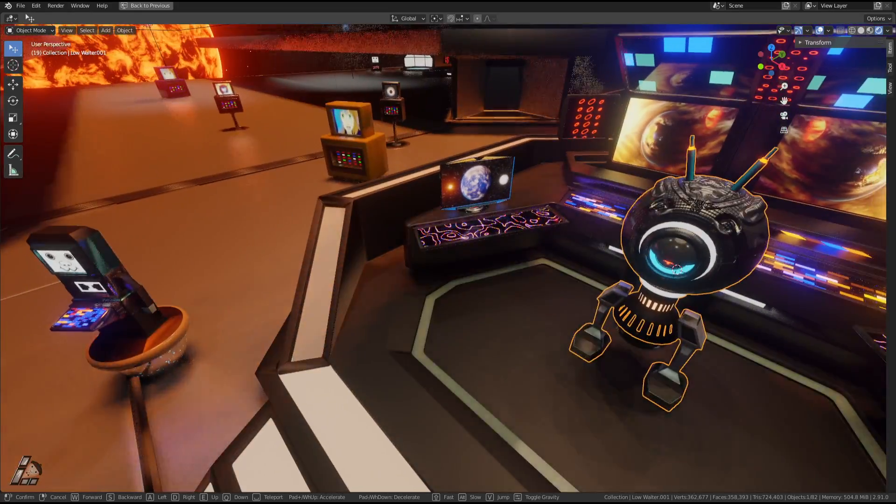
- Look out from the Info booth toward the sun, and return to view the one-eyed robot from the front
{"action": "key", "text": "w"}
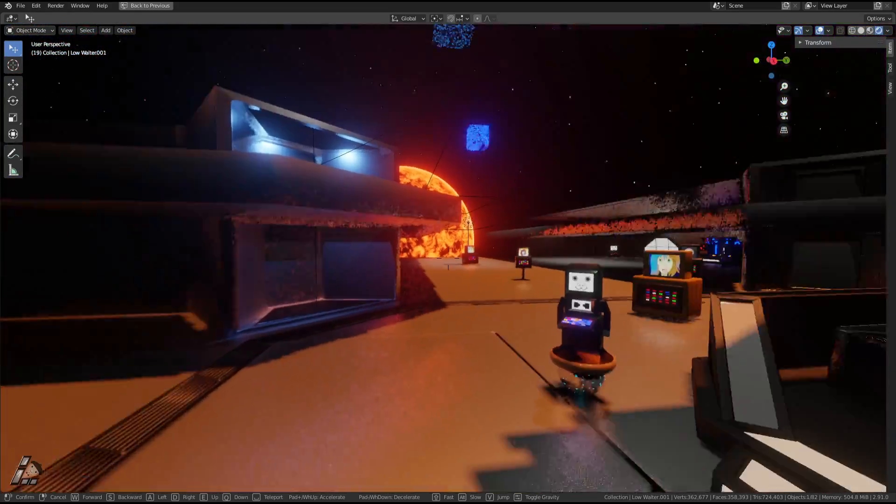
{"action": "key", "text": "w"}
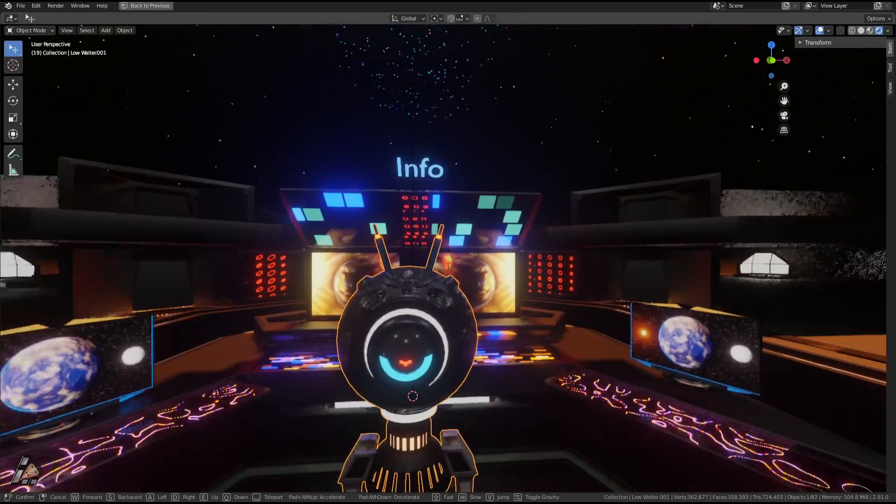
{"action": "key", "text": "s"}
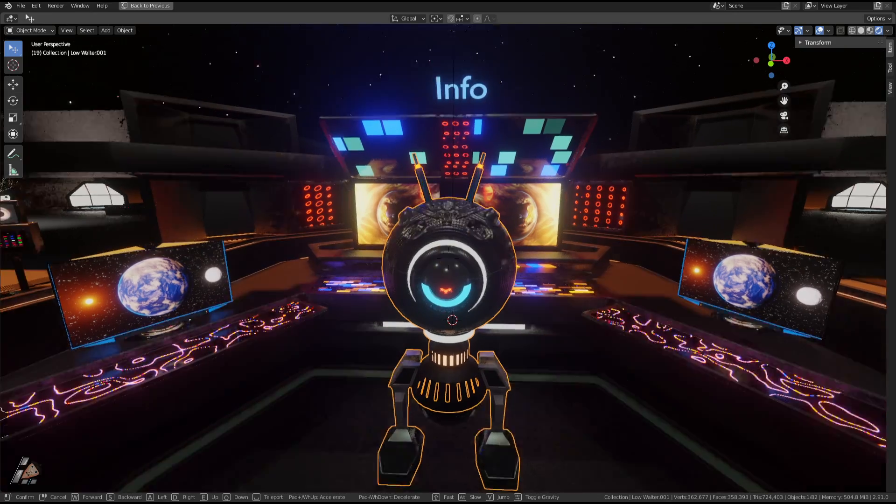
{"action": "key", "text": "w"}
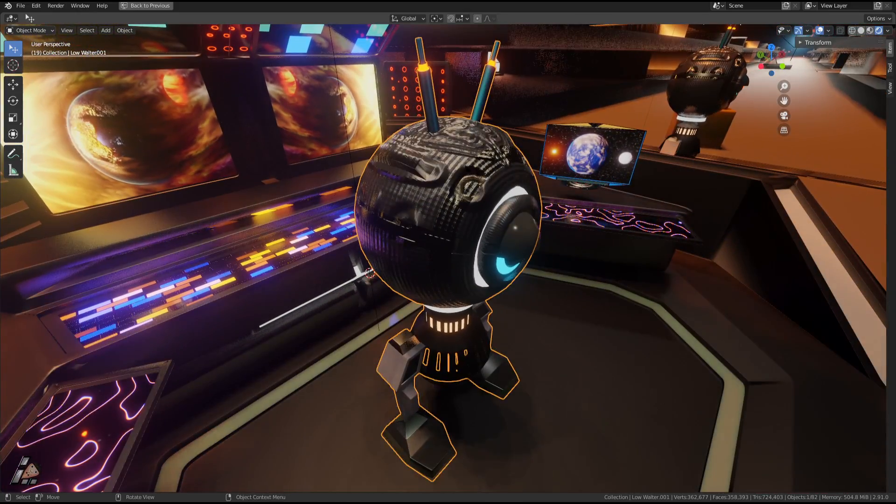
- Walk out of the Info booth and down to the small robots beside the ramp
{"action": "key", "text": "shift+grave"}
{"action": "key", "text": "d"}
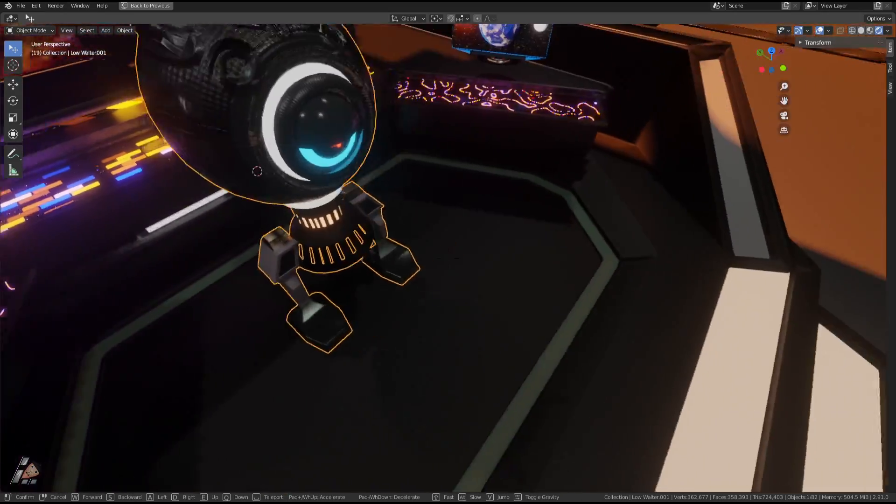
{"action": "key", "text": "a"}
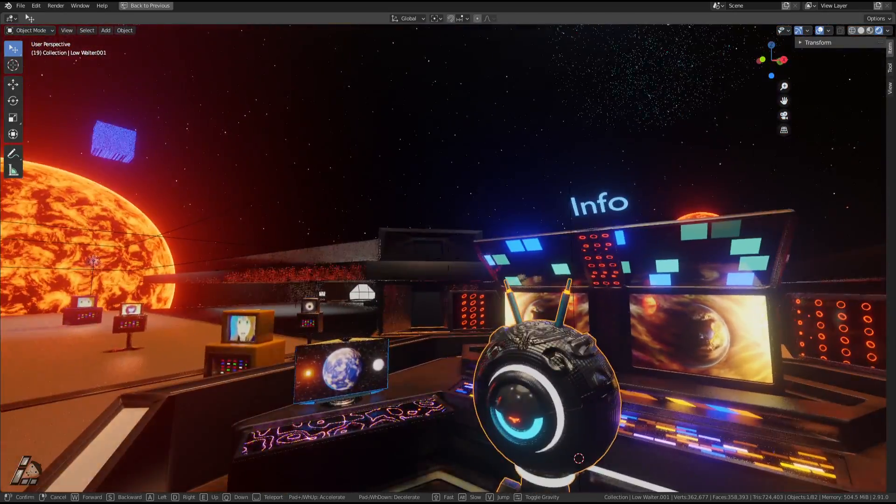
{"action": "key", "text": "q"}
{"action": "key", "text": "d"}
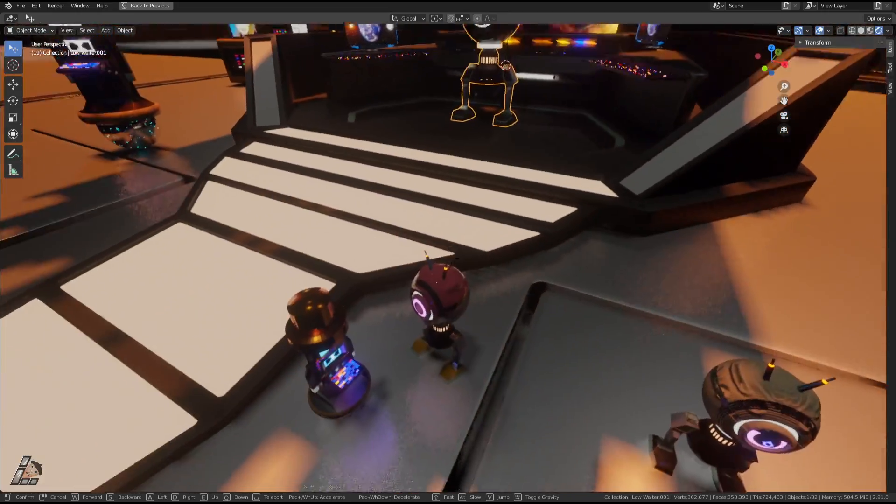
{"action": "left_click", "coordinate": [448, 250]}
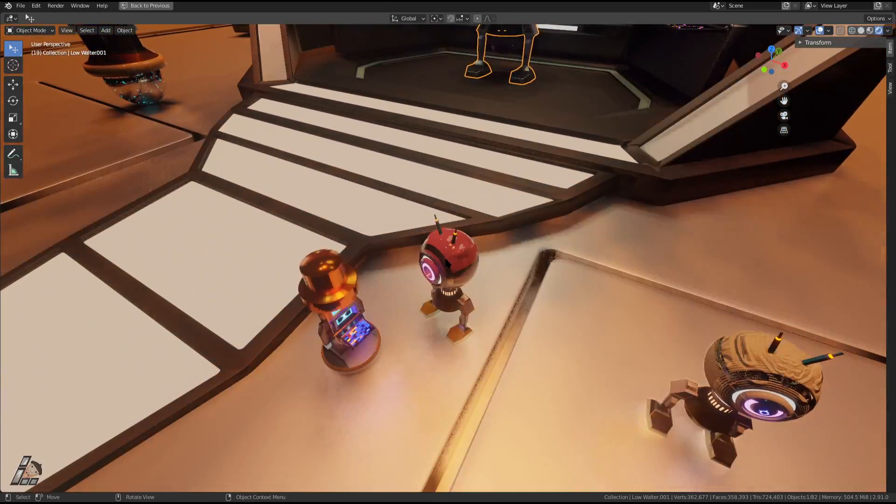
- Select the small red-headed robot and its neighbour, and examine the group up close and from above
{"action": "scroll", "coordinate": [468, 281], "scroll_direction": "up", "scroll_amount": 3}
{"action": "scroll", "coordinate": [475, 269], "scroll_direction": "down", "scroll_amount": 1}
{"action": "middle_click_drag", "start_coordinate": [476, 268], "coordinate": [472, 213]}
{"action": "scroll", "coordinate": [484, 239], "scroll_direction": "up", "scroll_amount": 3}
{"action": "scroll", "coordinate": [472, 214], "scroll_direction": "up", "scroll_amount": 1}
{"action": "scroll", "coordinate": [471, 213], "scroll_direction": "down", "scroll_amount": 4}
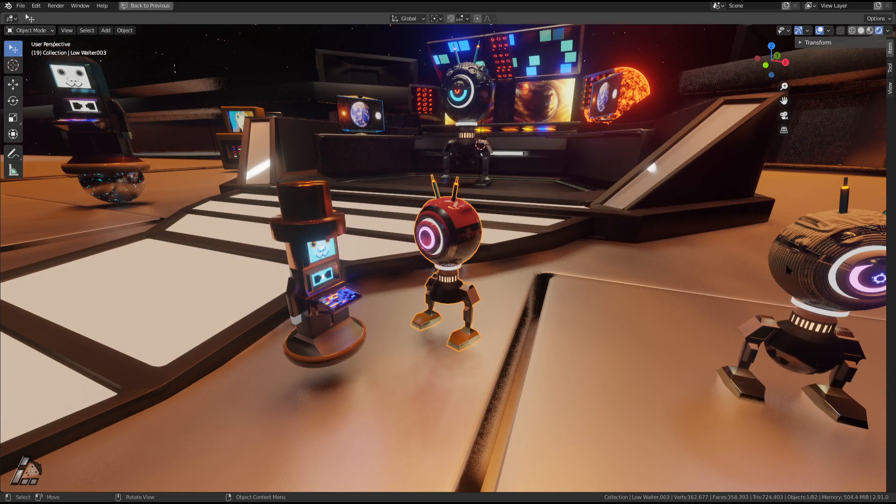
{"action": "scroll", "coordinate": [568, 245], "scroll_direction": "down", "scroll_amount": 7}
{"action": "middle_click_drag", "start_coordinate": [567, 233], "coordinate": [549, 260]}
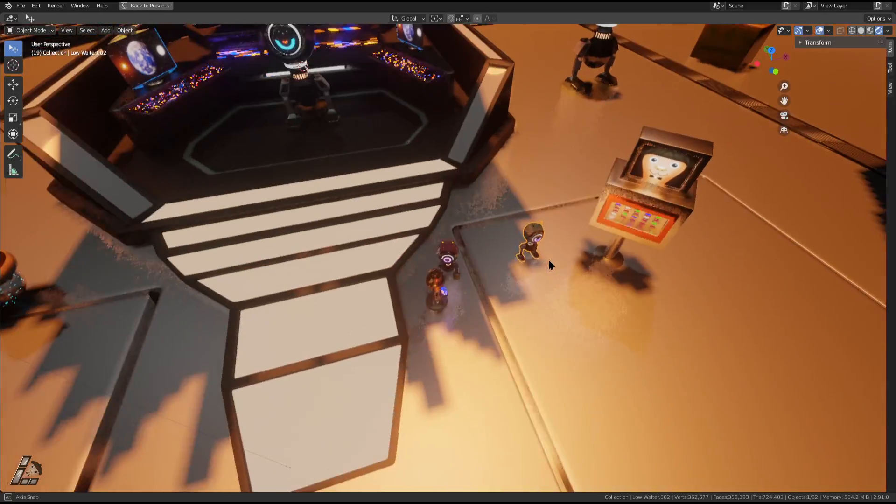
- Walk back into the Info booth, select the large one-eyed robot and examine it from several sides
{"action": "key", "text": "shift+grave"}
{"action": "key", "text": "w"}
{"action": "key", "text": "w"}
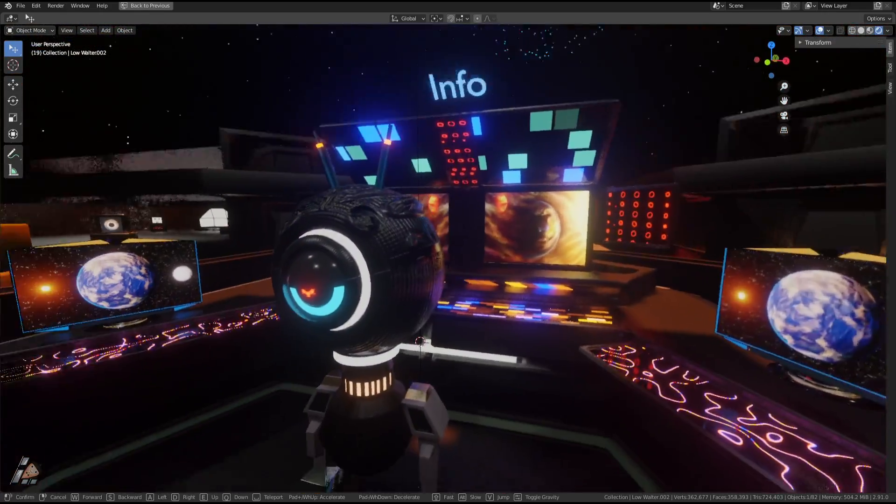
{"action": "key", "text": "s"}
{"action": "left_click", "coordinate": [486, 250]}
{"action": "left_click", "coordinate": [486, 250]}
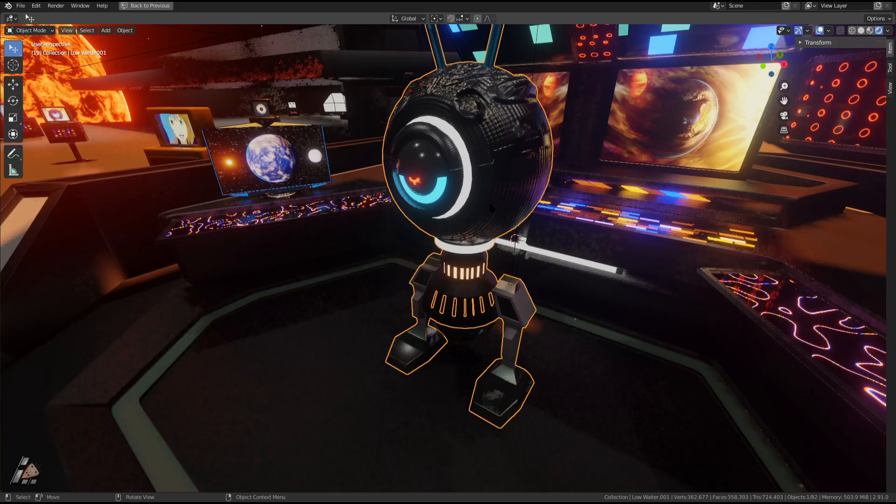
{"action": "scroll", "coordinate": [486, 250], "scroll_direction": "down", "scroll_amount": 1}
{"action": "middle_click_drag", "start_coordinate": [496, 249], "coordinate": [509, 219]}
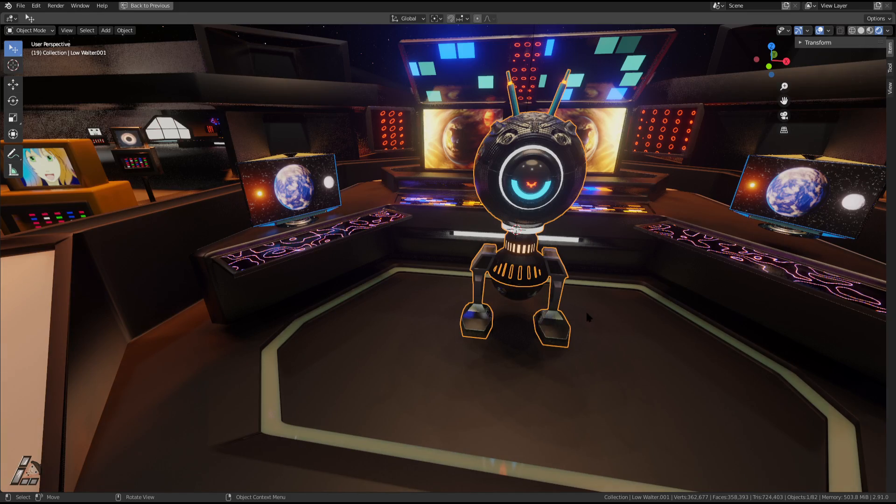
{"action": "middle_click_drag", "start_coordinate": [587, 314], "coordinate": [610, 325]}
{"action": "left_click", "coordinate": [441, 259]}
{"action": "key", "text": "g"}
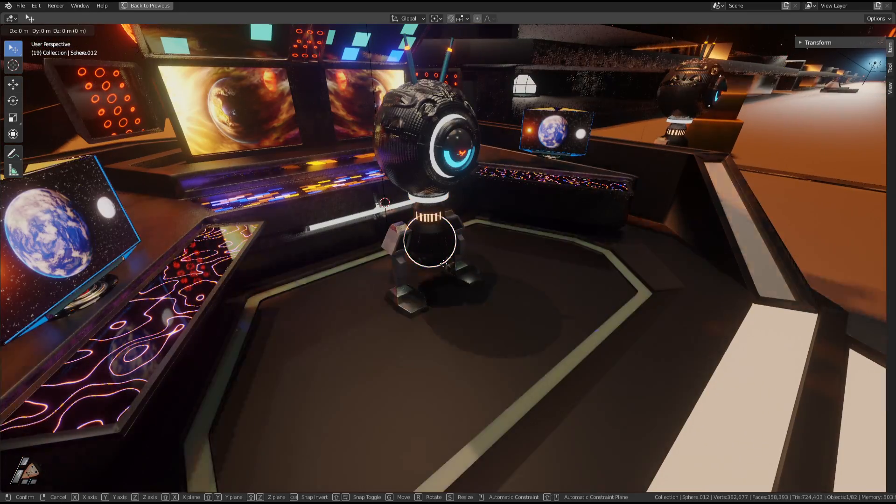
{"action": "key", "text": "z"}
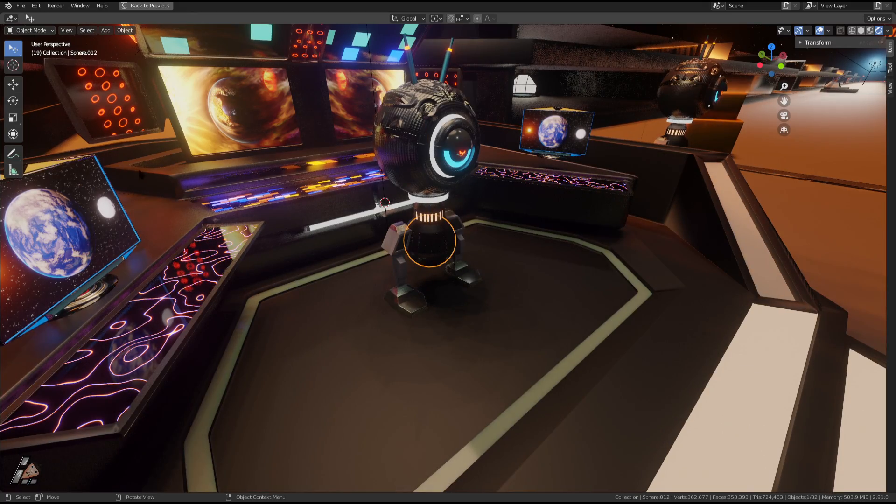
- Move the large one-eyed robot 15.701 m along the global X axis, out of the Info booth
{"action": "mouse_move", "coordinate": [437, 333]}
{"action": "middle_mouse_down"}
{"action": "mouse_move", "coordinate": [472, 318]}
{"action": "mouse_move", "coordinate": [513, 355]}
{"action": "mouse_move", "coordinate": [530, 346]}
{"action": "mouse_move", "coordinate": [455, 333]}
{"action": "mouse_move", "coordinate": [462, 355]}
{"action": "mouse_move", "coordinate": [448, 327]}
{"action": "middle_mouse_up"}
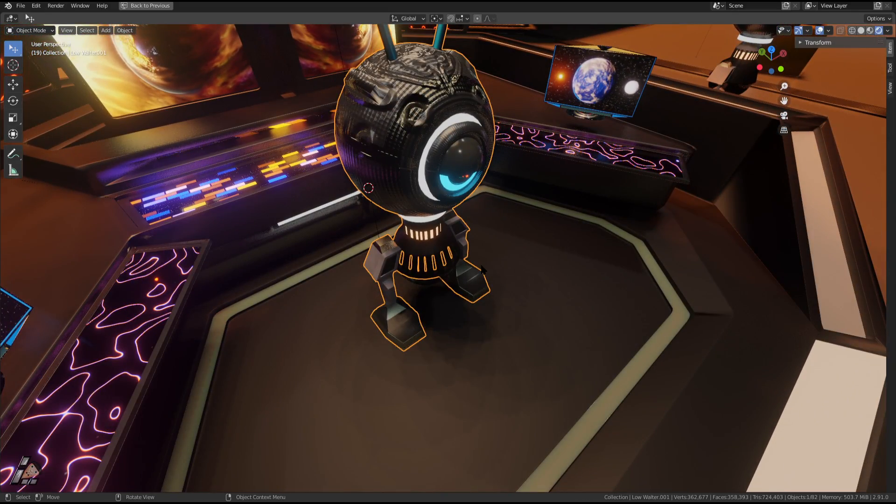
{"action": "middle_click_drag", "start_coordinate": [448, 326], "coordinate": [420, 254]}
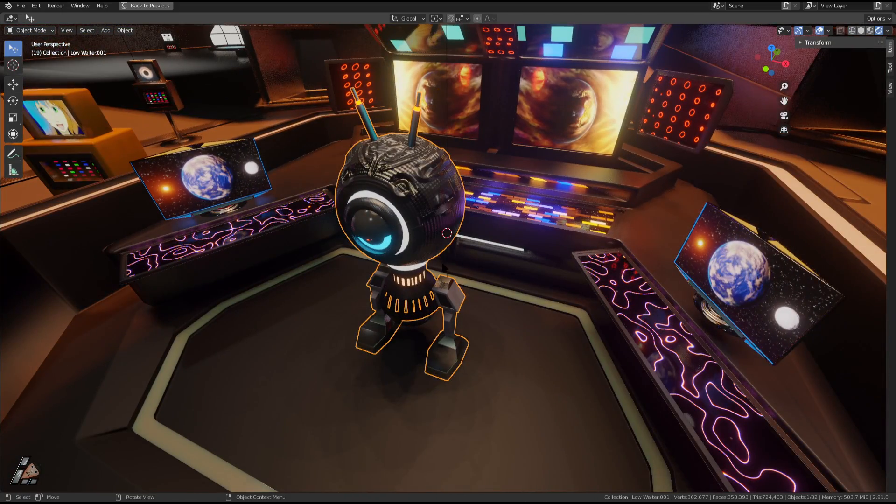
{"action": "middle_click_drag", "start_coordinate": [446, 335], "coordinate": [456, 285]}
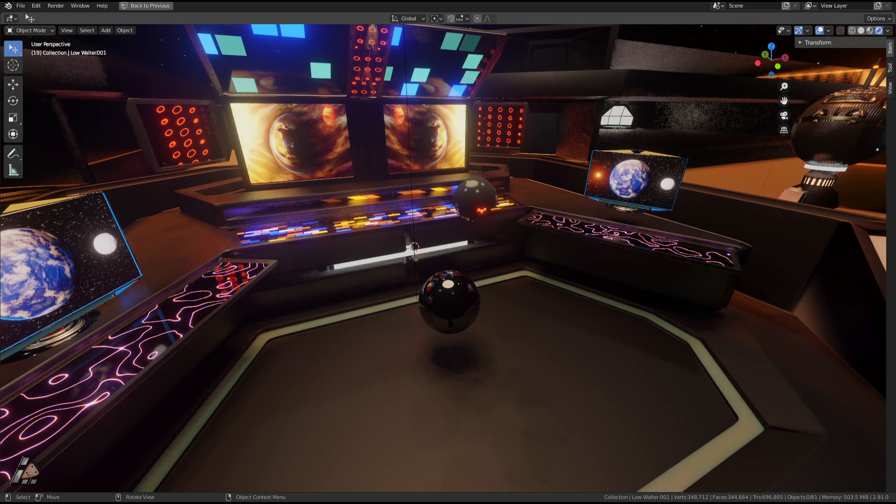
{"action": "left_click", "coordinate": [490, 202]}
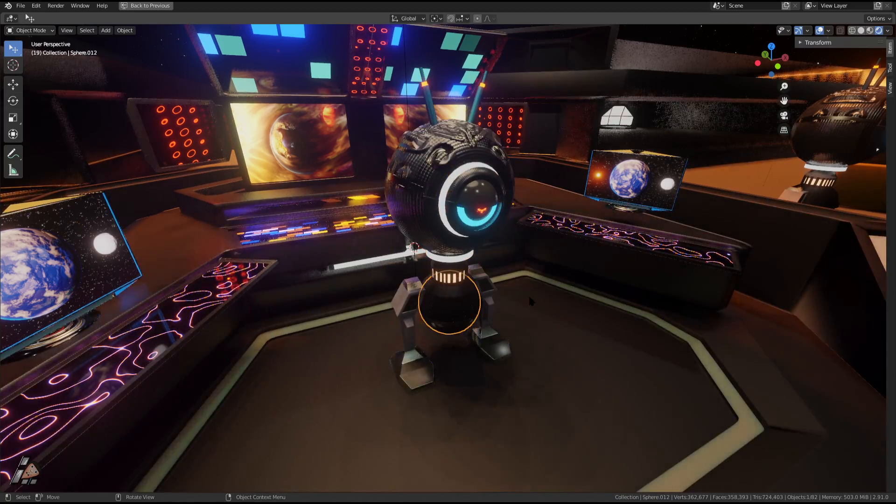
{"action": "scroll", "coordinate": [531, 302], "scroll_direction": "down", "scroll_amount": 3}
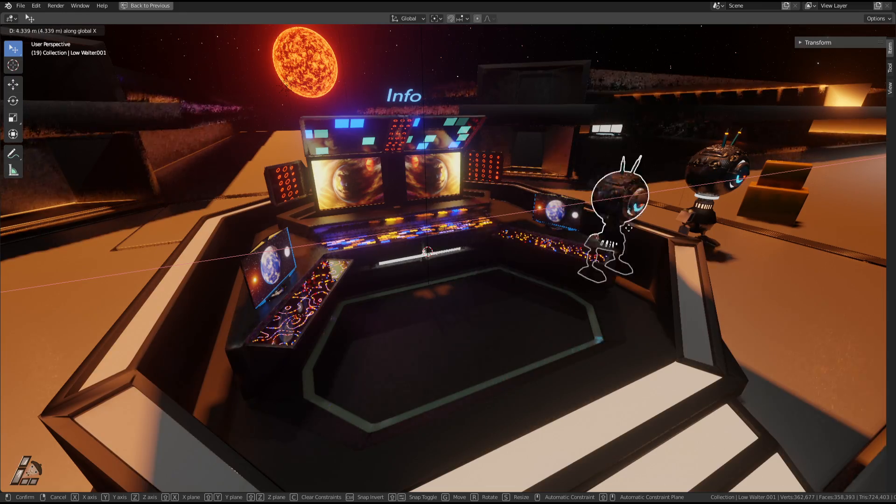
- Walk into the emptied Info booth and examine the side desk with the glowing pink contour lines up close
{"action": "key", "text": "shift+grave"}
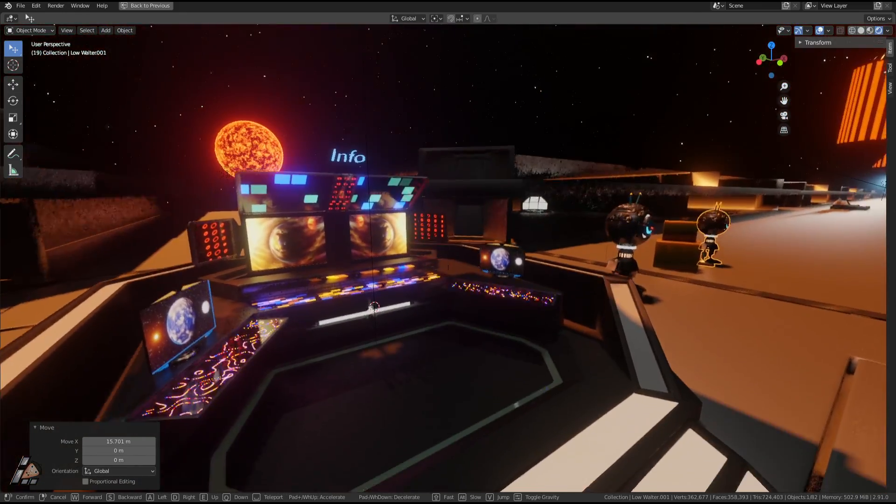
{"action": "key", "text": "w"}
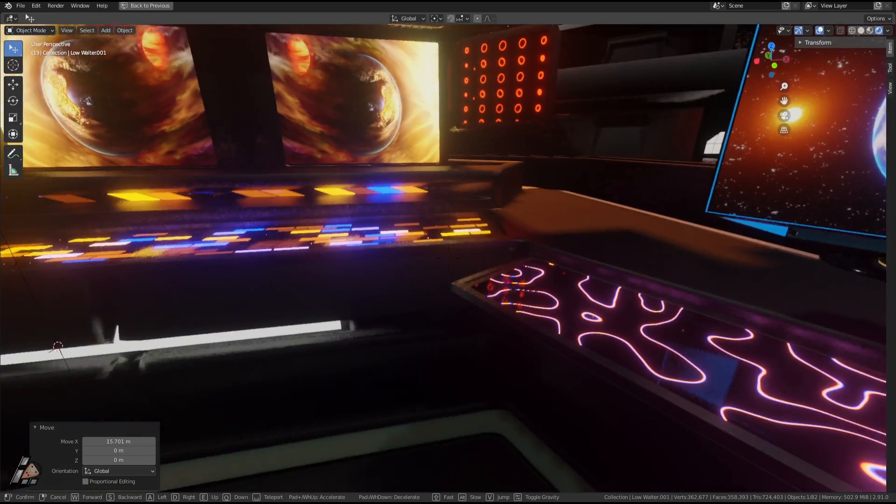
{"action": "left_click", "coordinate": [448, 259]}
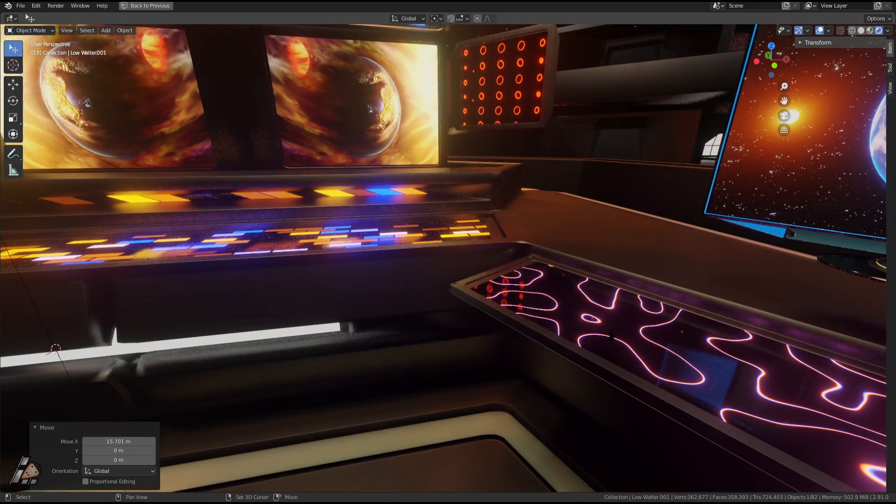
{"action": "key", "text": "shift+grave"}
{"action": "key", "text": "w"}
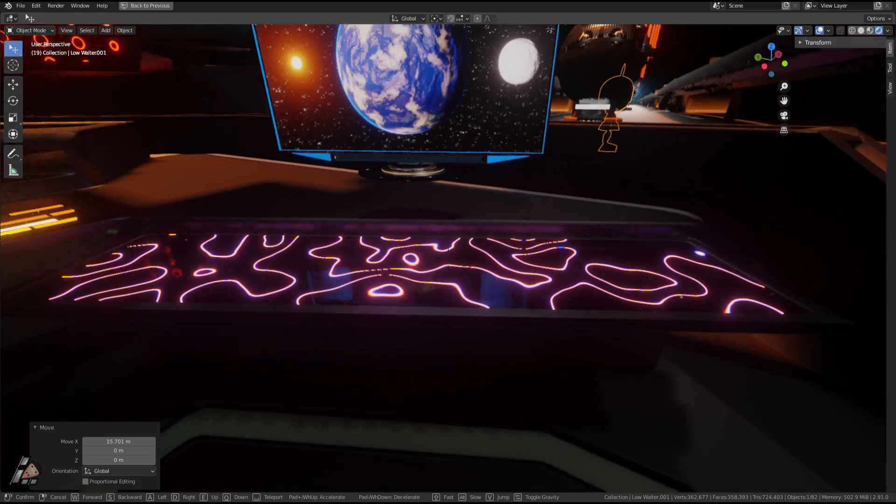
{"action": "key", "text": "a"}
{"action": "key", "text": "w"}
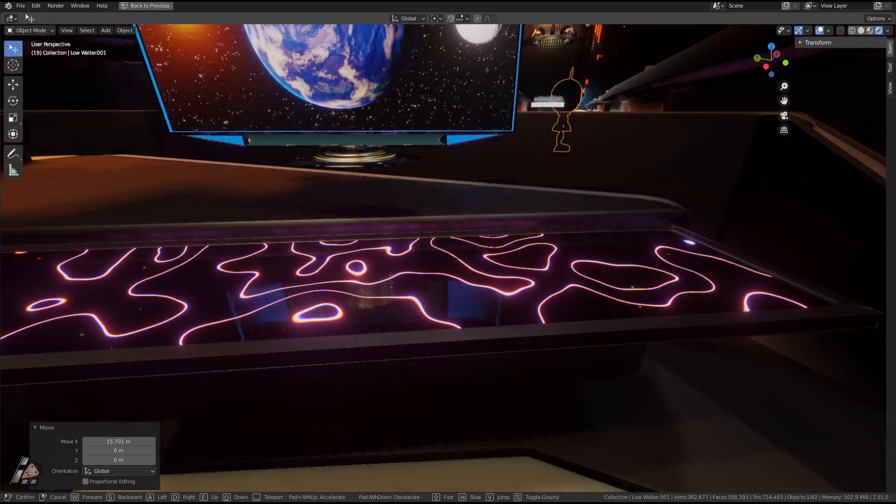
- Examine the Earth monitor above the side desk and the coloured control panel below the two large screens
{"action": "key", "text": "e"}
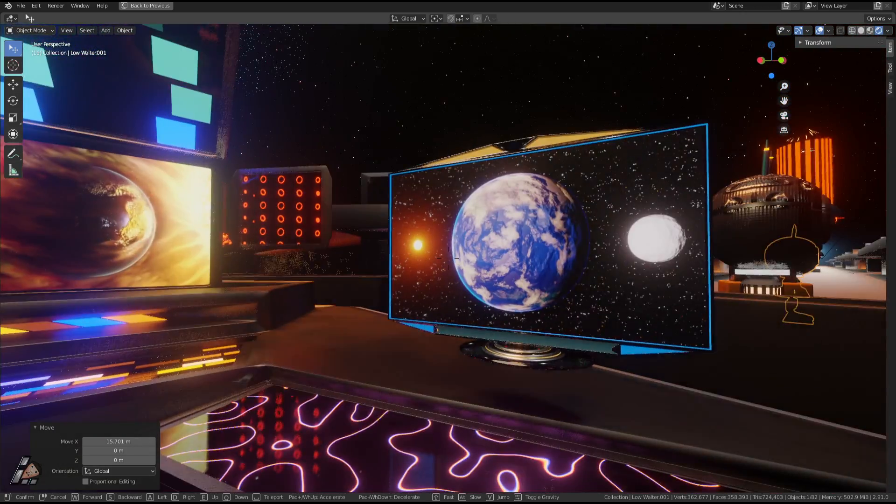
{"action": "key", "text": "s"}
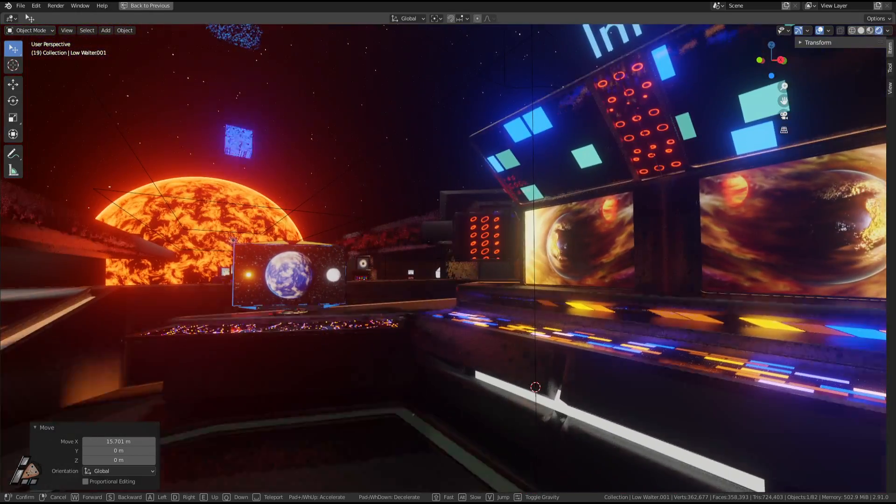
{"action": "key", "text": "w"}
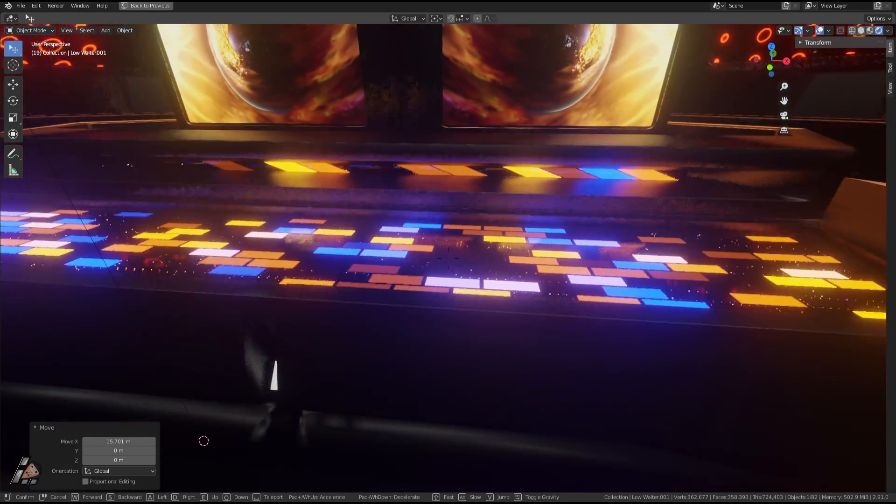
{"action": "key", "text": "s"}
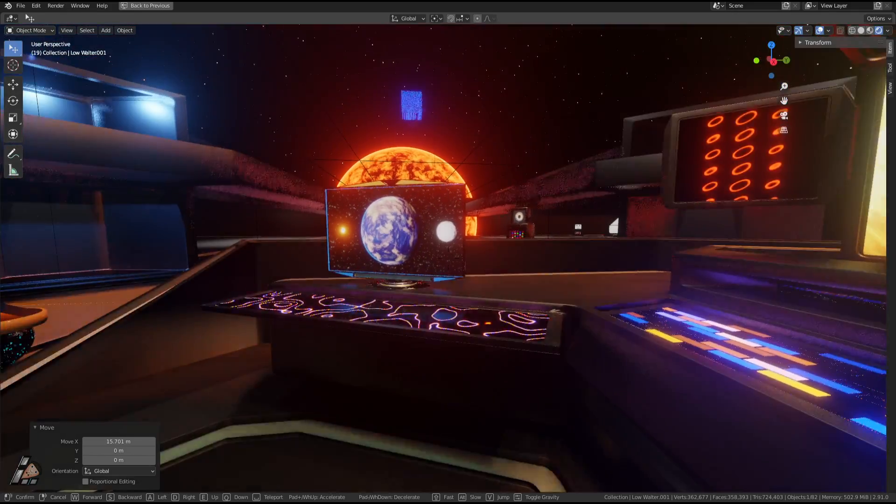
- Walk out over the ramp to the street and look back at the robots beside the Info booth
{"action": "key", "text": "a"}
{"action": "key", "text": "a"}
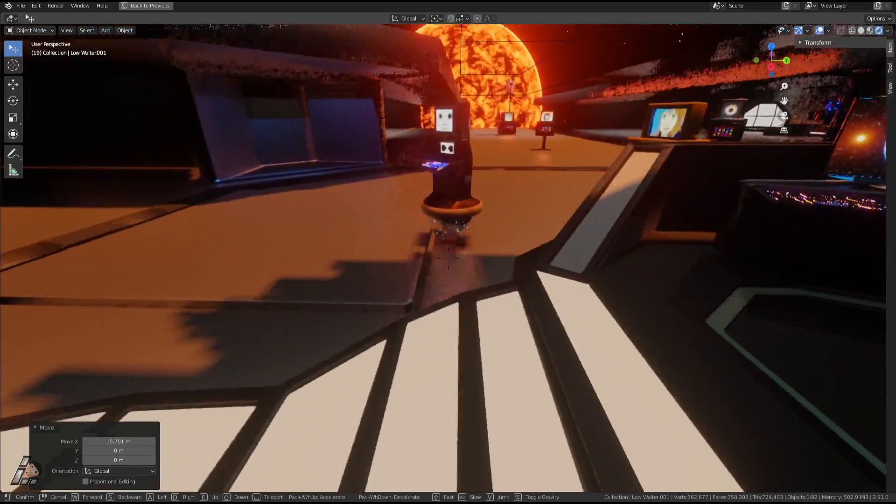
{"action": "key", "text": "w"}
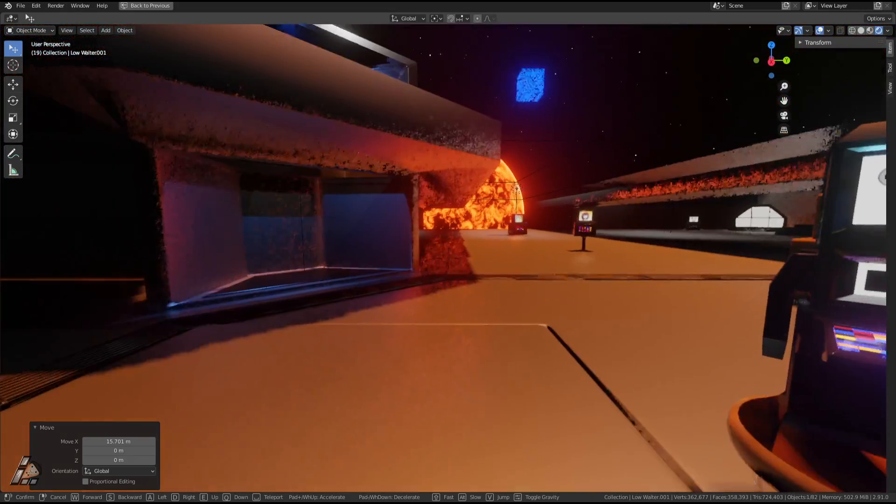
{"action": "key", "text": "s"}
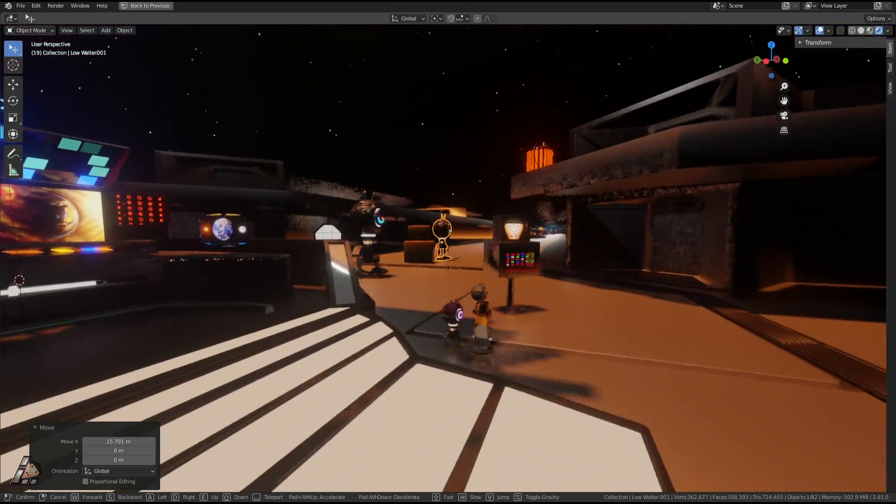
- Walk along the street to the corner building with the blue-lit entrance and look back towards the Info booth
{"action": "key", "text": "w"}
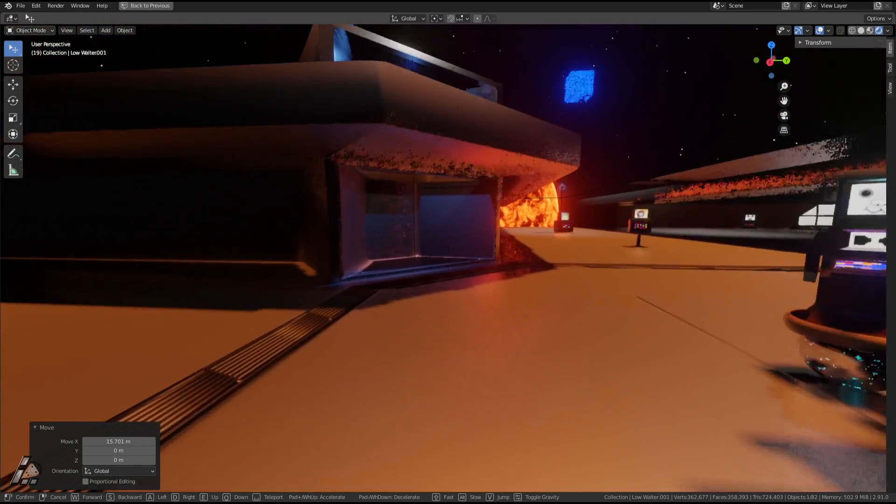
{"action": "key", "text": "s"}
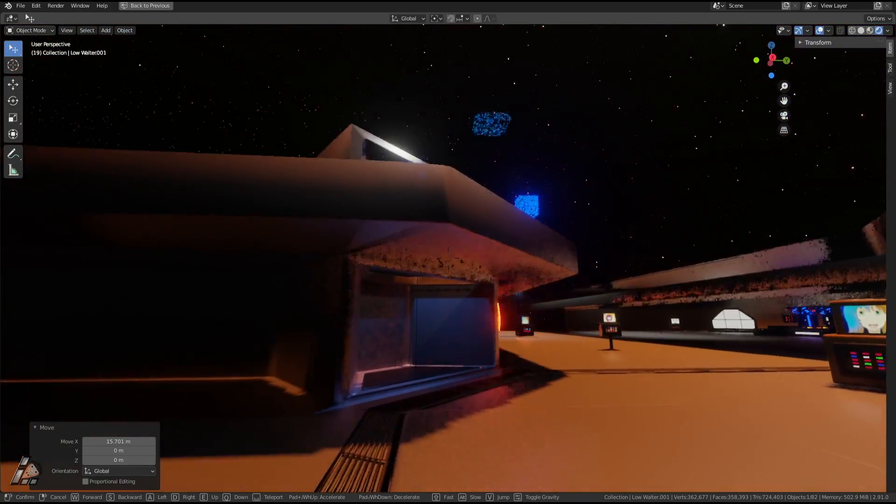
{"action": "key", "text": "w"}
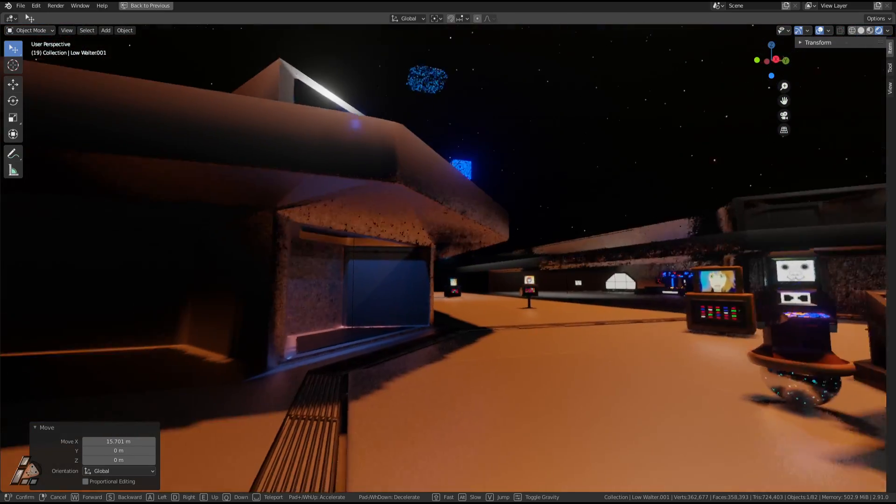
{"action": "key", "text": "s"}
{"action": "key", "text": "s"}
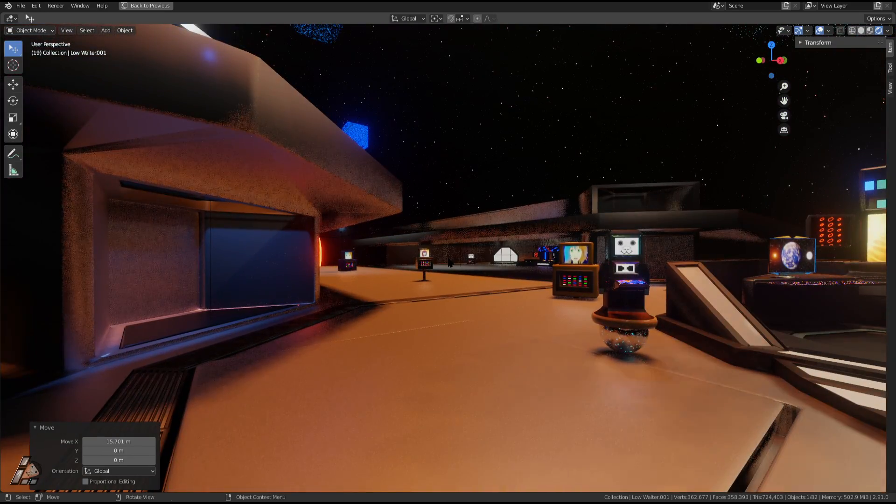
- Reveal the hidden curved staircase and view it together with the Info booth from the street
{"action": "key", "text": "alt+h"}
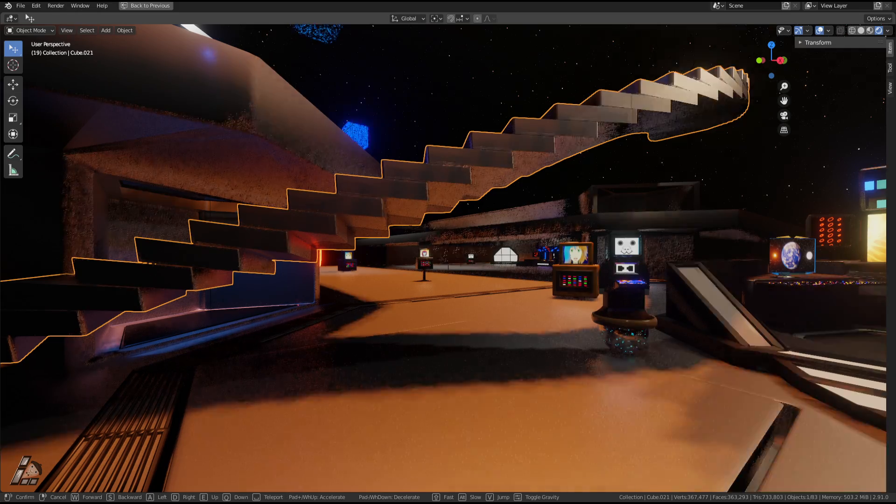
{"action": "key", "text": "s"}
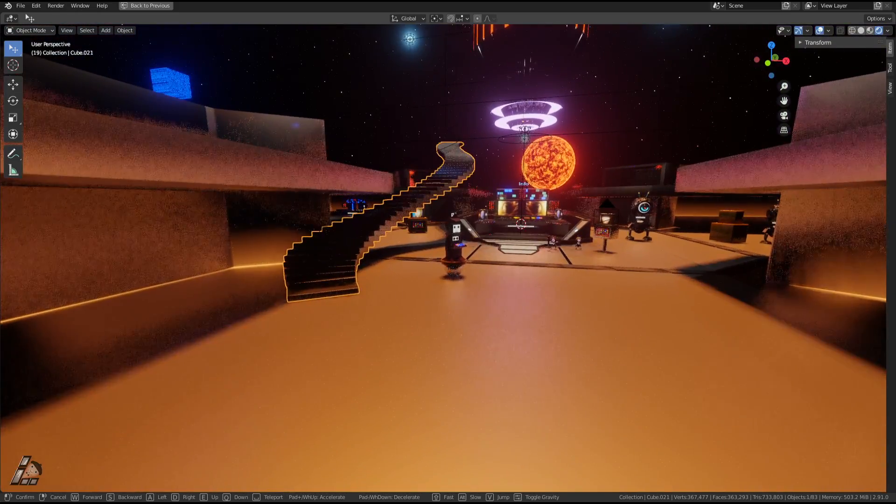
{"action": "key", "text": "w"}
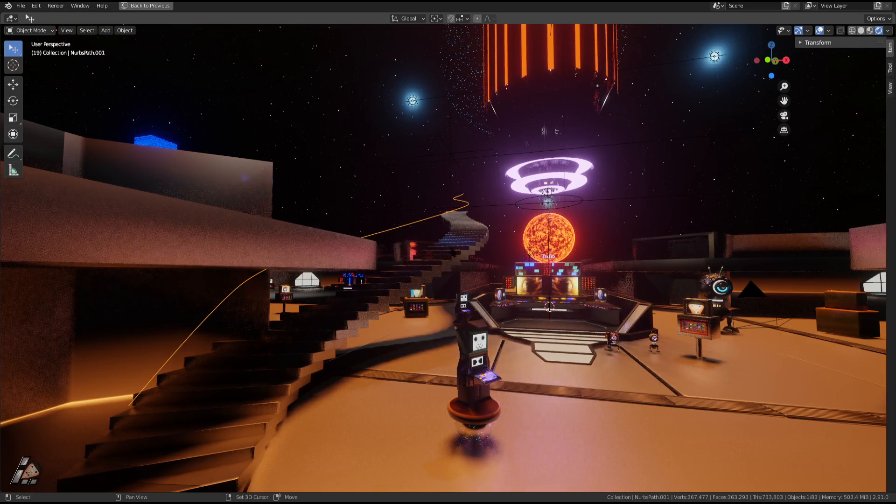
- Walk past the robots to the blue-lit entrance of the corner building and select the platform on its floor
{"action": "key", "text": "shift+grave"}
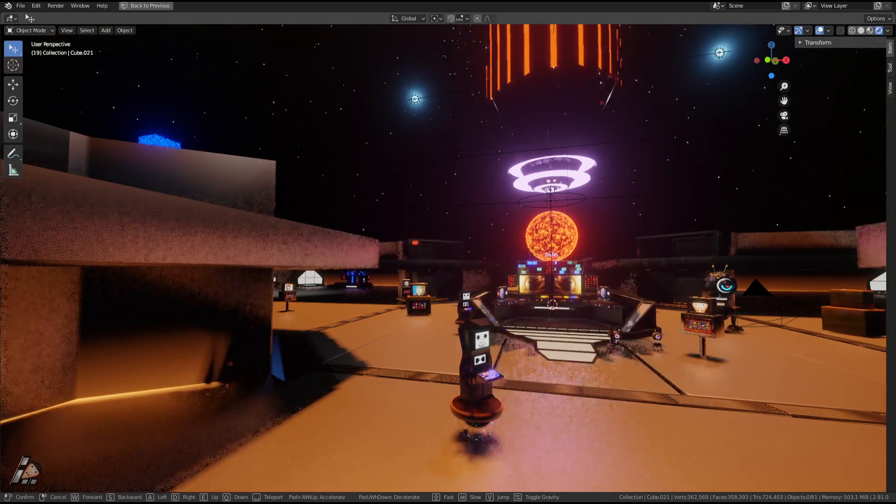
{"action": "key", "text": "w"}
{"action": "key", "text": "w"}
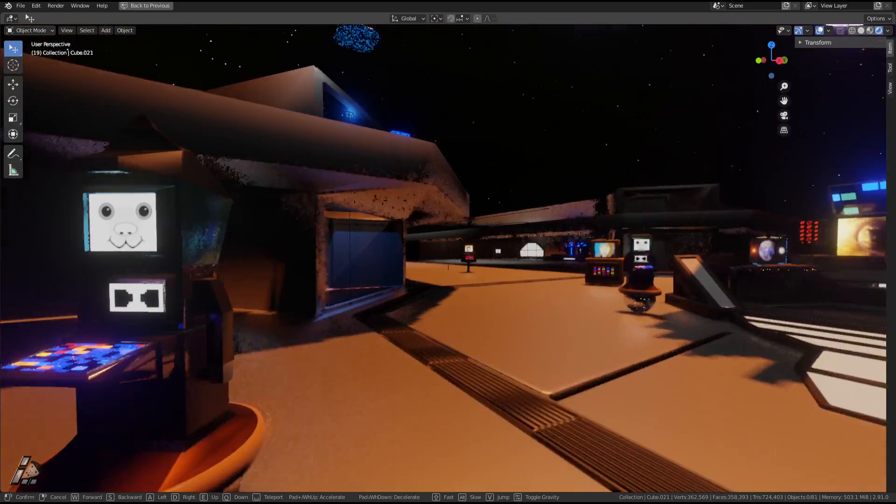
{"action": "key", "text": "s"}
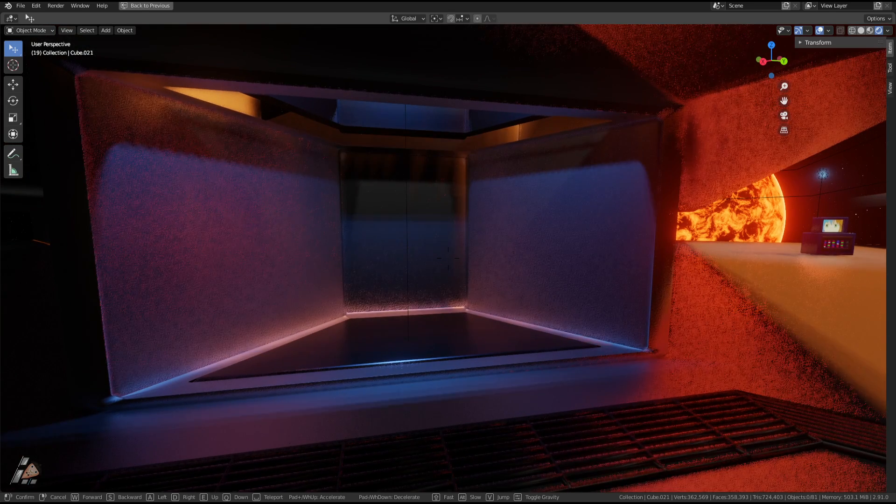
{"action": "left_click", "coordinate": [477, 334]}
{"action": "left_click", "coordinate": [477, 334]}
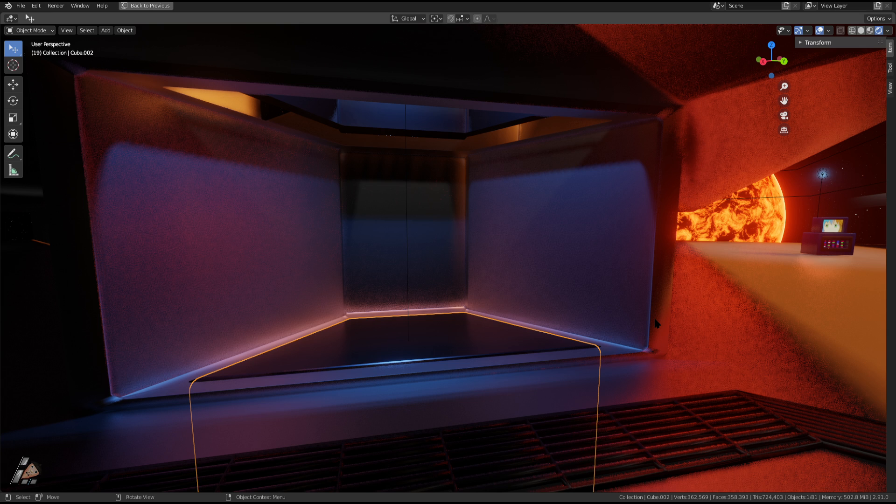
- Restore the full Shading workspace around the viewport and play the platform's animation from frame 1
{"action": "scroll", "coordinate": [481, 261], "scroll_direction": "down", "scroll_amount": 2}
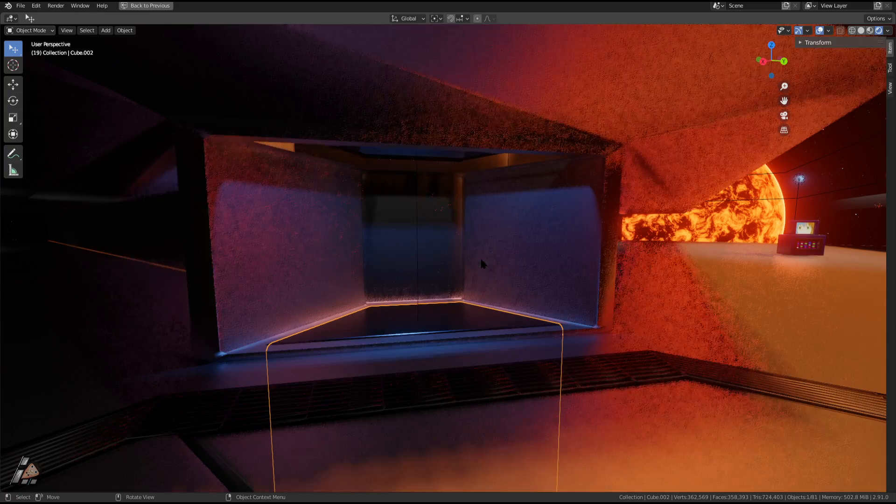
{"action": "middle_click_drag", "start_coordinate": [481, 261], "coordinate": [516, 281]}
{"action": "key", "text": "shift+grave"}
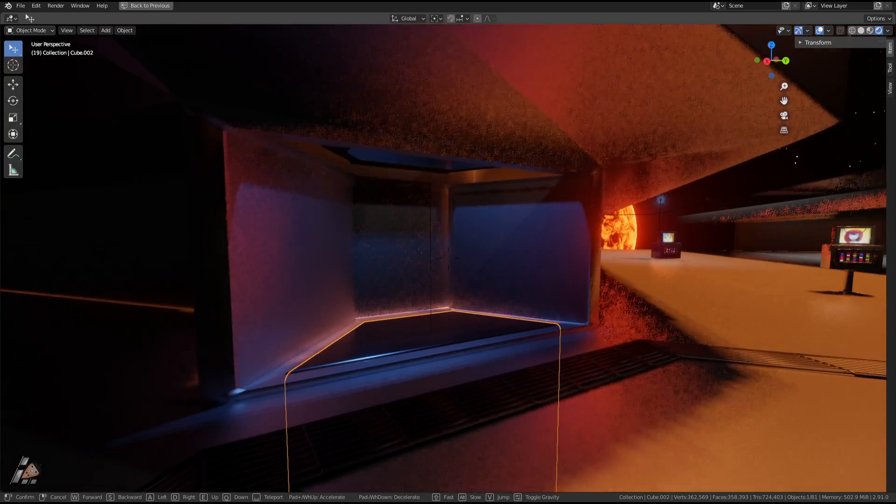
{"action": "left_click", "coordinate": [414, 380]}
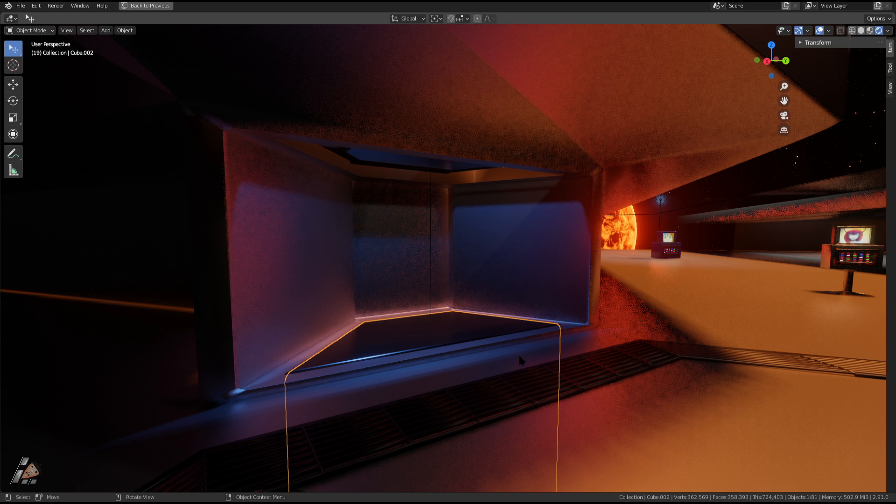
{"action": "key", "text": "ctrl+space"}
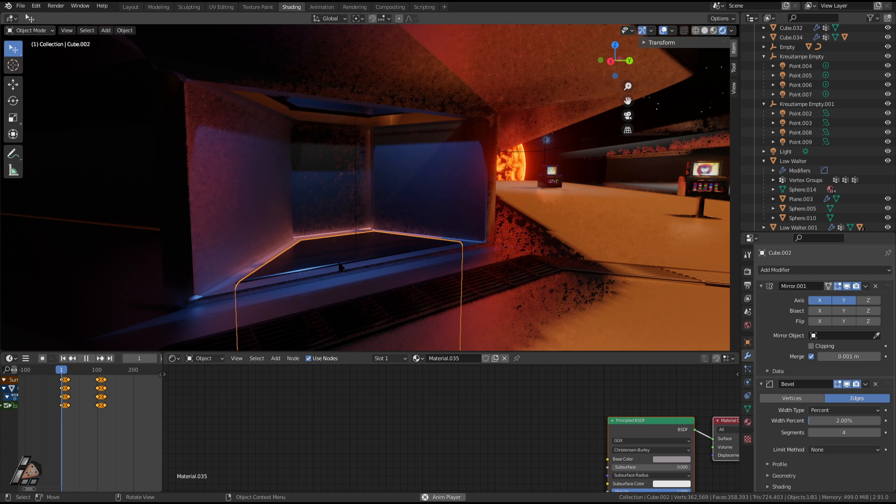
{"action": "key", "text": "shift+Left"}
{"action": "key", "text": "space"}
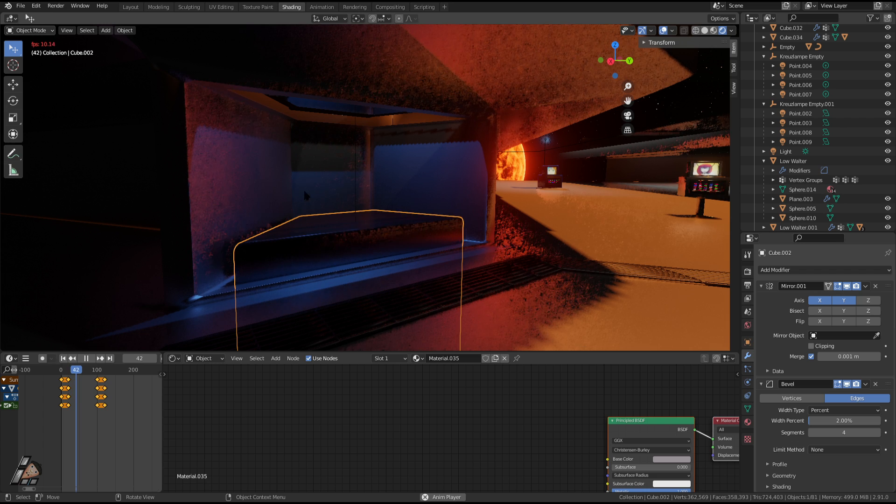
- Reselect the moving platform in the corner entrance and stop the playback at frame 120
{"action": "left_click", "coordinate": [531, 280]}
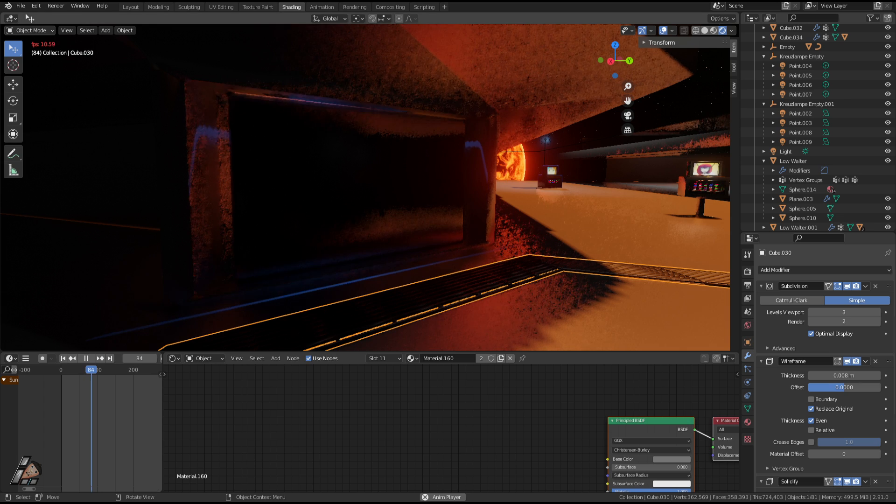
{"action": "left_click", "coordinate": [345, 229]}
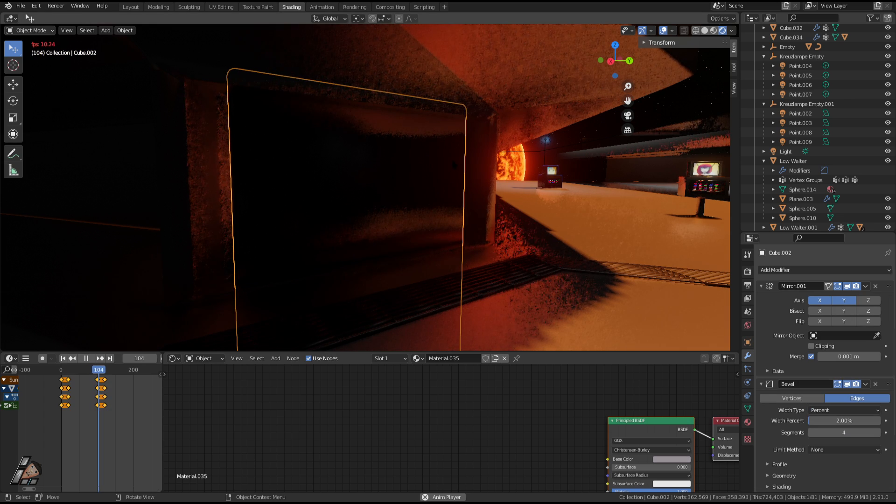
{"action": "key", "text": "space"}
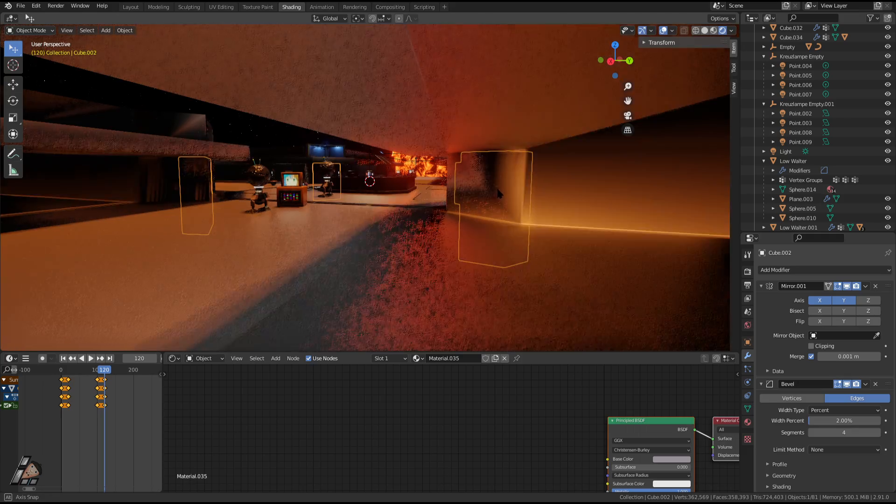
- View the station from above the Info booth, and fly down to a mirrored copy of the platform at another corner building
{"action": "middle_click_drag", "start_coordinate": [495, 192], "coordinate": [649, 194]}
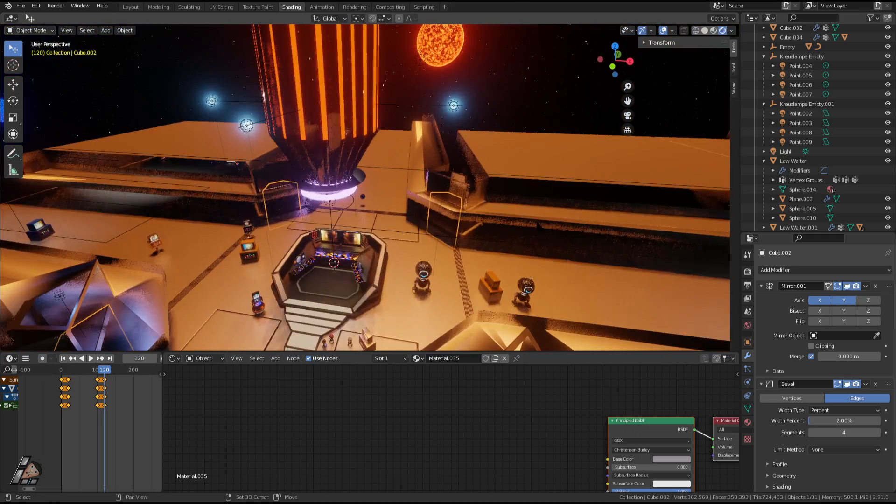
{"action": "key", "text": "shift+grave"}
{"action": "key", "text": "w"}
{"action": "key", "text": "w"}
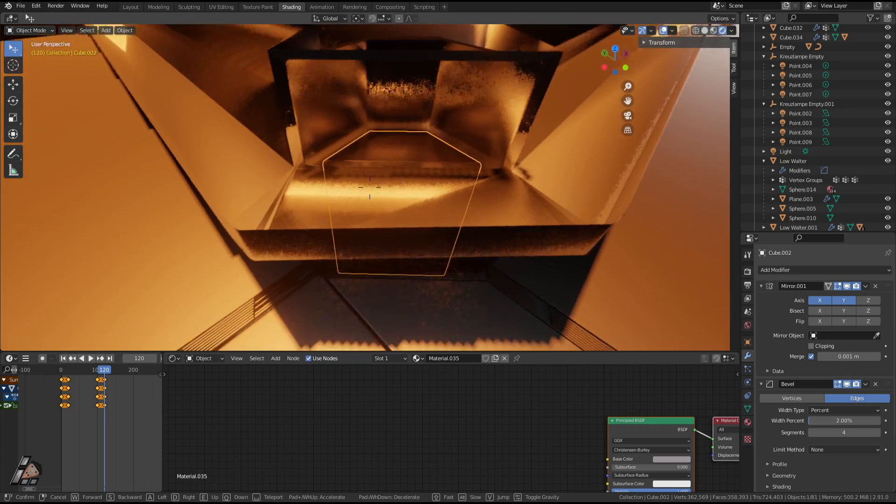
{"action": "key", "text": "w"}
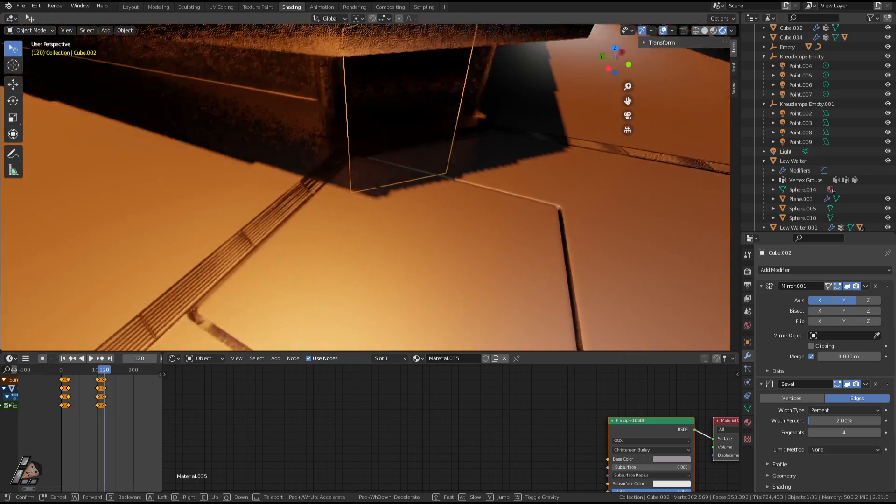
{"action": "left_click", "coordinate": [370, 187]}
- Check the platform's keyframes in the Animation and Compositing workspaces and move the playhead to frame 96
{"action": "scroll", "coordinate": [117, 392], "scroll_direction": "up", "scroll_amount": 2}
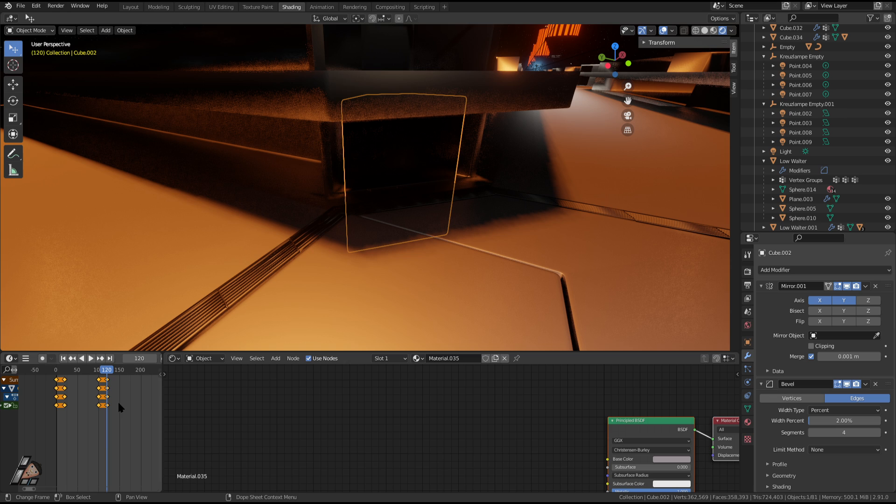
{"action": "scroll", "coordinate": [111, 387], "scroll_direction": "up", "scroll_amount": 3}
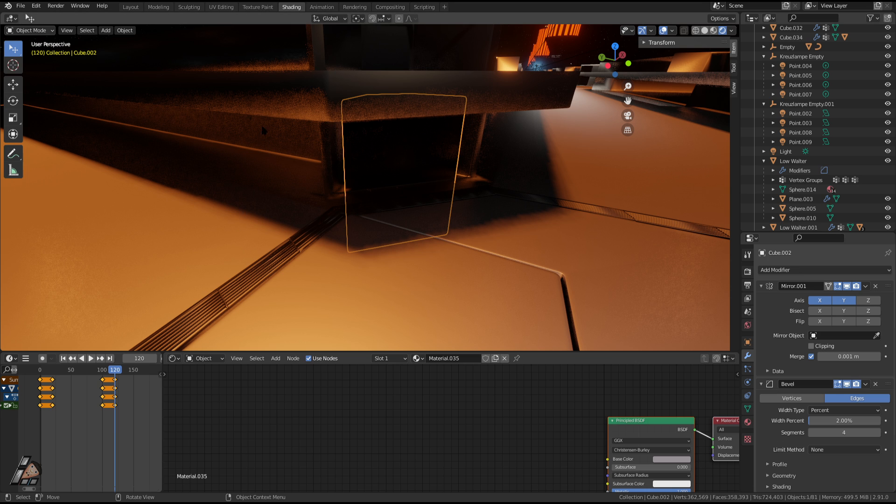
{"action": "left_click", "coordinate": [332, 7]}
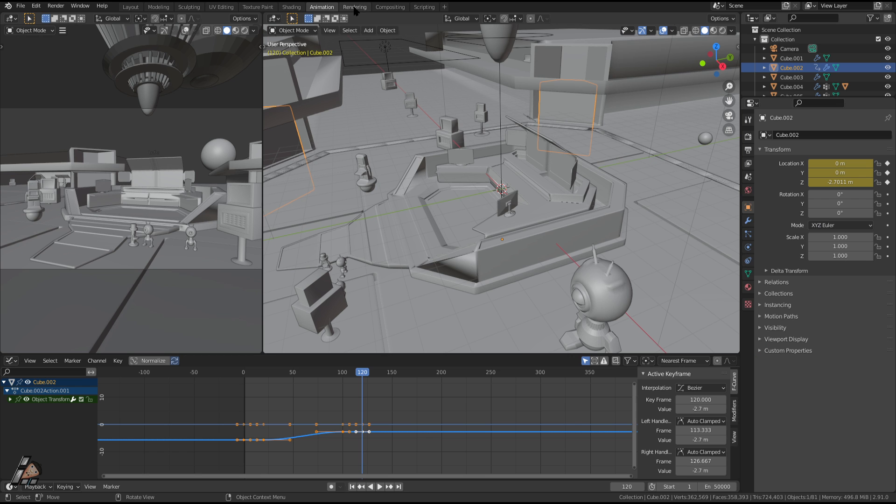
{"action": "left_click", "coordinate": [390, 7]}
{"action": "scroll", "coordinate": [451, 376], "scroll_direction": "up", "scroll_amount": 3}
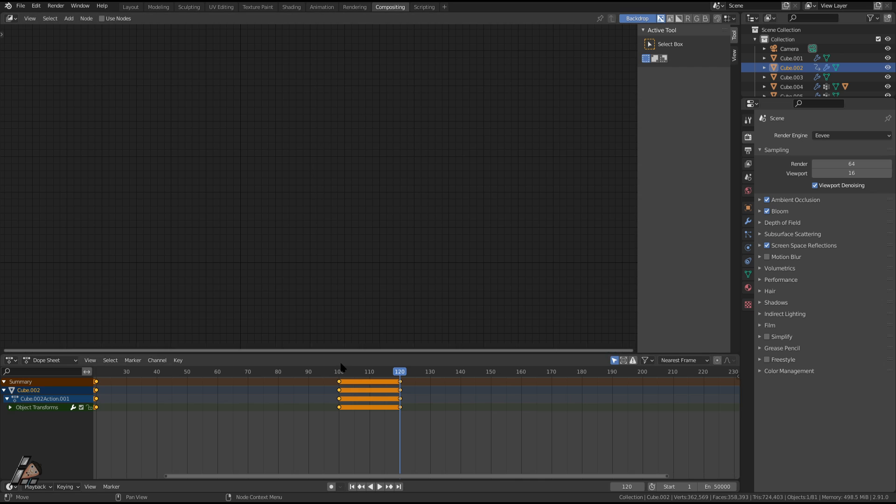
{"action": "left_click_drag", "start_coordinate": [341, 372], "coordinate": [327, 371]}
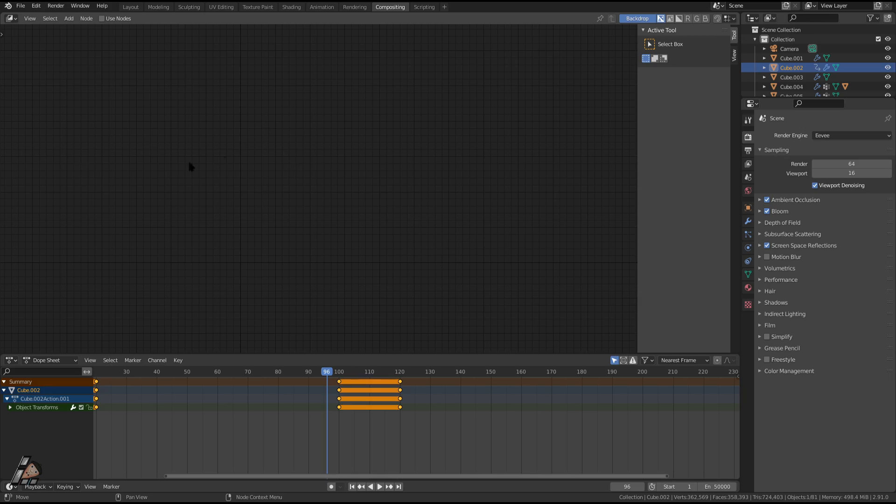
- Switch to the Layout workspace and walk up to the selected platform in the corner entrance
{"action": "left_click", "coordinate": [131, 7]}
{"action": "scroll", "coordinate": [374, 205], "scroll_direction": "up", "scroll_amount": 3}
{"action": "middle_click_drag", "start_coordinate": [402, 205], "coordinate": [290, 236]}
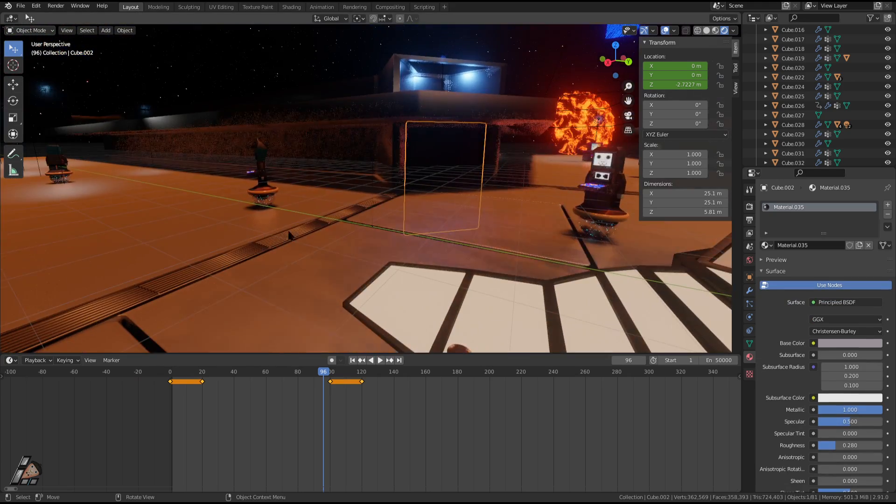
{"action": "key", "text": "shift+grave"}
{"action": "key", "text": "w"}
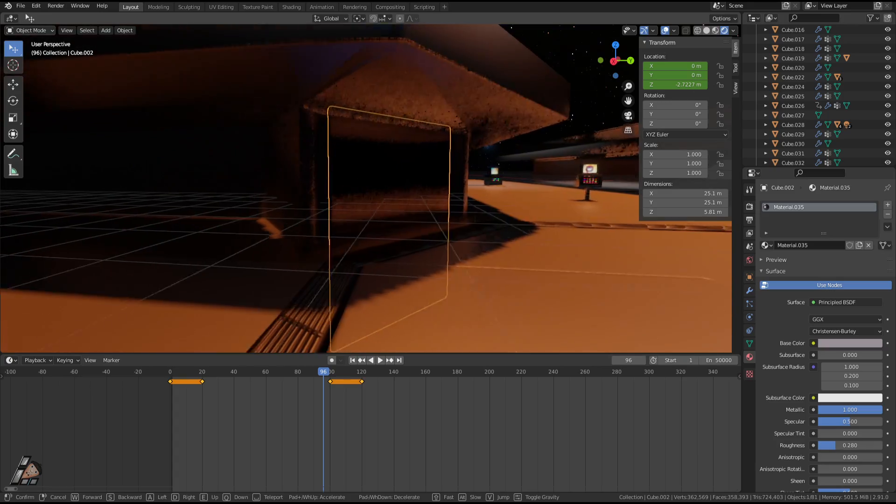
- Walk around the street between the Info booth and the corner building, ending in front of the raised platform
{"action": "key", "text": "s"}
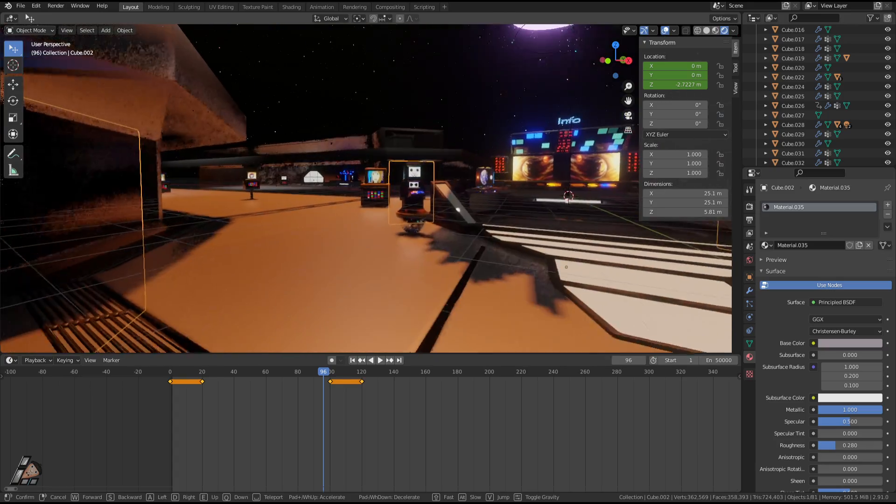
{"action": "key", "text": "w"}
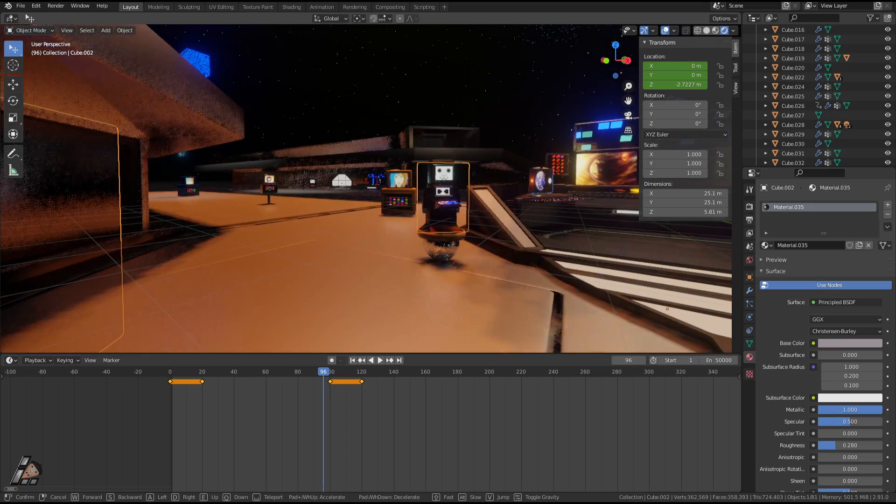
{"action": "key", "text": "w"}
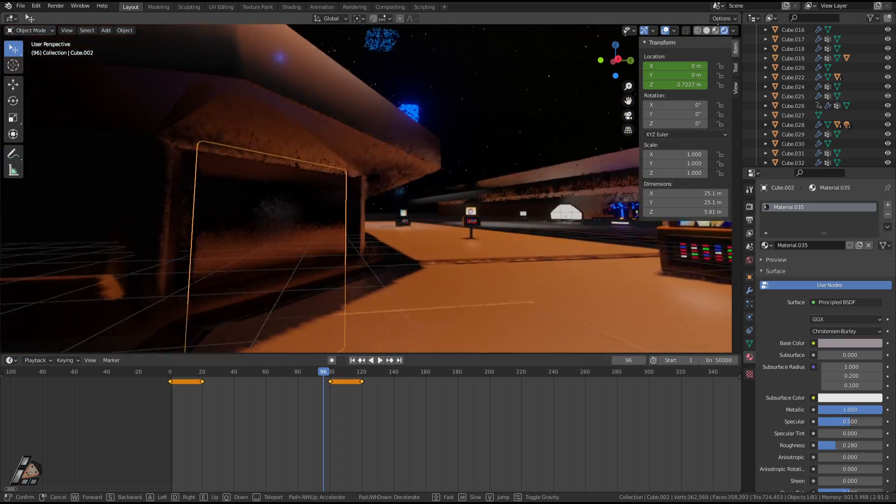
{"action": "key", "text": "s"}
{"action": "key", "text": "w"}
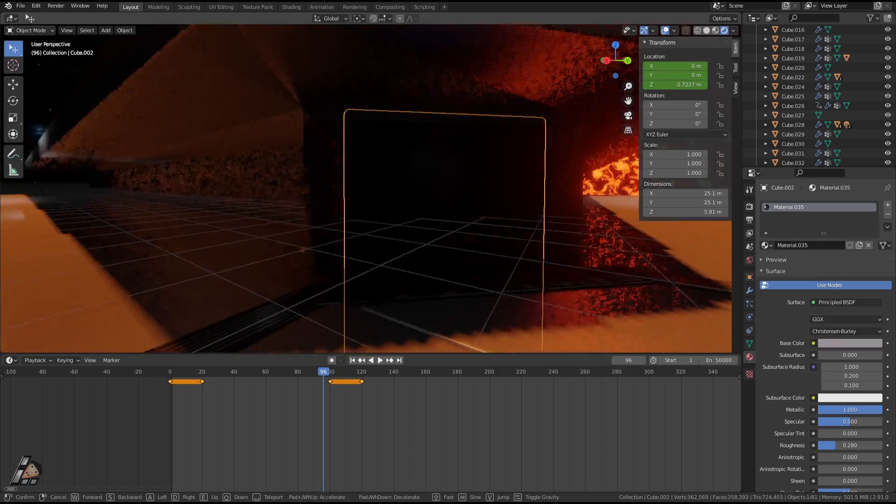
{"action": "key", "text": "w"}
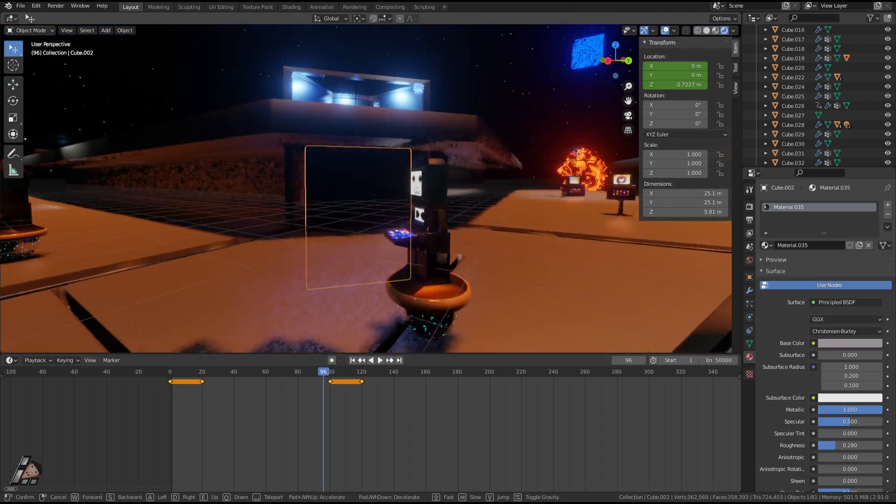
{"action": "key", "text": "w"}
{"action": "left_click", "coordinate": [421, 233]}
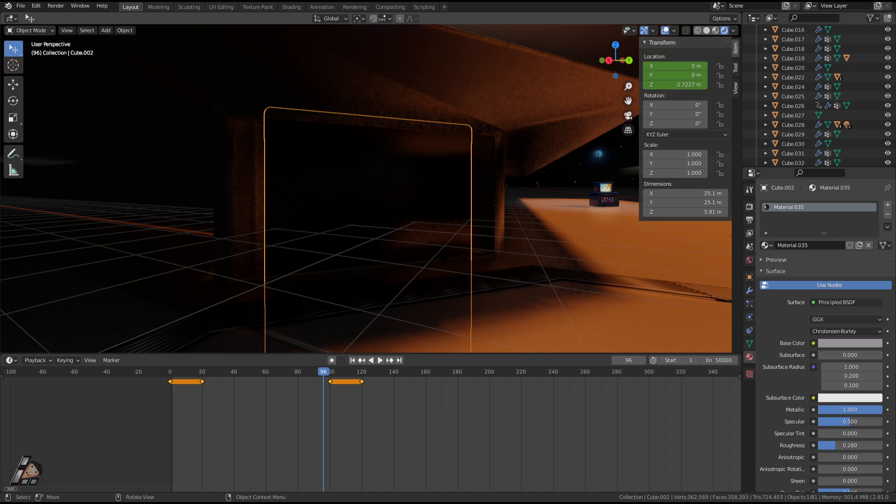
- Select the platform's keyframe at frame 120 in the timeline and move the playhead to frame 120
{"action": "left_click_drag", "start_coordinate": [326, 392], "coordinate": [362, 390]}
{"action": "left_click", "coordinate": [362, 384]}
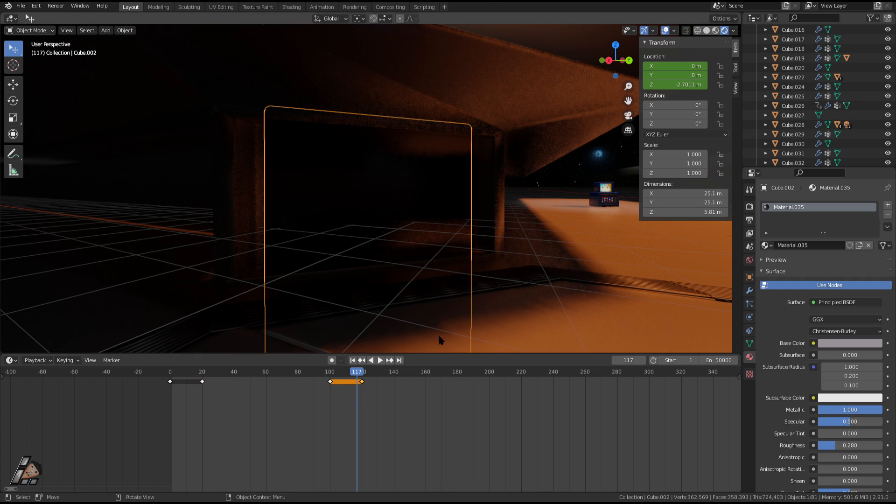
{"action": "left_click", "coordinate": [382, 9]}
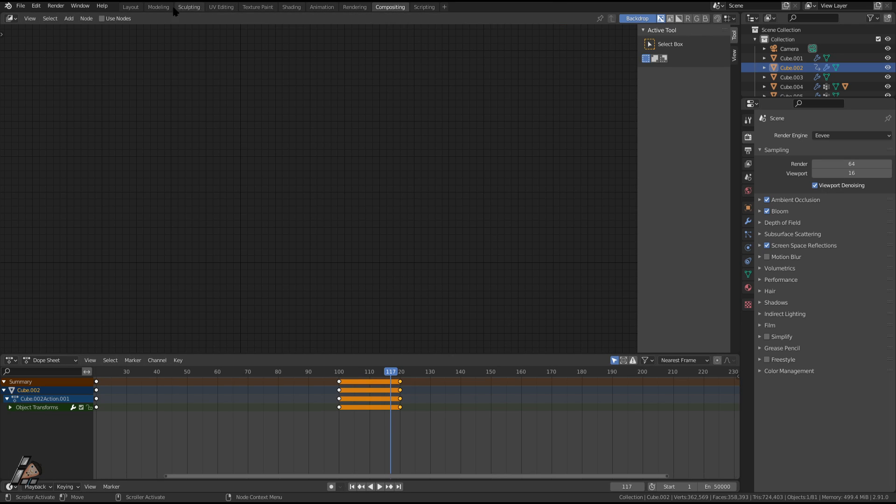
{"action": "left_click", "coordinate": [130, 7]}
{"action": "middle_click_drag", "start_coordinate": [410, 287], "coordinate": [400, 293]}
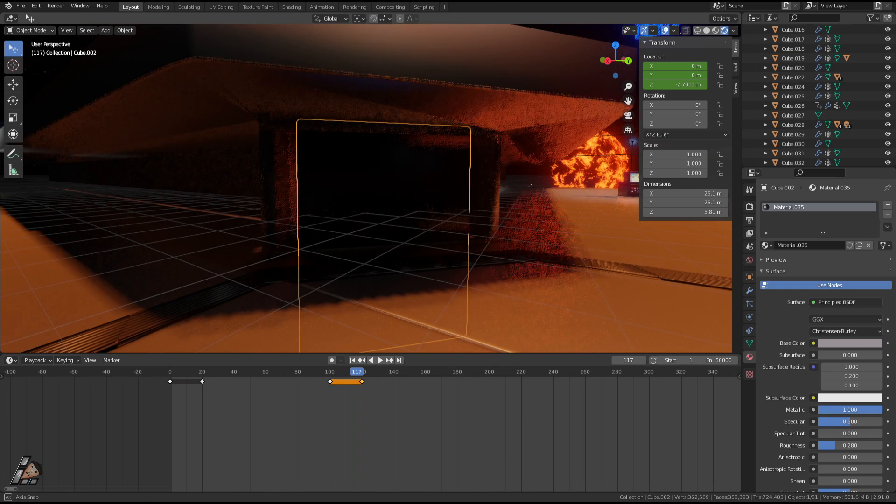
{"action": "left_click_drag", "start_coordinate": [222, 372], "coordinate": [361, 383]}
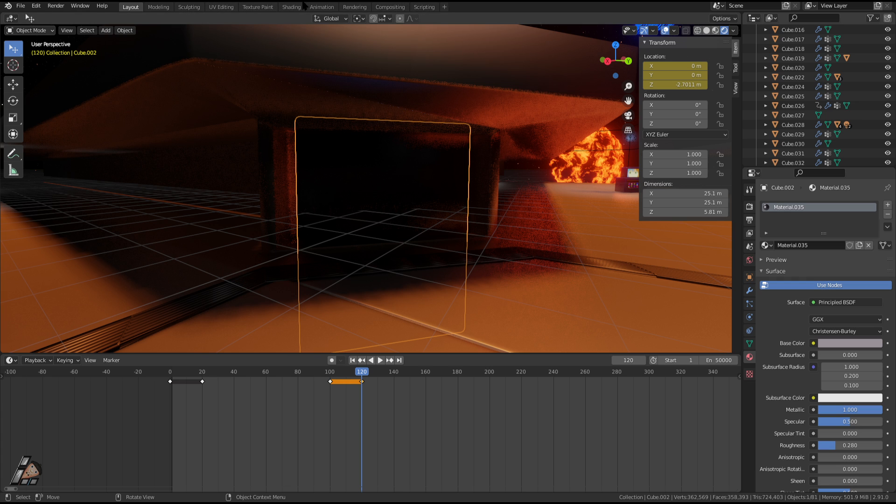
- Remove the Stepped modifier from the platform's Z location curve in the Animation workspace's Graph Editor
{"action": "left_click", "coordinate": [322, 7]}
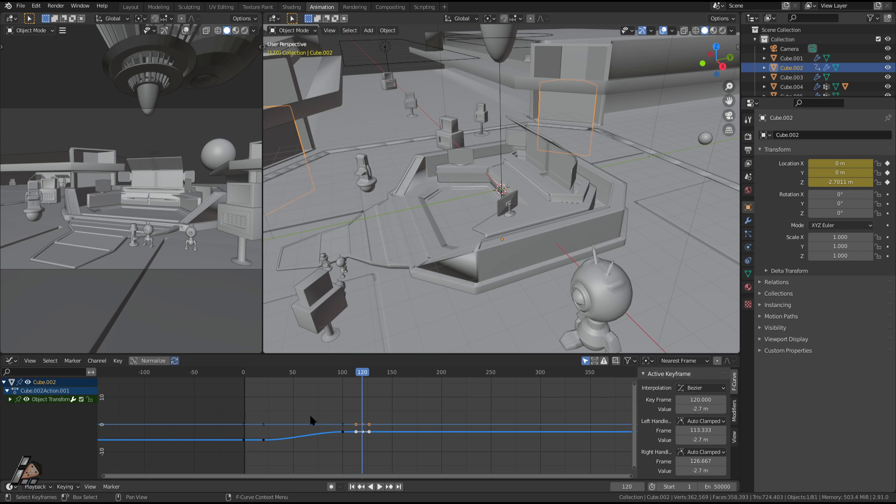
{"action": "left_click", "coordinate": [736, 442]}
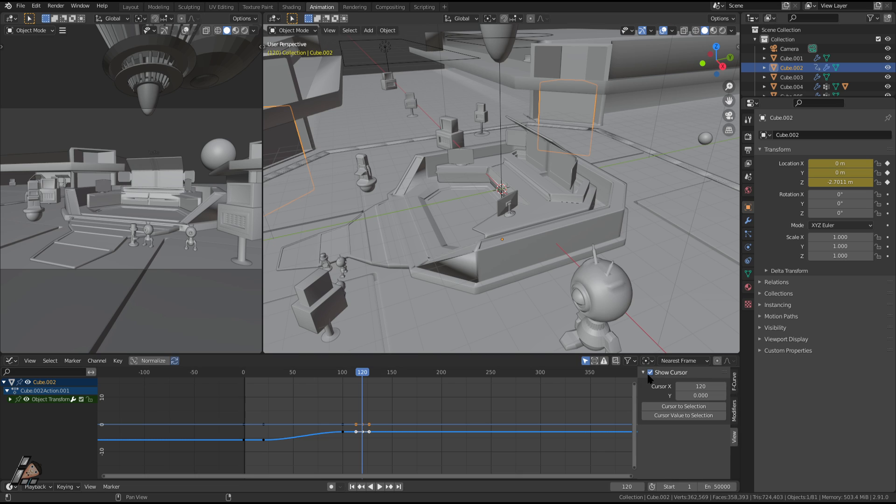
{"action": "left_click", "coordinate": [737, 389]}
{"action": "left_click", "coordinate": [735, 411]}
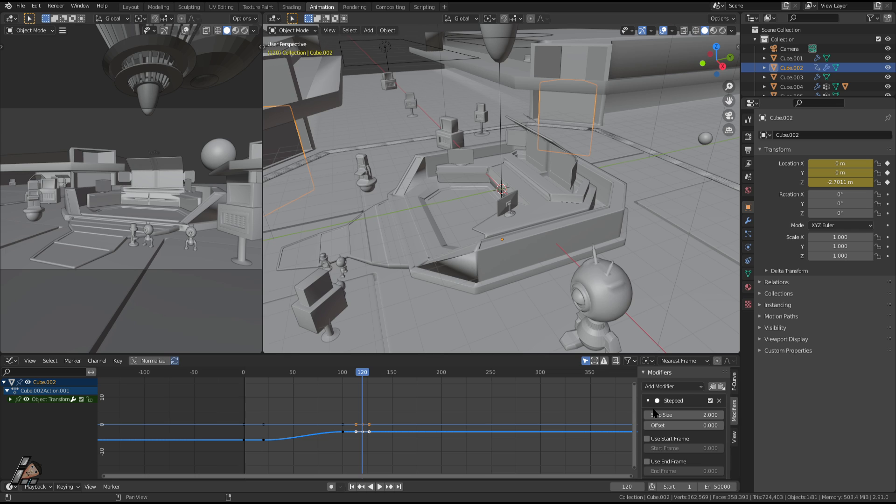
{"action": "left_click", "coordinate": [735, 437]}
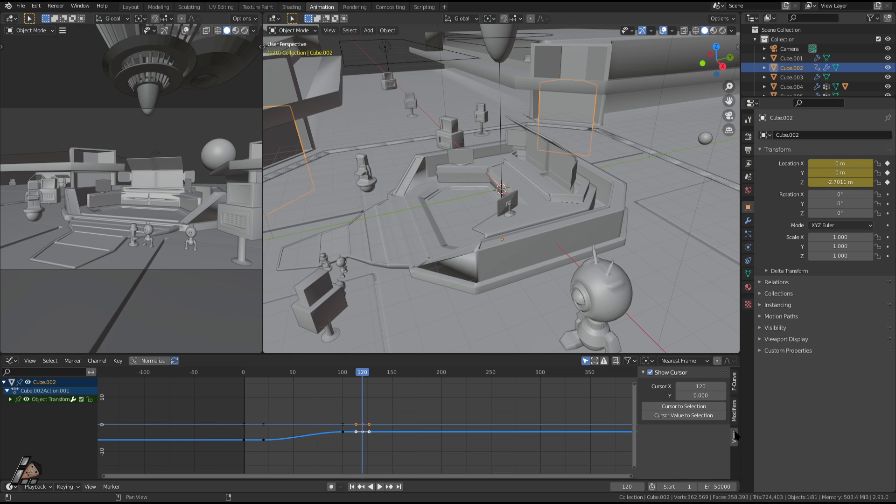
{"action": "left_click", "coordinate": [734, 412]}
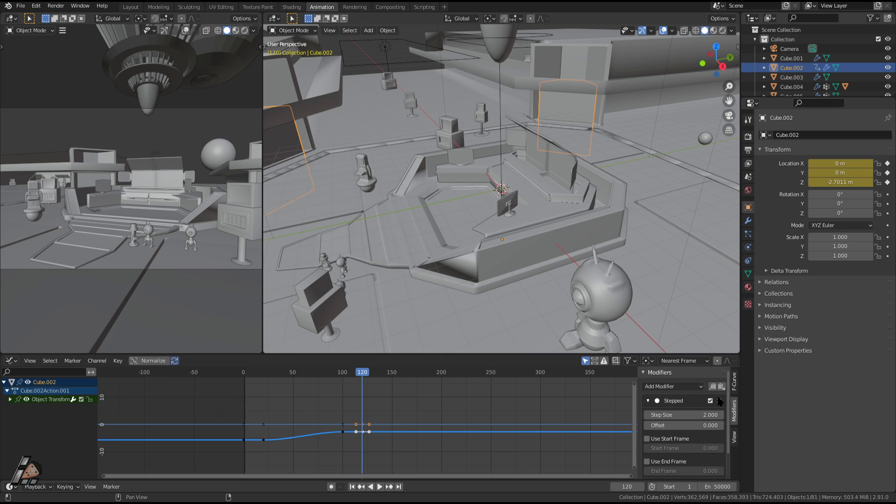
{"action": "left_click", "coordinate": [719, 401]}
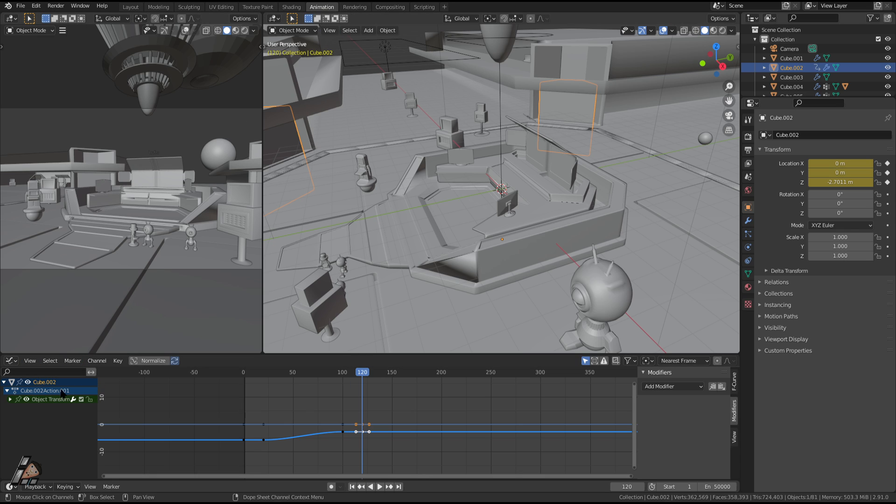
- Enlarge the Graph Editor slightly and join the two 3D viewports into one, facing the Info booth and both platforms
{"action": "left_click", "coordinate": [13, 362]}
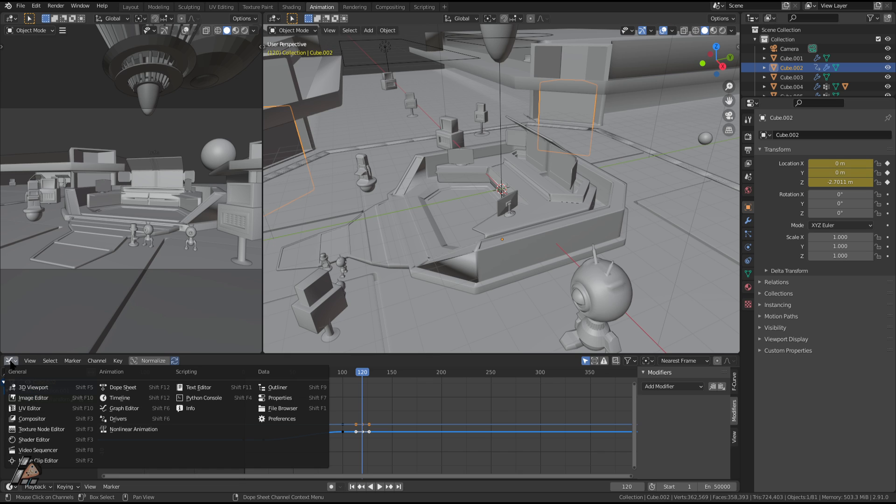
{"action": "left_click", "coordinate": [11, 362]}
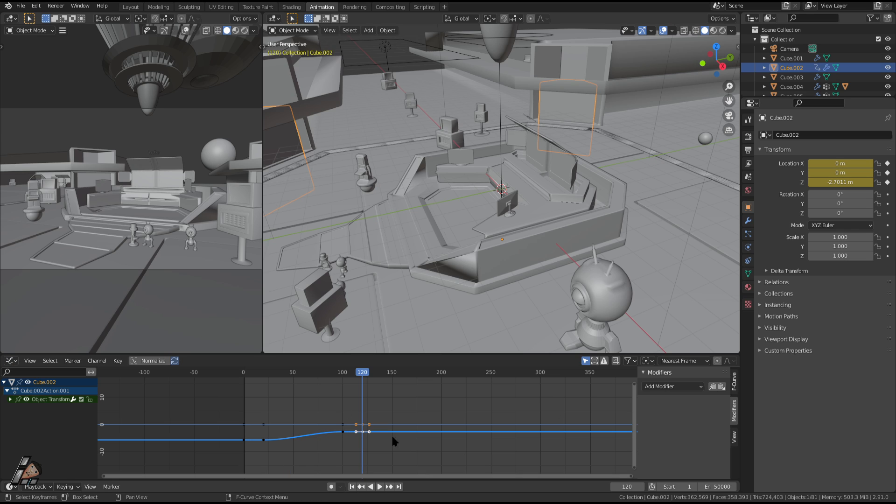
{"action": "left_click", "coordinate": [362, 426]}
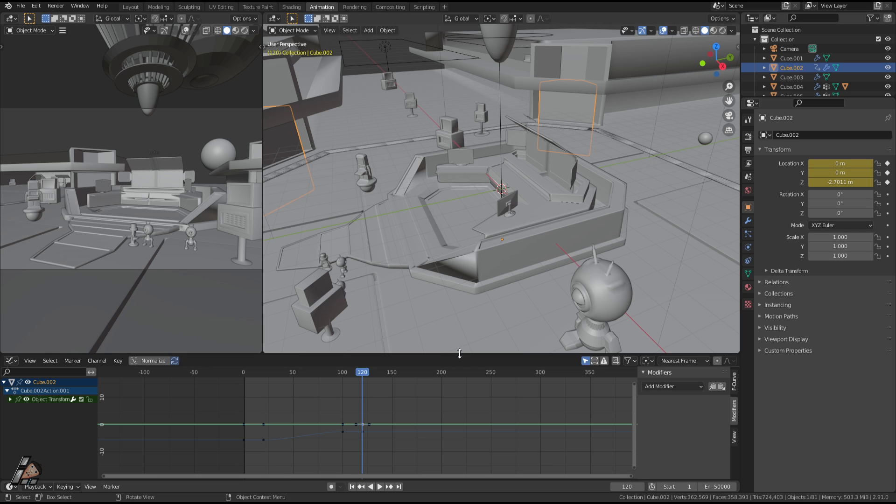
{"action": "left_click_drag", "start_coordinate": [459, 354], "coordinate": [457, 346]}
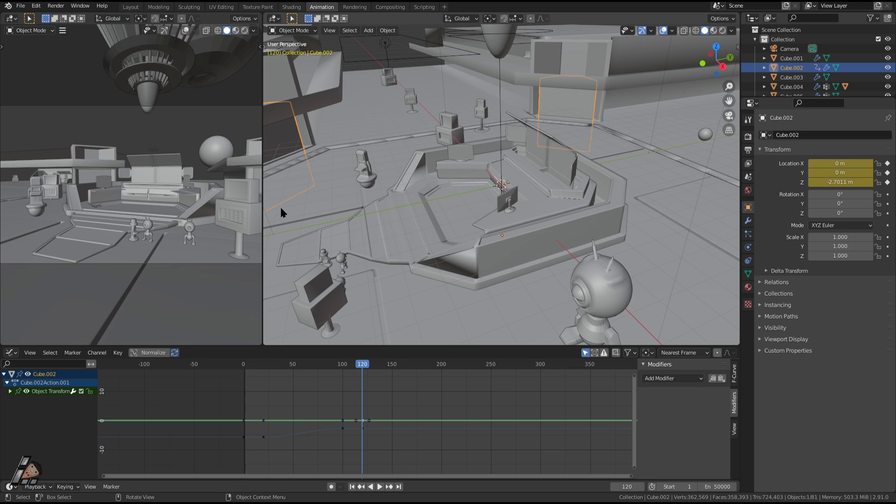
{"action": "right_click", "coordinate": [262, 203]}
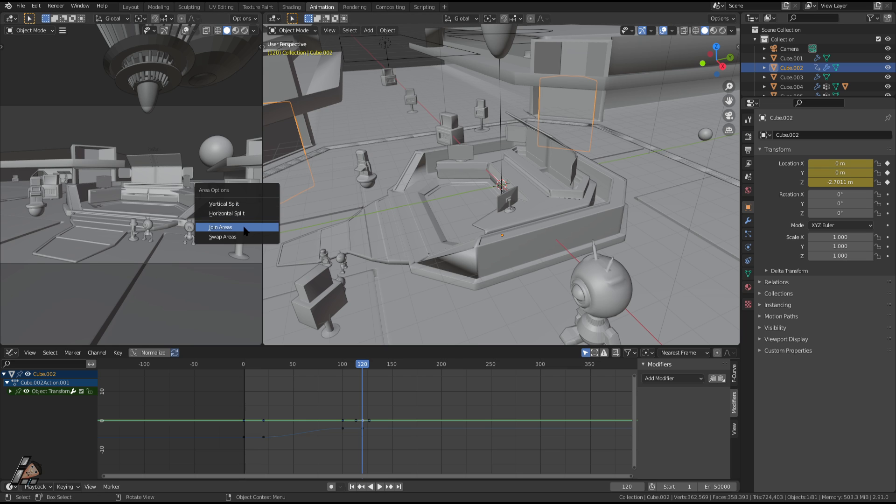
{"action": "left_click", "coordinate": [245, 228]}
{"action": "left_click", "coordinate": [217, 217]}
{"action": "middle_click_drag", "start_coordinate": [382, 208], "coordinate": [269, 178]}
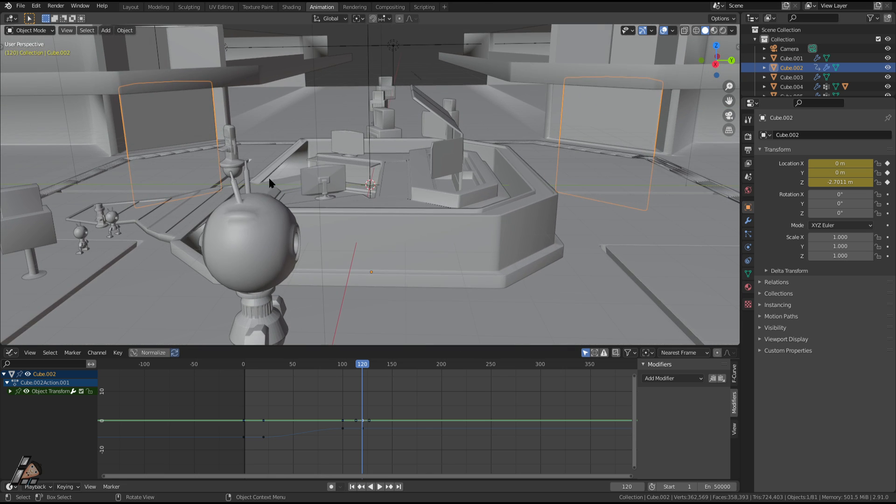
{"action": "scroll", "coordinate": [280, 191], "scroll_direction": "down", "scroll_amount": 4}
{"action": "scroll", "coordinate": [311, 228], "scroll_direction": "up", "scroll_amount": 3}
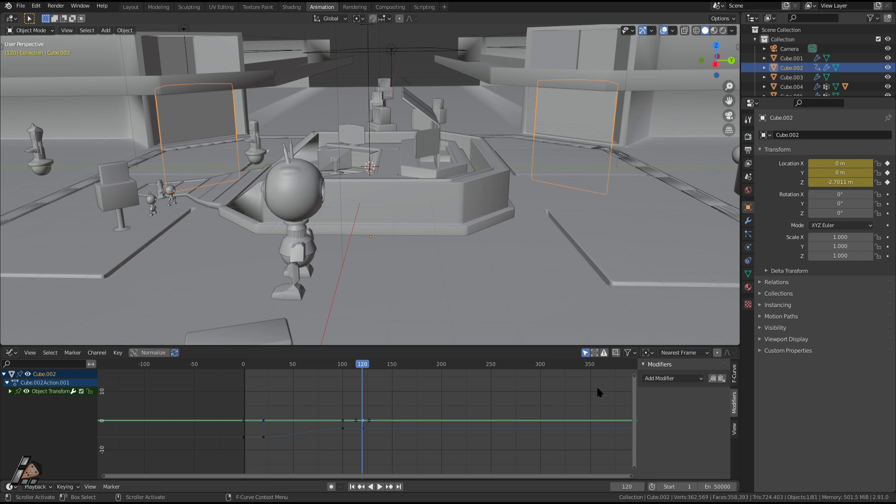
{"action": "left_click", "coordinate": [645, 365]}
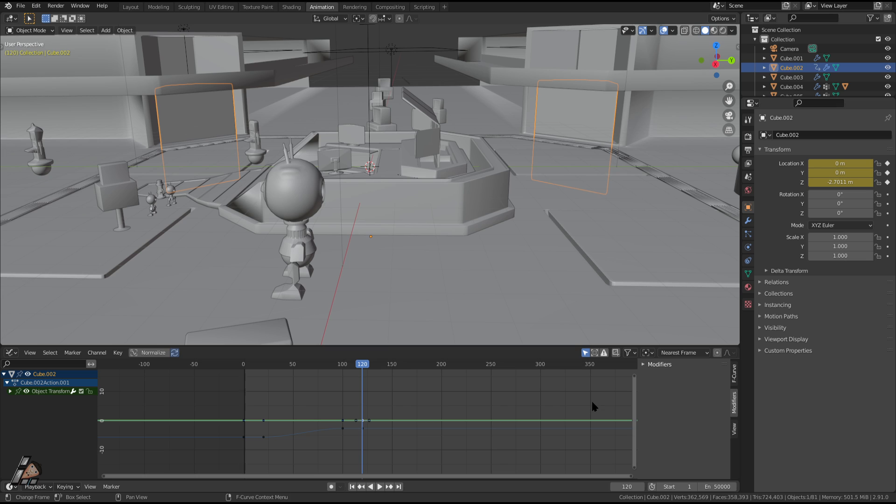
{"action": "key", "text": "n"}
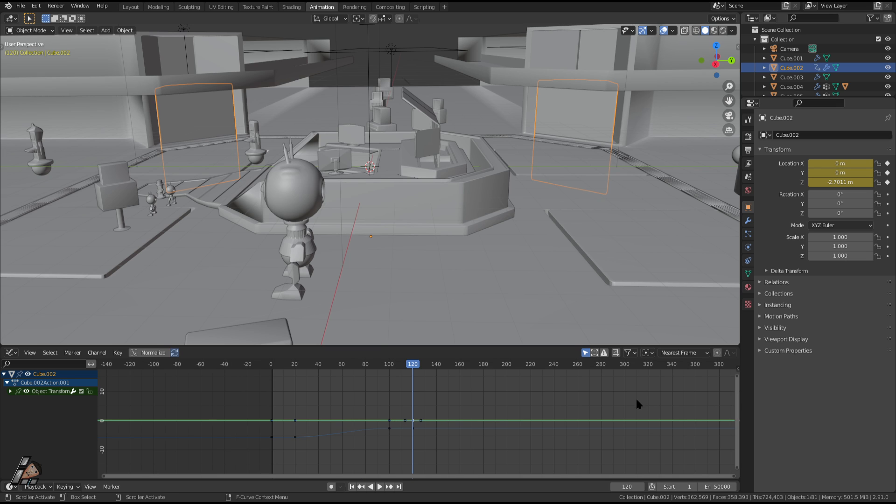
{"action": "left_click", "coordinate": [737, 367]}
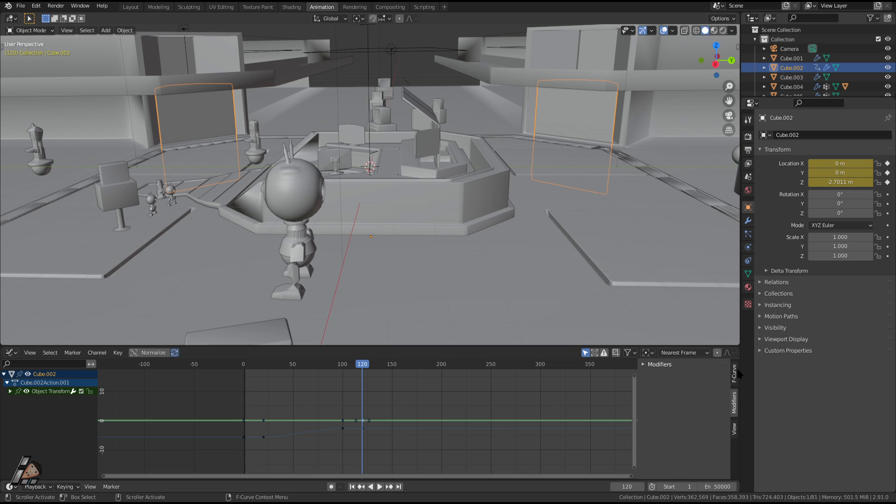
{"action": "left_click", "coordinate": [643, 365]}
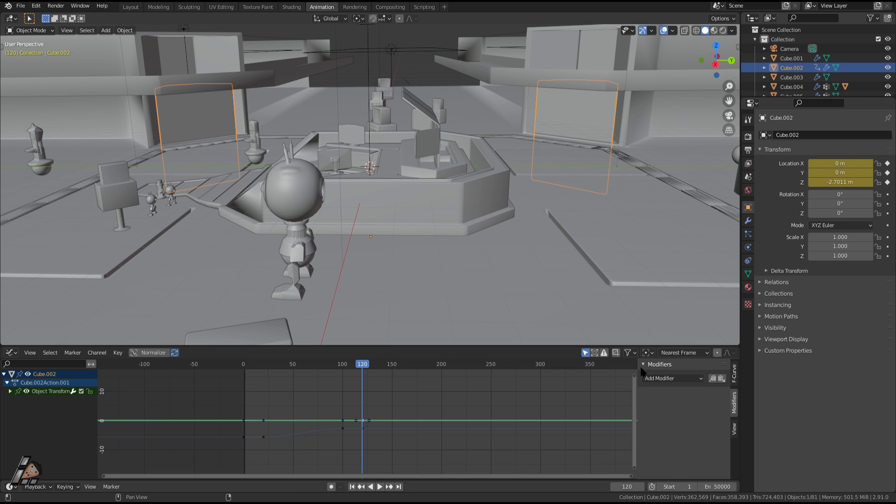
{"action": "left_click", "coordinate": [569, 386]}
{"action": "key", "text": "n"}
{"action": "key", "text": "n"}
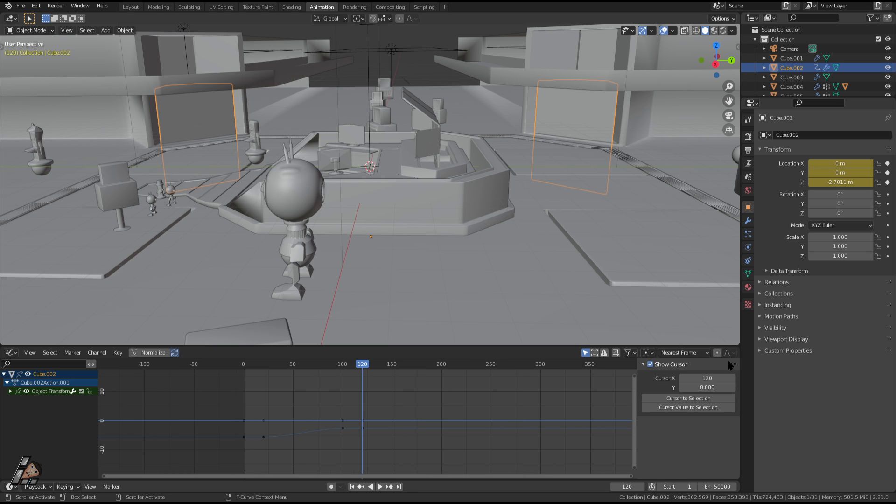
{"action": "key", "text": "n"}
{"action": "key", "text": "n"}
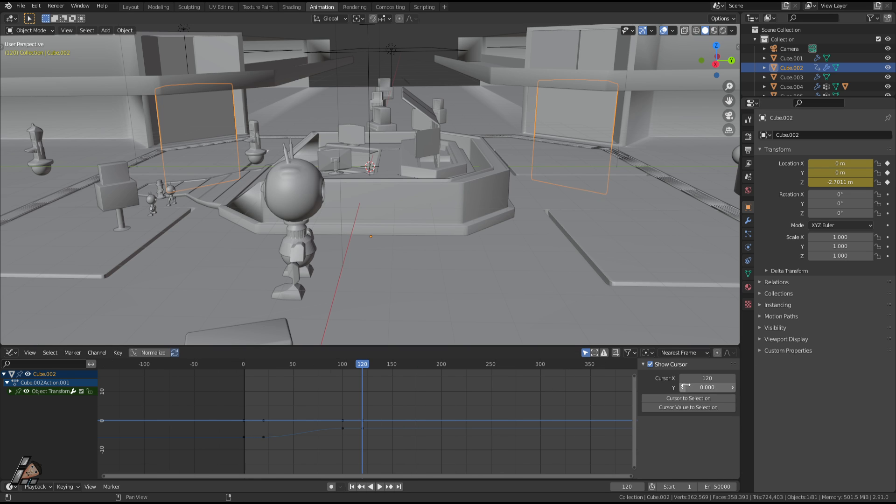
- Add a Cycles modifier to the platform's Z location curve
{"action": "left_click", "coordinate": [364, 423]}
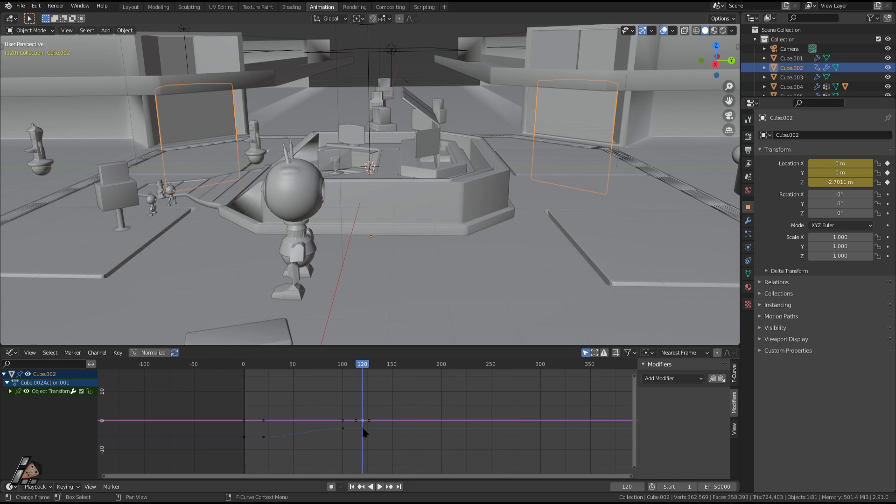
{"action": "left_click", "coordinate": [365, 430]}
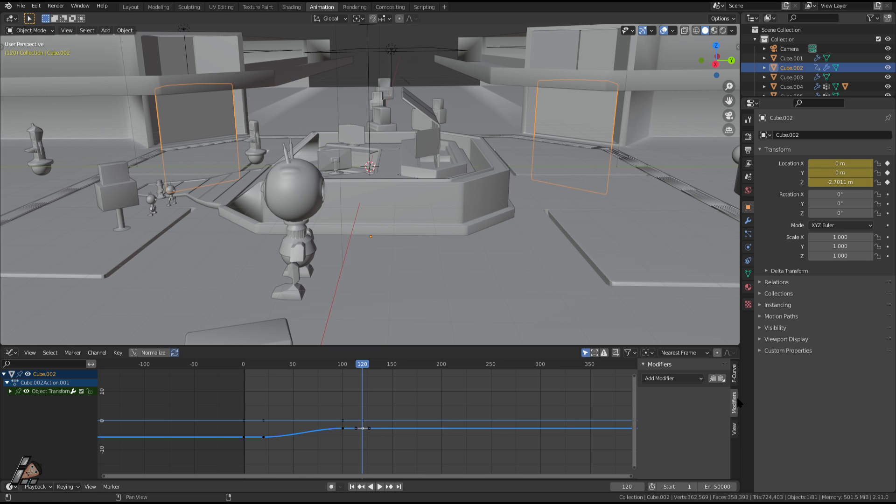
{"action": "left_click", "coordinate": [681, 384]}
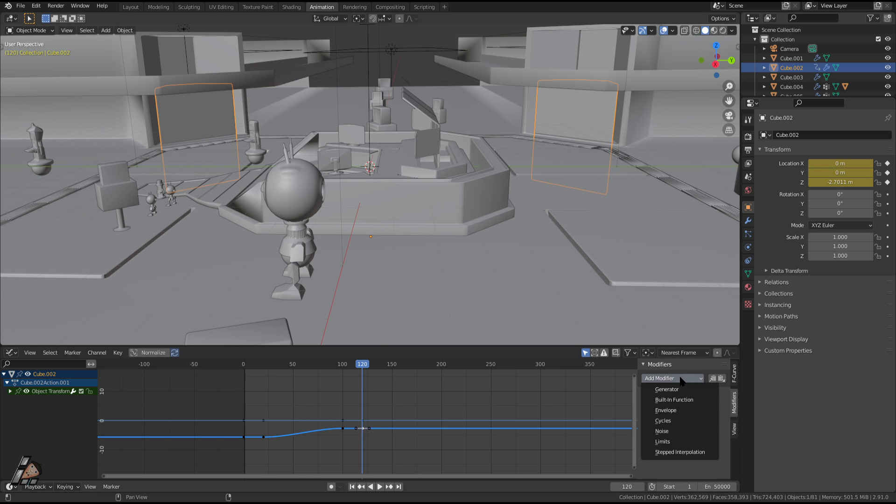
{"action": "left_click", "coordinate": [666, 425]}
{"action": "scroll", "coordinate": [400, 447], "scroll_direction": "down", "scroll_amount": 3}
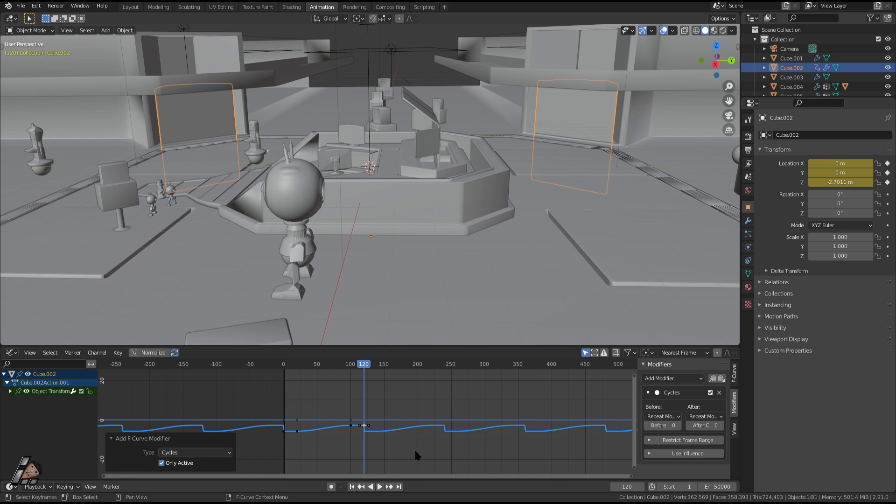
- Play the animation to check the looping platform motion against its curve, stopping at frame 351
{"action": "key", "text": "space"}
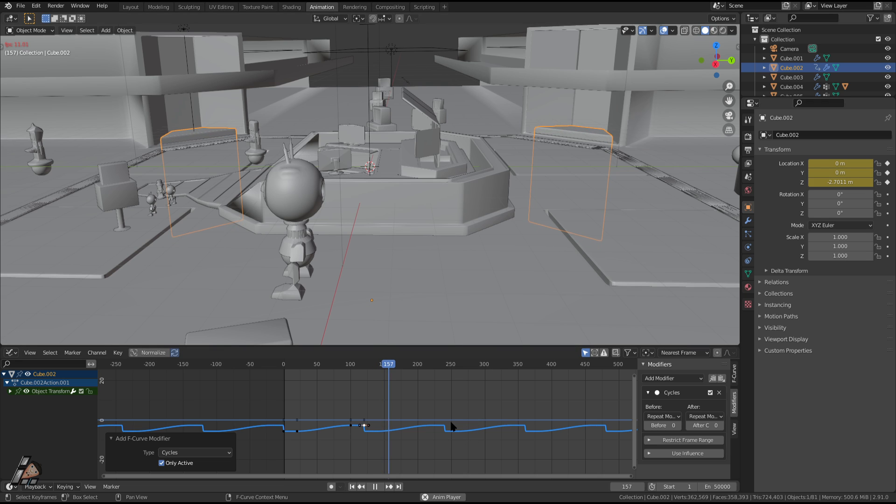
{"action": "scroll", "coordinate": [481, 418], "scroll_direction": "down", "scroll_amount": 6}
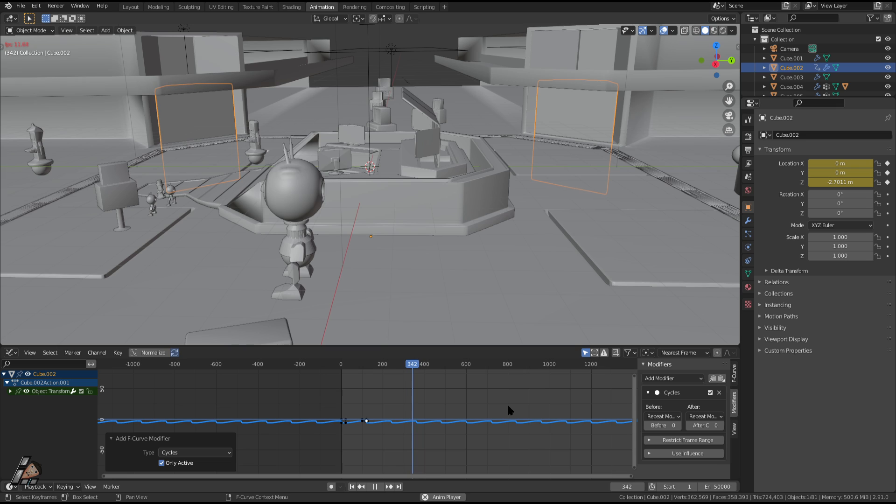
{"action": "key", "text": "space"}
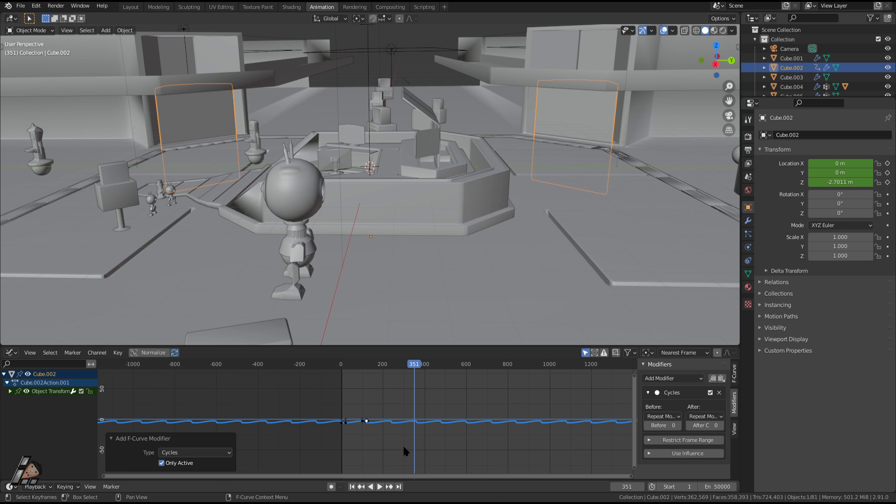
- Return to the Layout workspace, set the current frame to 129 and inspect the lowered corner platform and its recess up close
{"action": "left_click", "coordinate": [131, 8]}
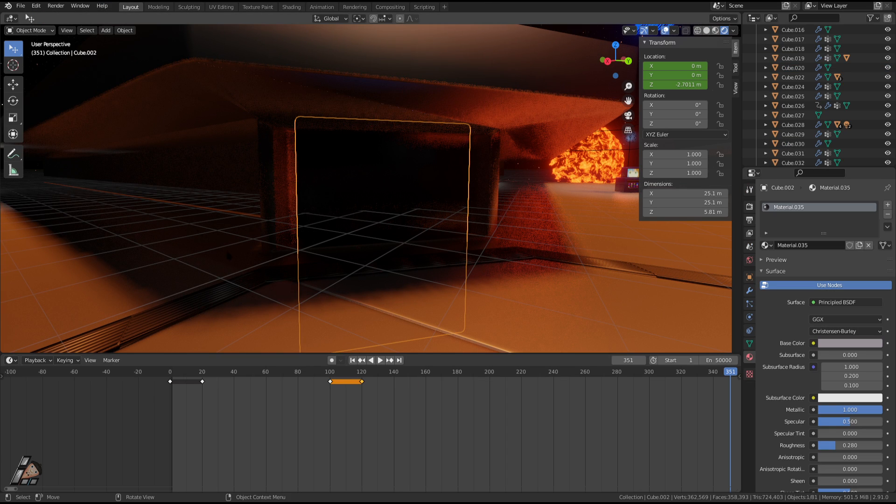
{"action": "left_click", "coordinate": [376, 375]}
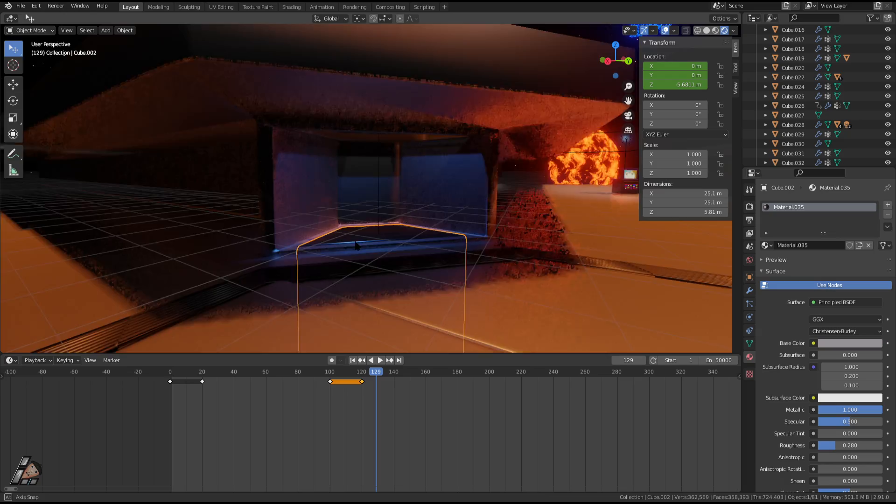
{"action": "middle_click_drag", "start_coordinate": [406, 262], "coordinate": [423, 251]}
{"action": "key", "text": "shift+grave"}
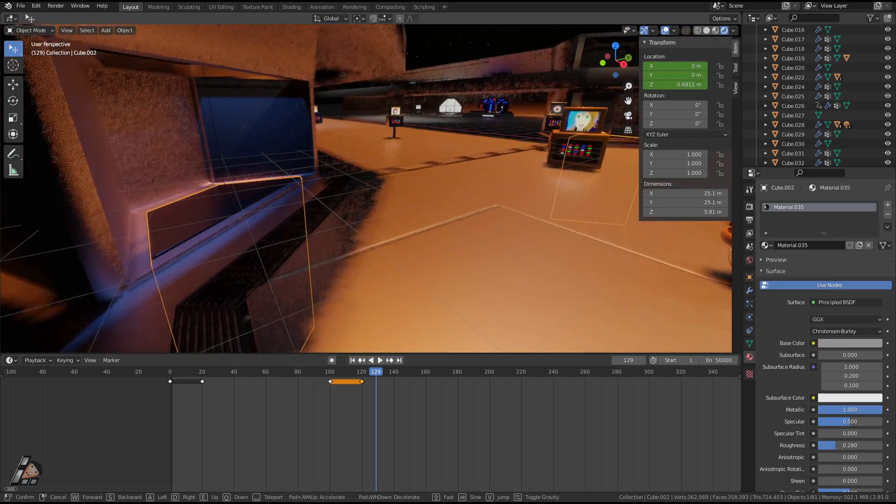
{"action": "key", "text": "d"}
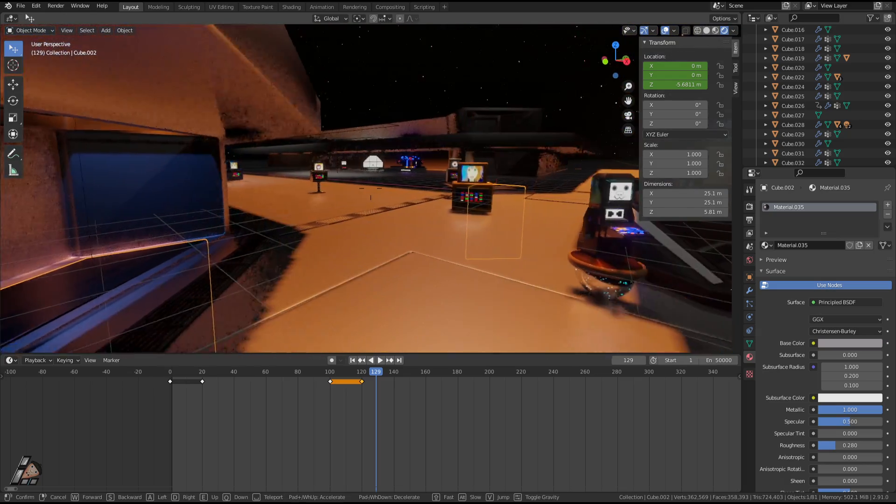
{"action": "key", "text": "w"}
{"action": "key", "text": "w"}
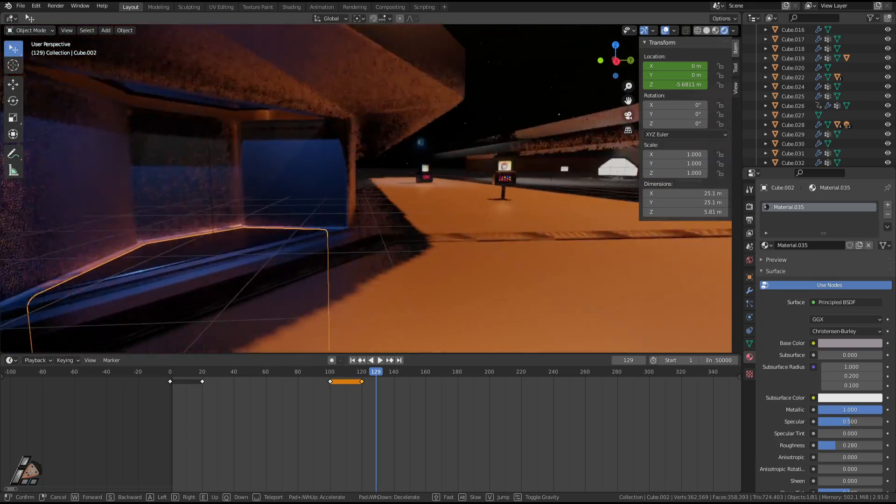
{"action": "key", "text": "w"}
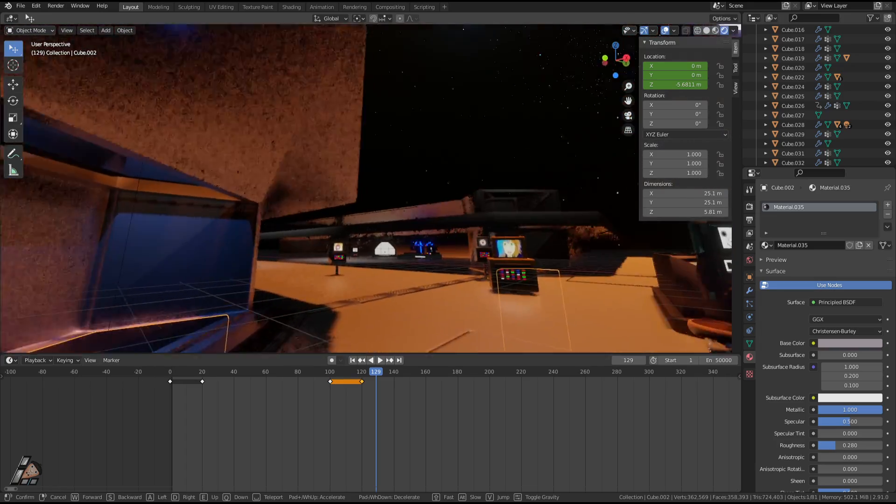
{"action": "key", "text": "d"}
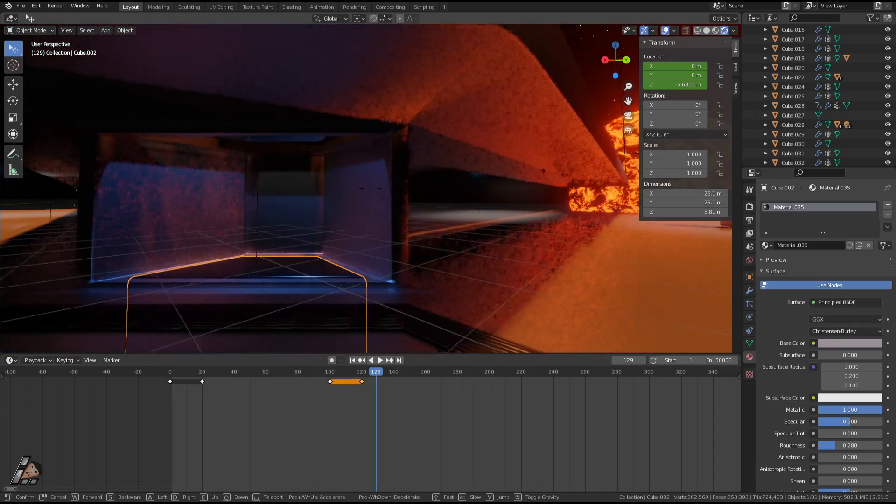
{"action": "key", "text": "w"}
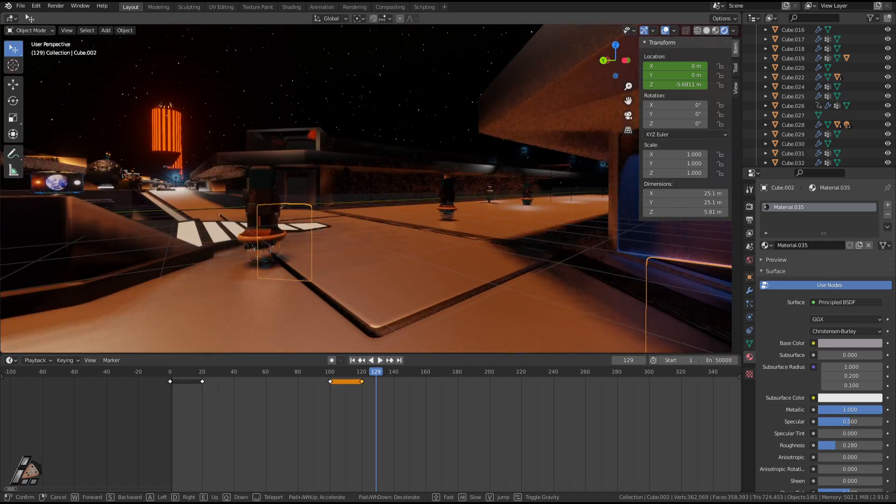
- Walk through the rendered scene past the kiosk robot and Info booth to the long street facing the orange tower
{"action": "key", "text": "w"}
{"action": "key", "text": "d"}
{"action": "key", "text": "d"}
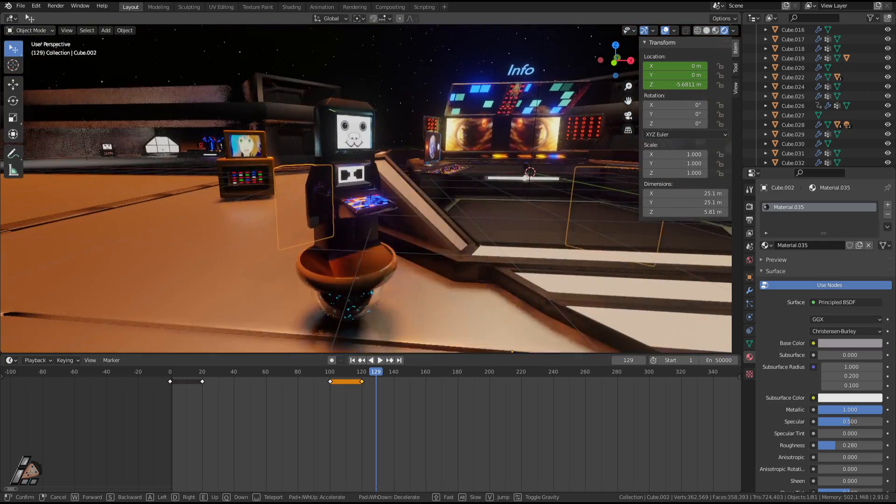
{"action": "key", "text": "w"}
{"action": "key", "text": "w"}
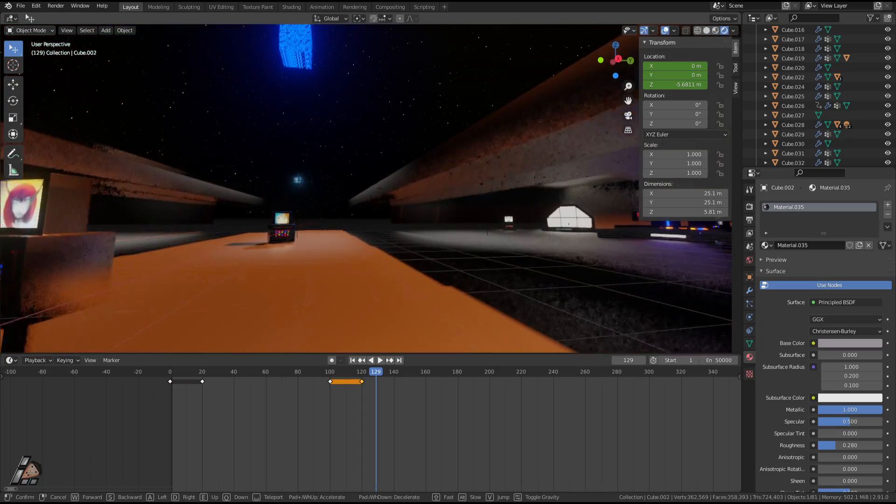
{"action": "key", "text": "w"}
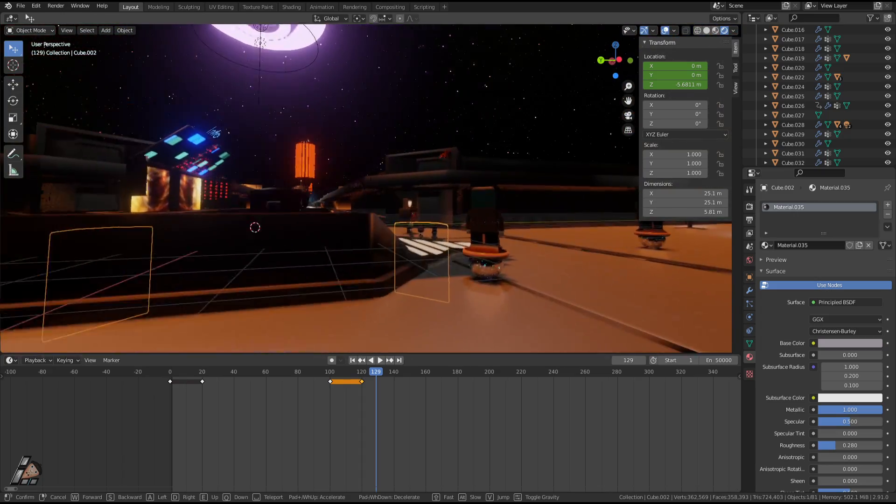
{"action": "key", "text": "w"}
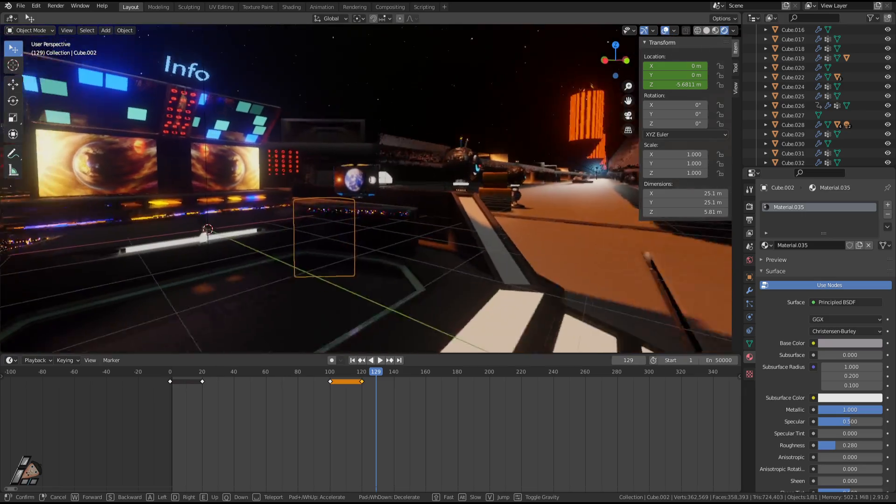
{"action": "key", "text": "w"}
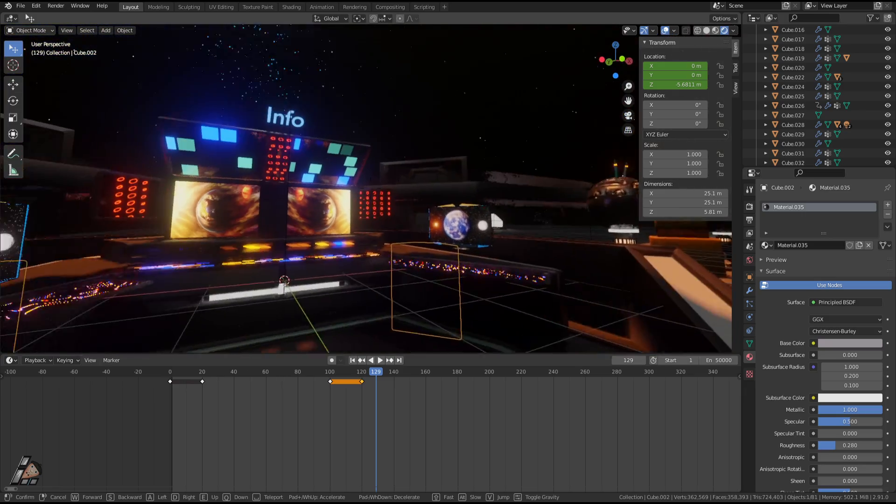
{"action": "key", "text": "w"}
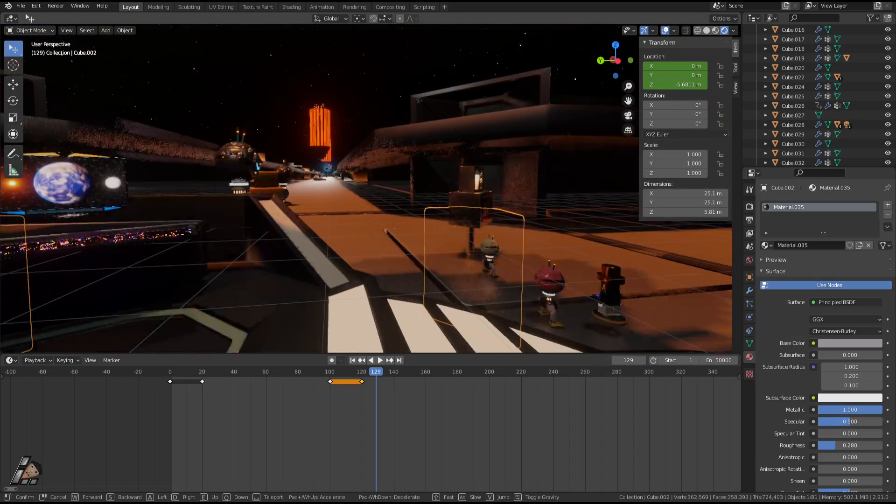
{"action": "key", "text": "w"}
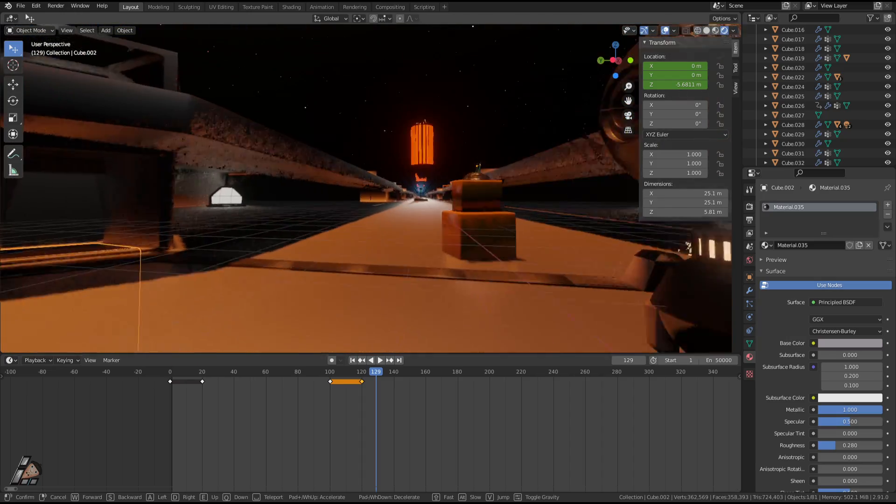
{"action": "key", "text": "w"}
{"action": "left_click", "coordinate": [371, 188]}
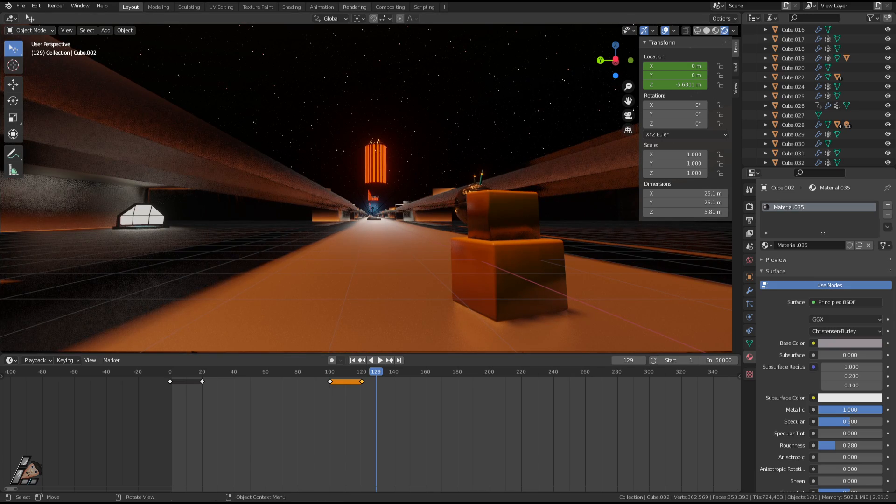
- Switch to the Shading workspace, maximize the 3D viewport and walk up to the front of the one-eyed robot beside the Info booth
{"action": "left_click", "coordinate": [293, 8]}
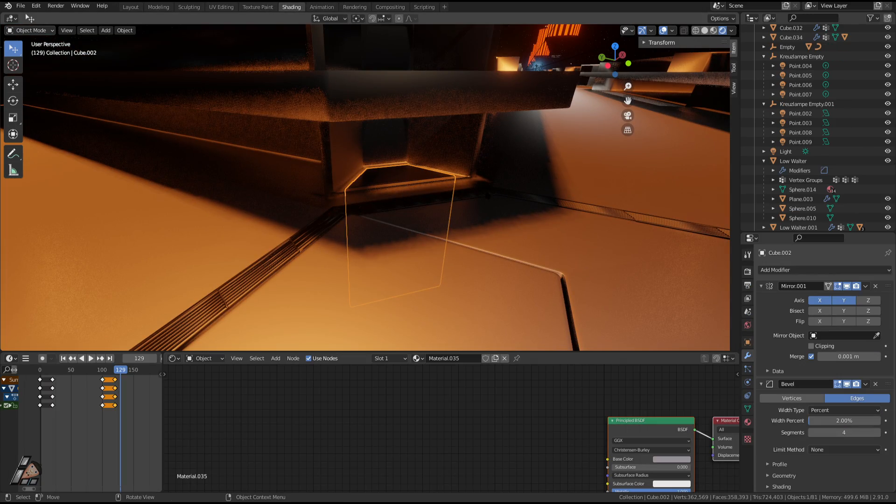
{"action": "key", "text": "ctrl+space"}
{"action": "key", "text": "shift+grave"}
{"action": "key", "text": "w"}
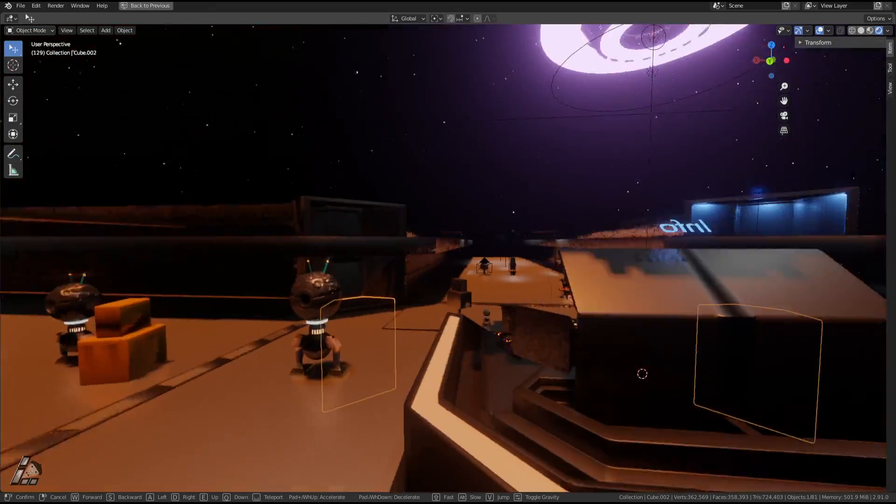
{"action": "key", "text": "a"}
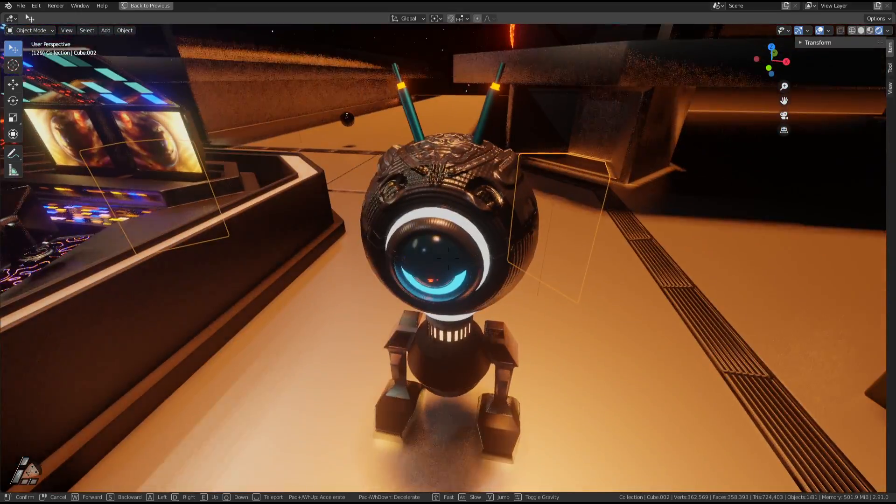
{"action": "key", "text": "w"}
{"action": "key", "text": "s"}
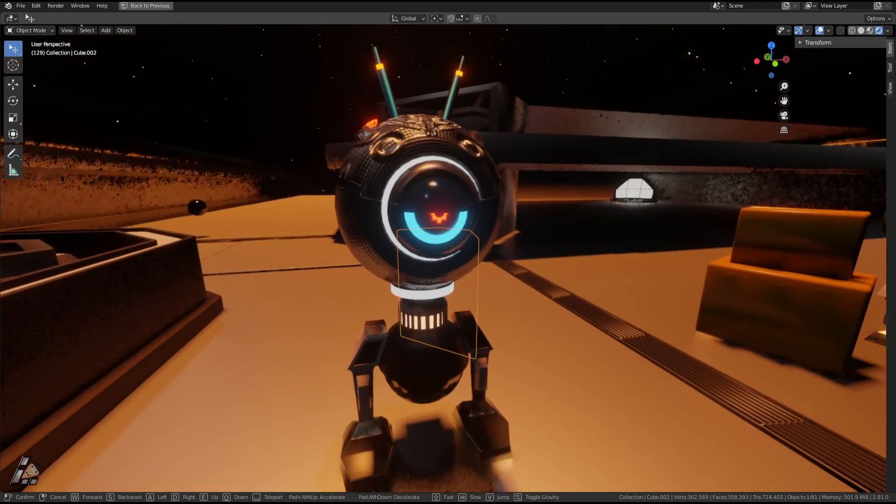
{"action": "left_click", "coordinate": [448, 252]}
- Select the one-eyed robot's upper eyelid and try rotating it about the global X axis
{"action": "left_click", "coordinate": [438, 226]}
{"action": "left_click", "coordinate": [438, 225]}
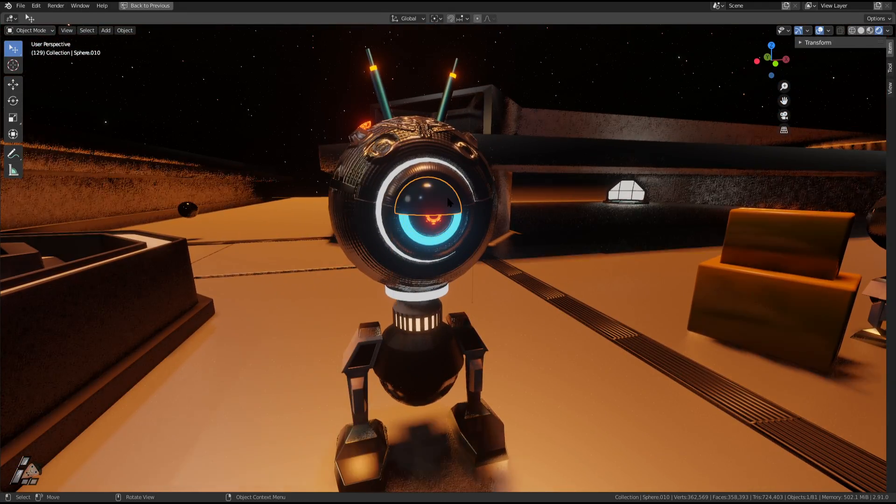
{"action": "key", "text": "r"}
{"action": "key", "text": "x"}
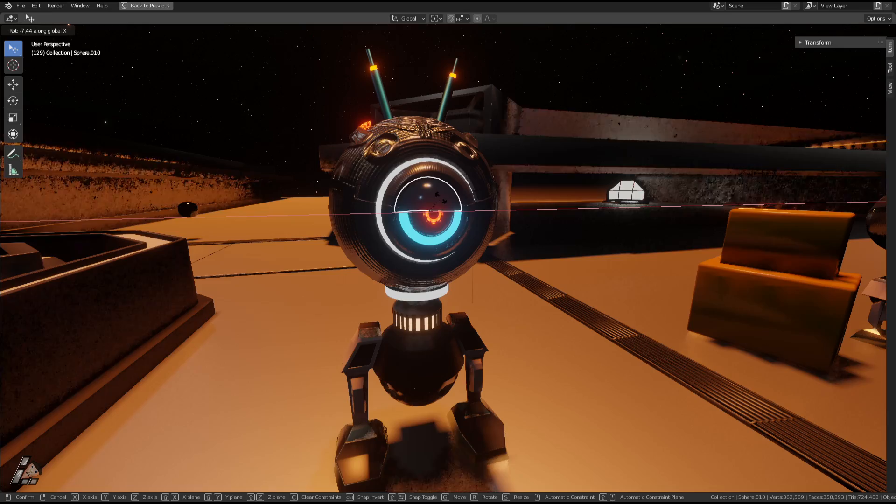
{"action": "left_click", "coordinate": [442, 192]}
- Examine the one-eyed robot from several sides and distances, along with its surroundings near the Info booth
{"action": "key", "text": "shift+grave"}
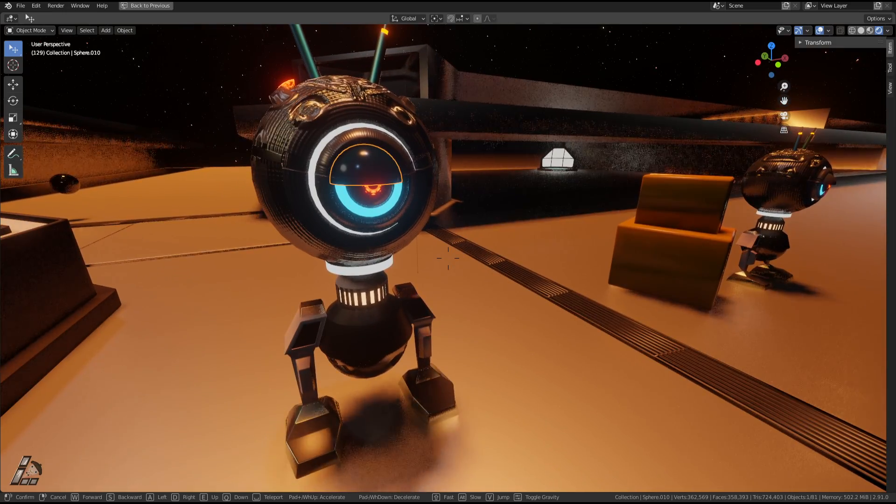
{"action": "left_click", "coordinate": [449, 260]}
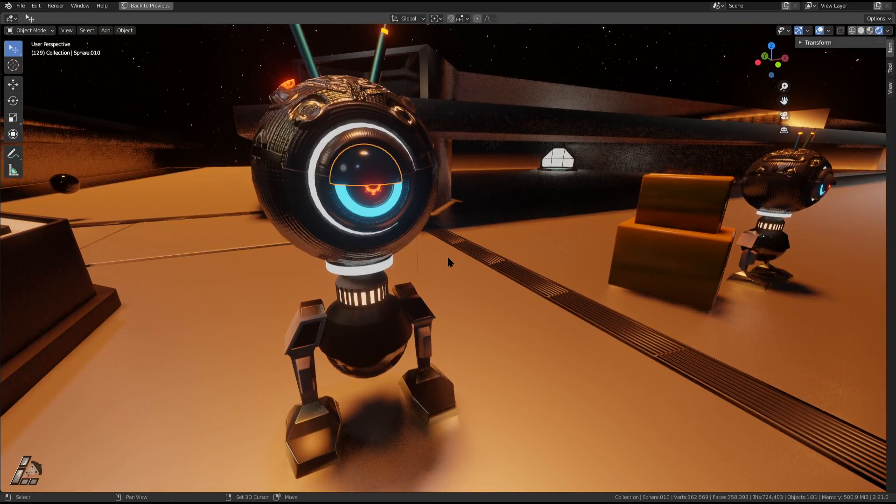
{"action": "key", "text": "shift+grave"}
{"action": "key", "text": "w"}
{"action": "key", "text": "a"}
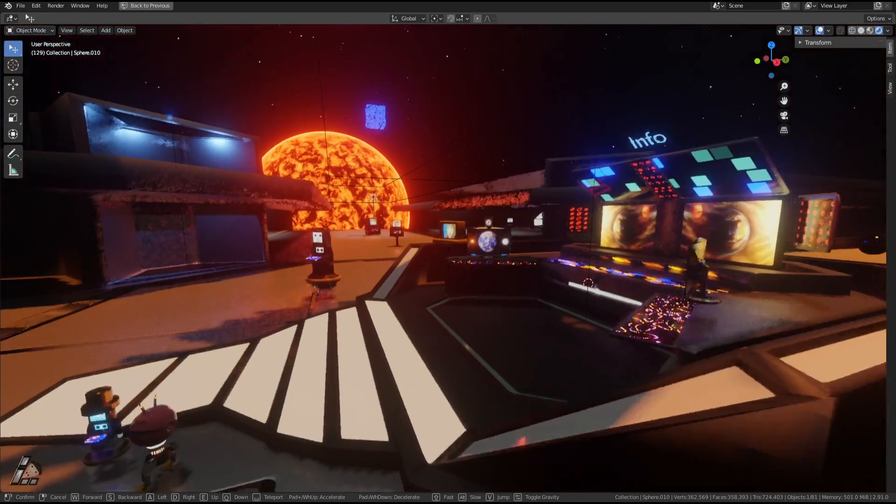
{"action": "key", "text": "w"}
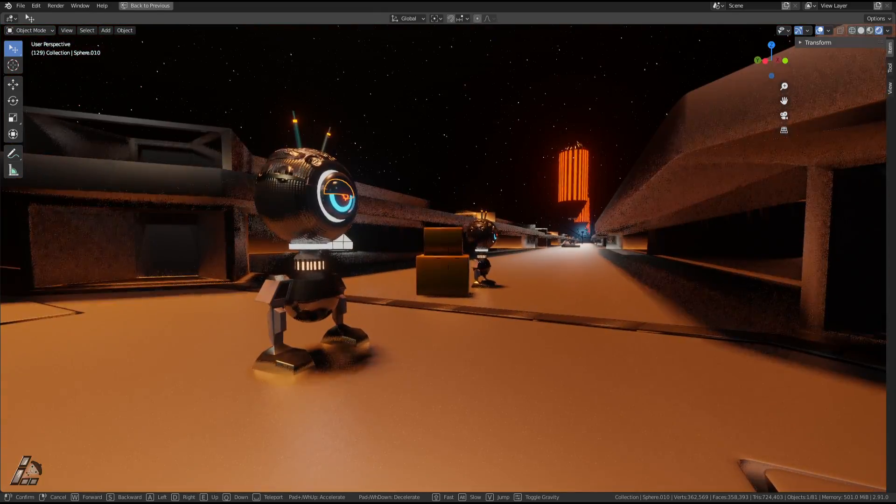
{"action": "key", "text": "s"}
{"action": "key", "text": "w"}
{"action": "key", "text": "s"}
{"action": "key", "text": "s"}
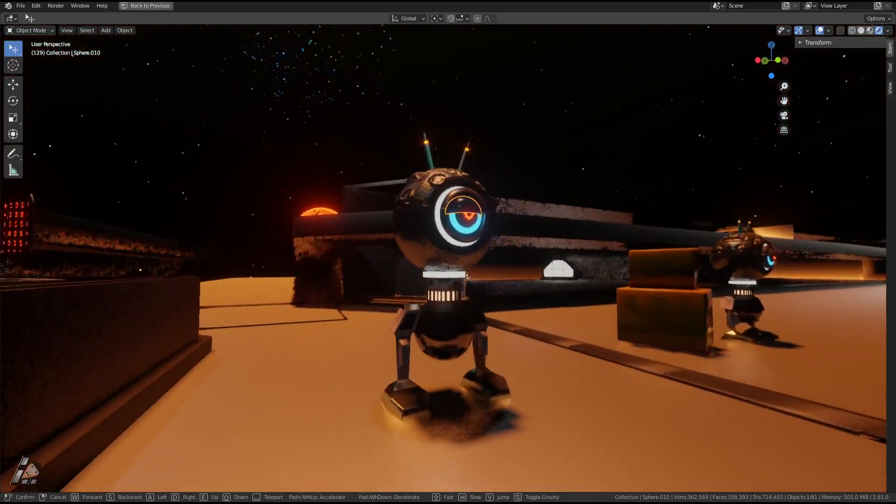
{"action": "key", "text": "w"}
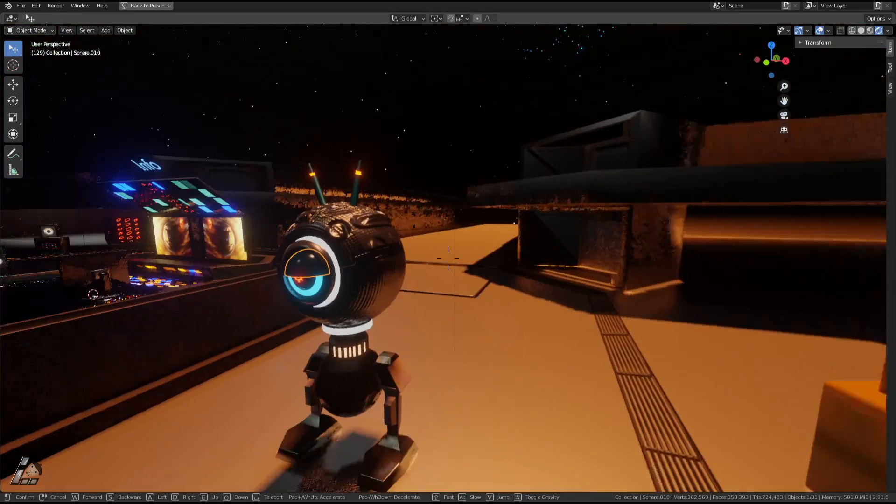
- Walk away from the one-eyed robot down the long street and examine its repeating building modules and side street
{"action": "key", "text": "s"}
{"action": "key", "text": "w"}
{"action": "key", "text": "w"}
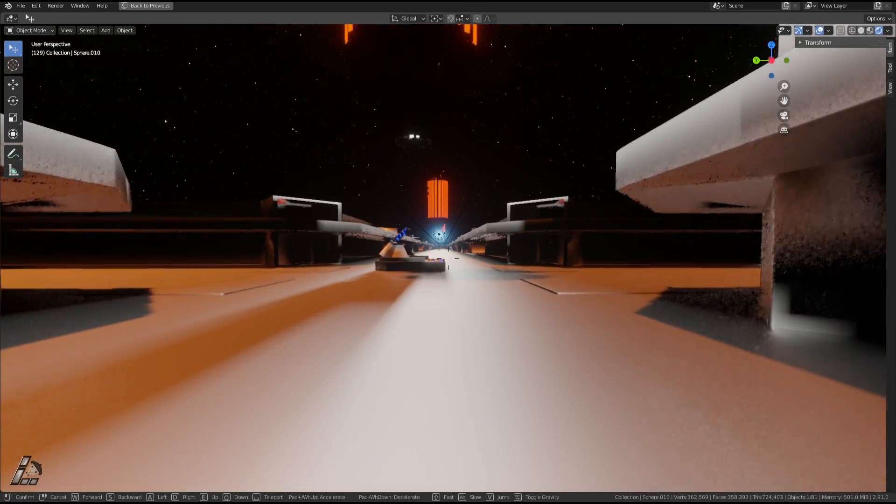
{"action": "key", "text": "w"}
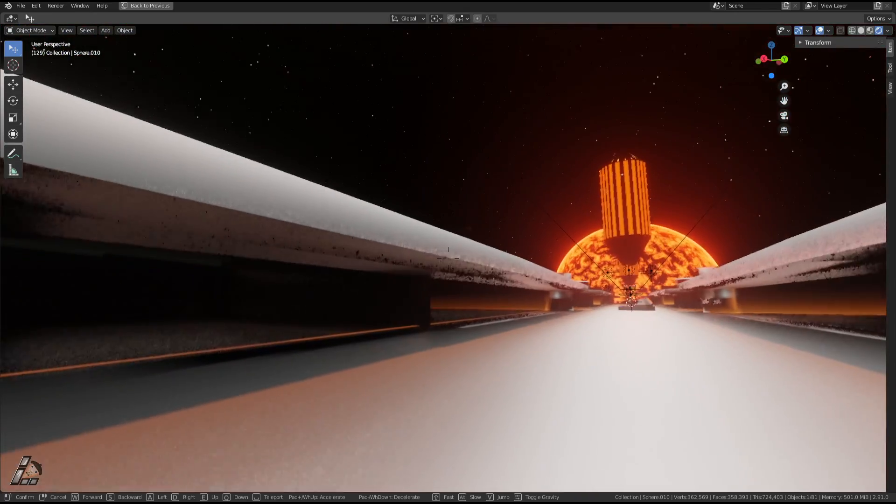
{"action": "key", "text": "w"}
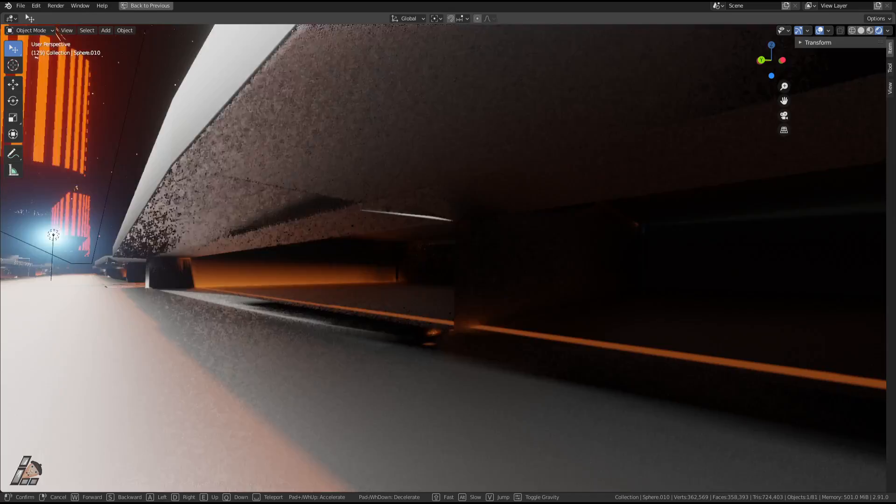
{"action": "key", "text": "w"}
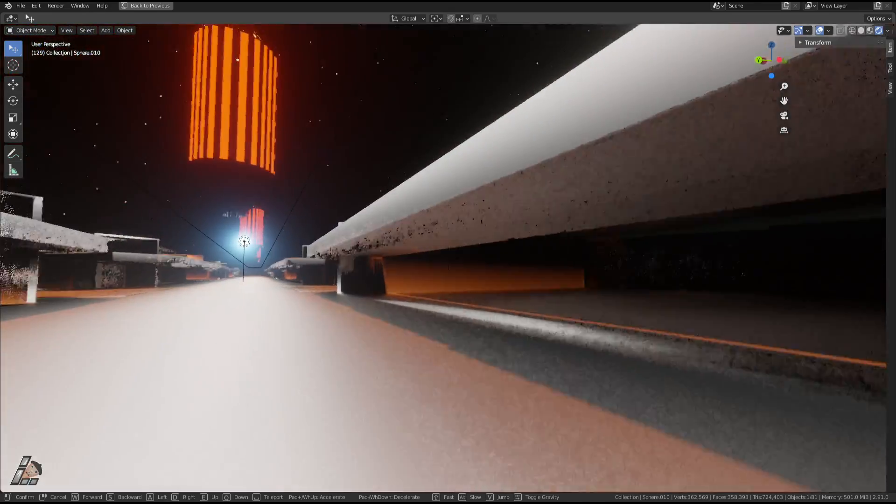
{"action": "key", "text": "w"}
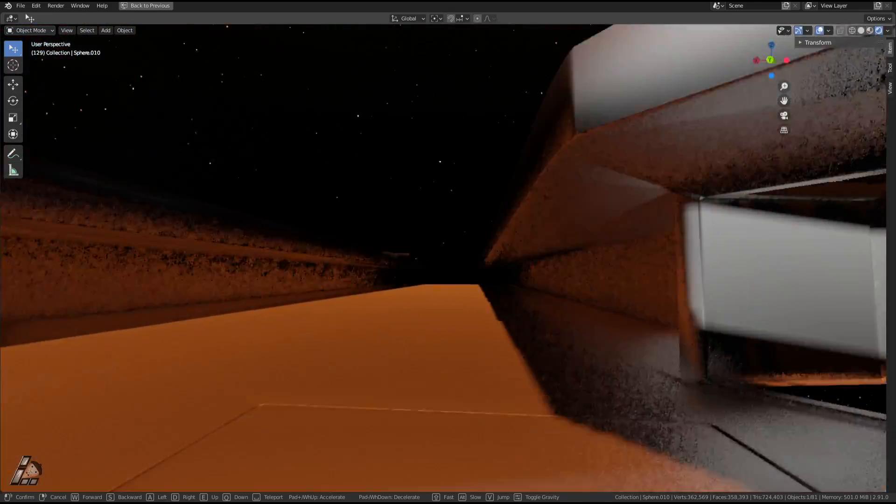
{"action": "key", "text": "w"}
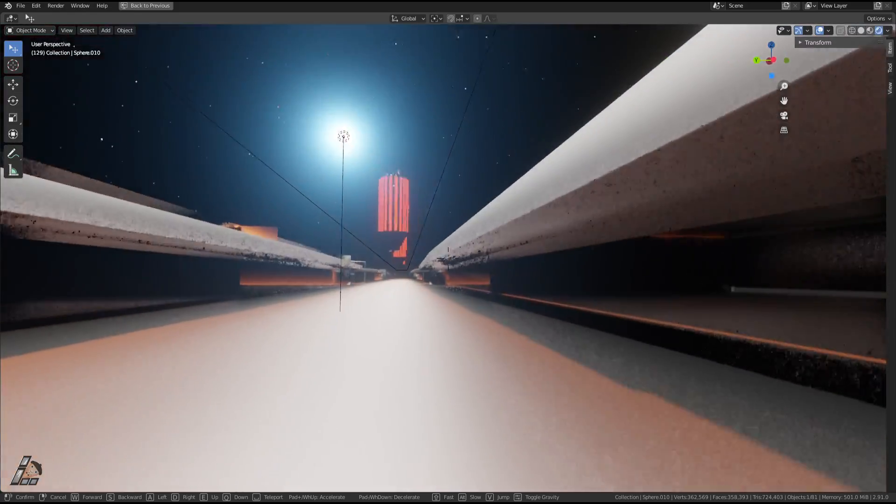
{"action": "key", "text": "w"}
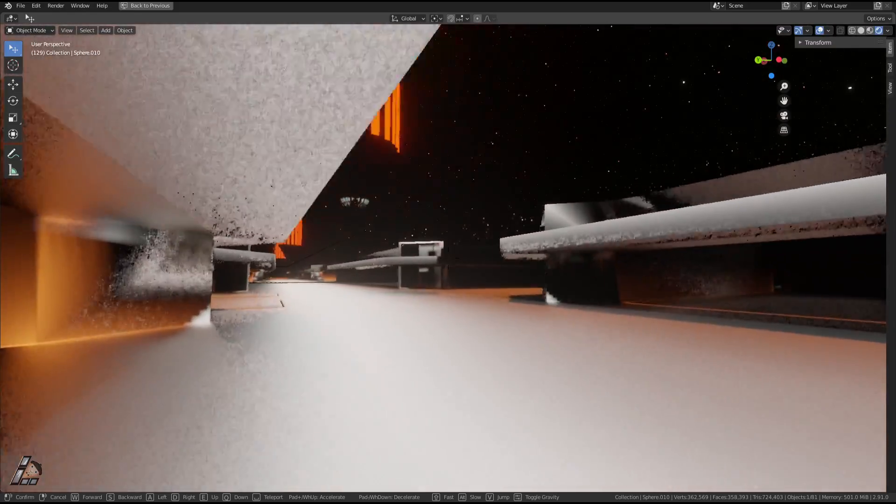
- Follow the street towards the fiery sun and striped orange tower to the robots at the plaza entrance
{"action": "key", "text": "w"}
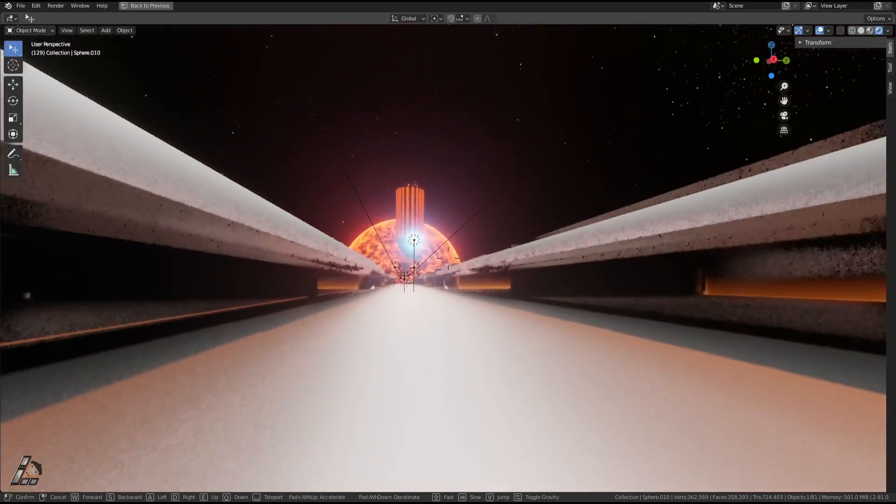
{"action": "key", "text": "w"}
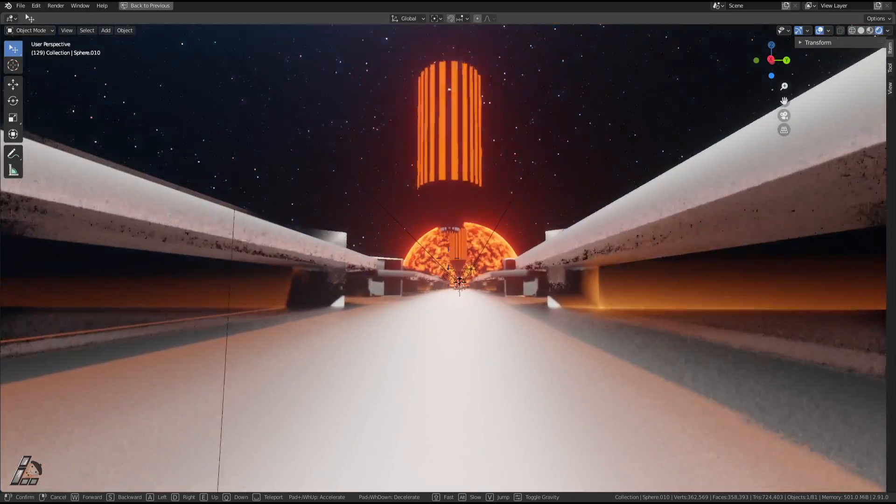
{"action": "key", "text": "w"}
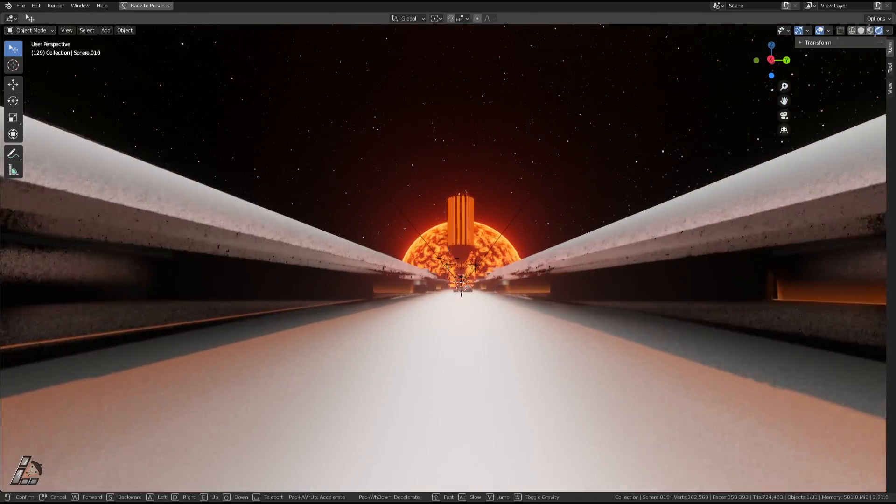
{"action": "key", "text": "w"}
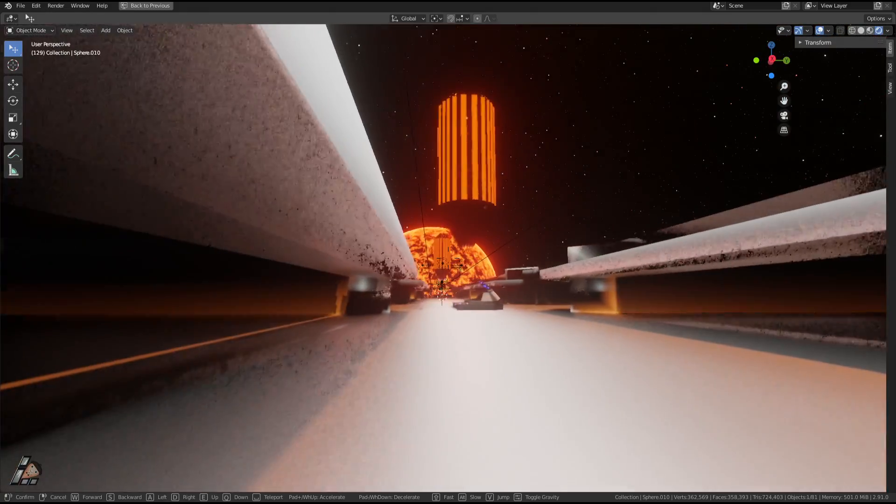
{"action": "key", "text": "w"}
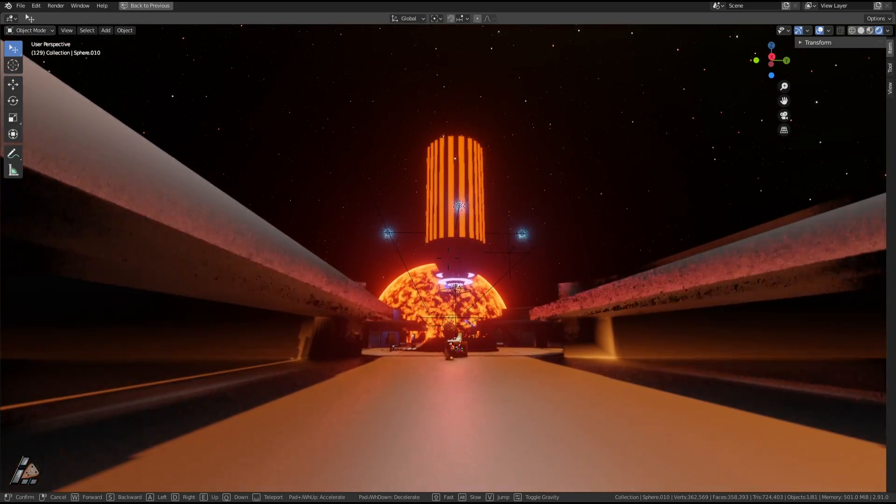
{"action": "key", "text": "w"}
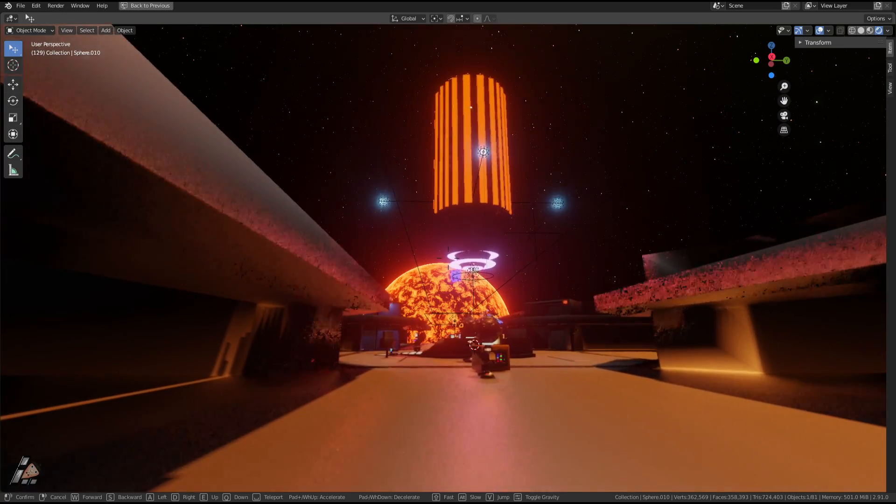
{"action": "key", "text": "w"}
{"action": "key", "text": "w"}
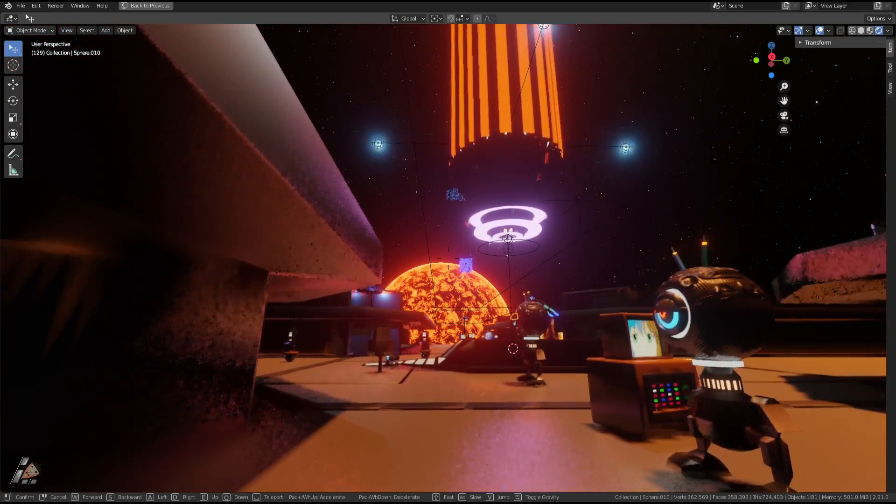
- Tour the plaza past the hovering robots and Info booth, continuing past the one-eyed robot into the long street
{"action": "key", "text": "w"}
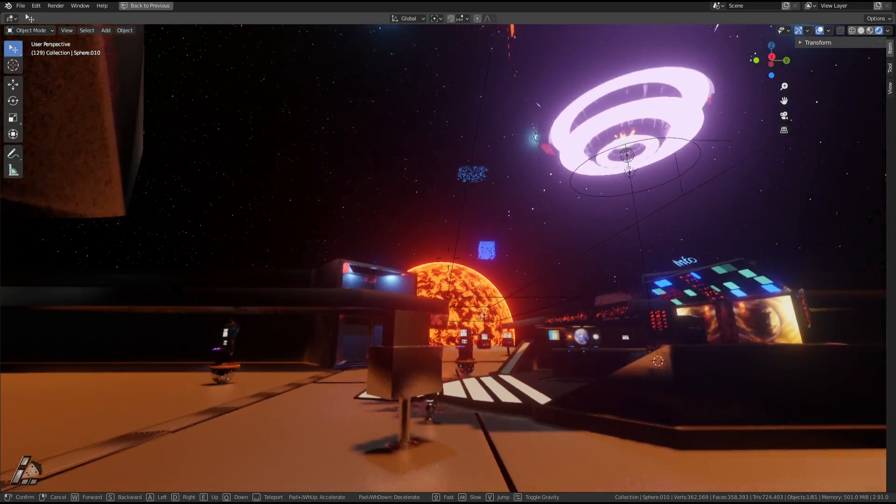
{"action": "key", "text": "w"}
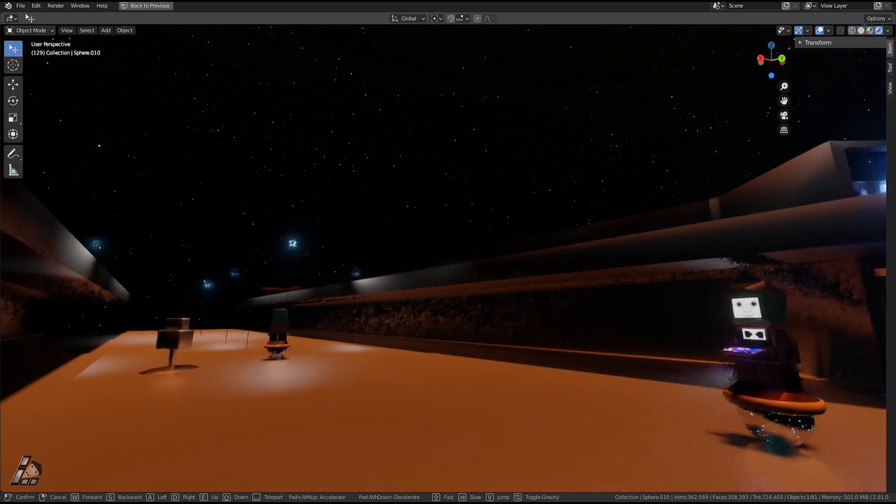
{"action": "key", "text": "w"}
{"action": "key", "text": "s"}
{"action": "key", "text": "w"}
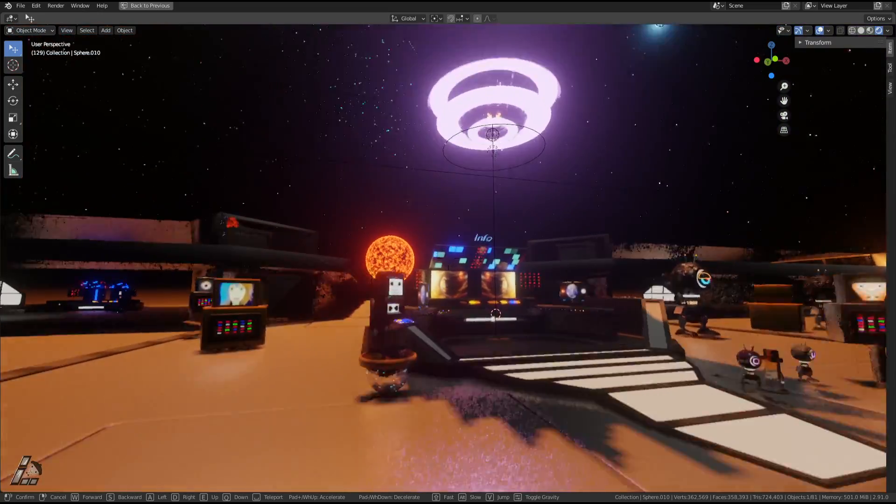
{"action": "key", "text": "w"}
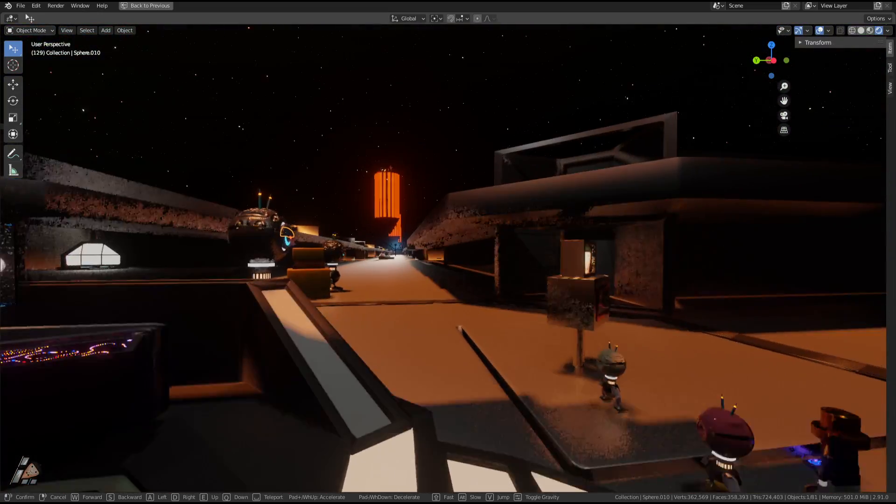
{"action": "key", "text": "w"}
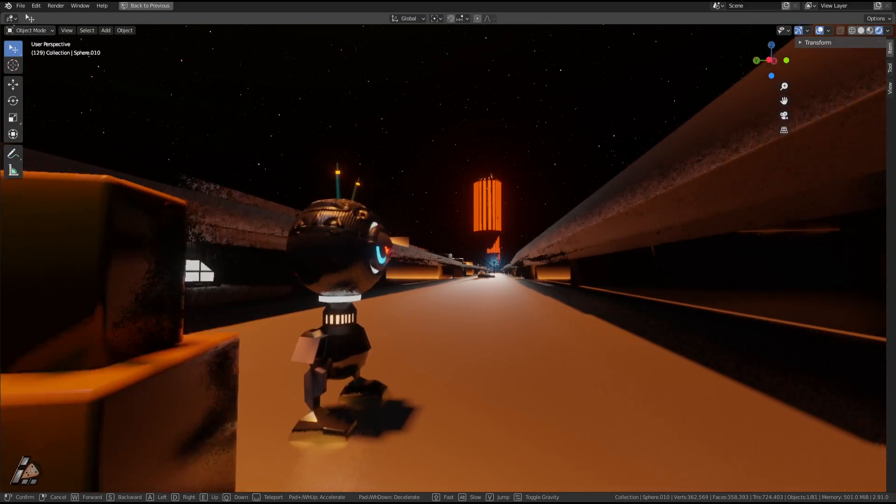
{"action": "key", "text": "w"}
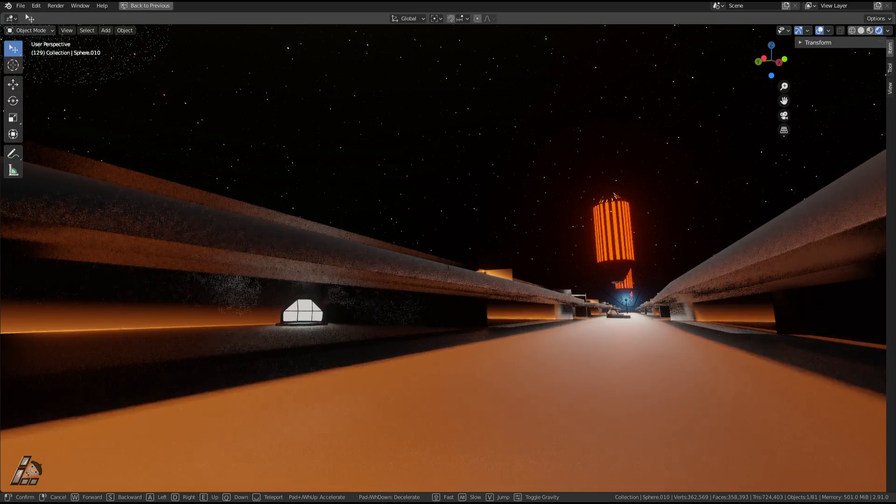
- Walk through the plaza entrance again and inspect the hovering robots, side street and area facing the Info booth
{"action": "key", "text": "s"}
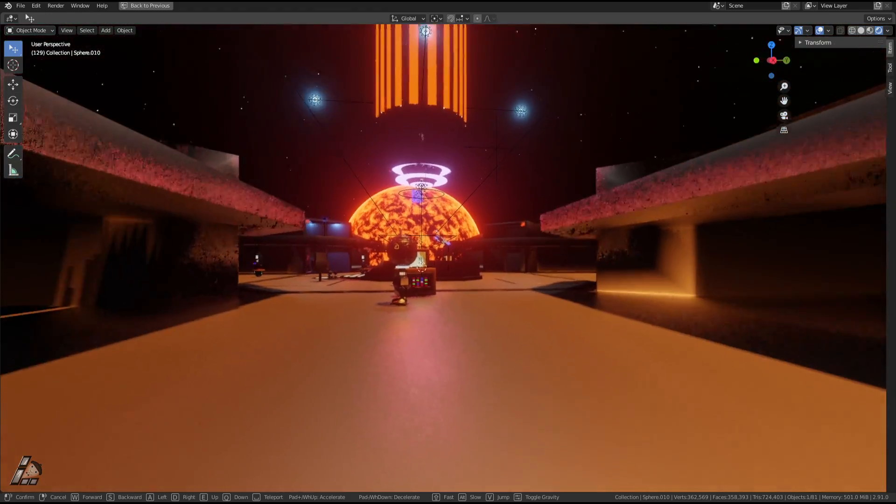
{"action": "key", "text": "w"}
{"action": "key", "text": "w"}
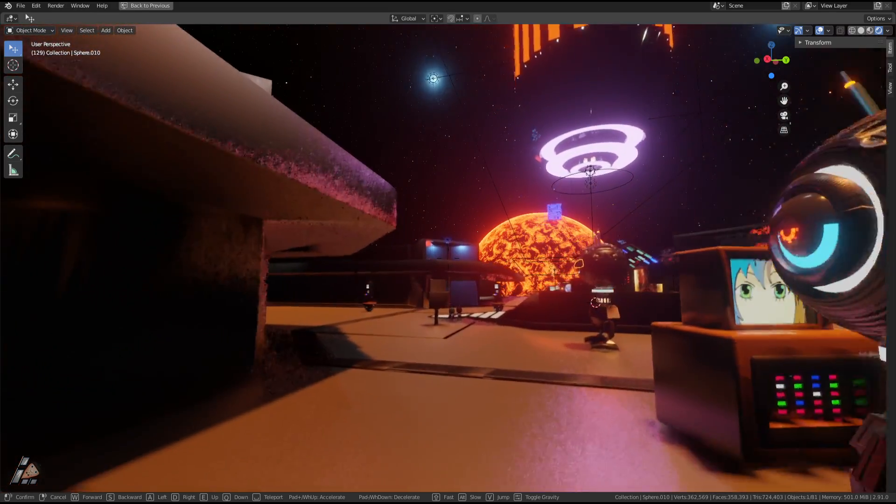
{"action": "key", "text": "w"}
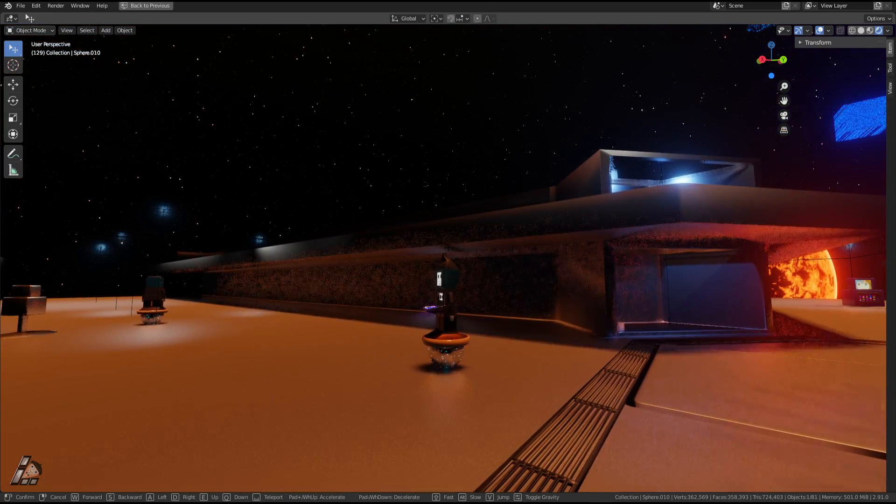
{"action": "key", "text": "w"}
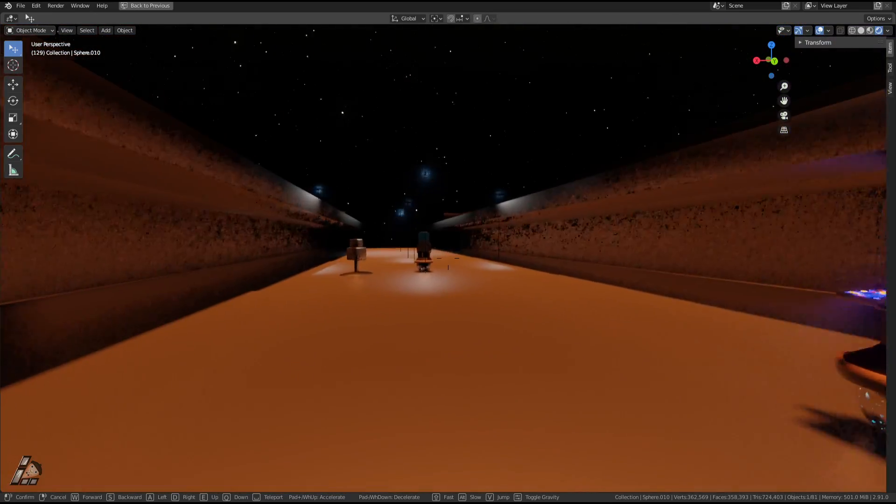
{"action": "key", "text": "w"}
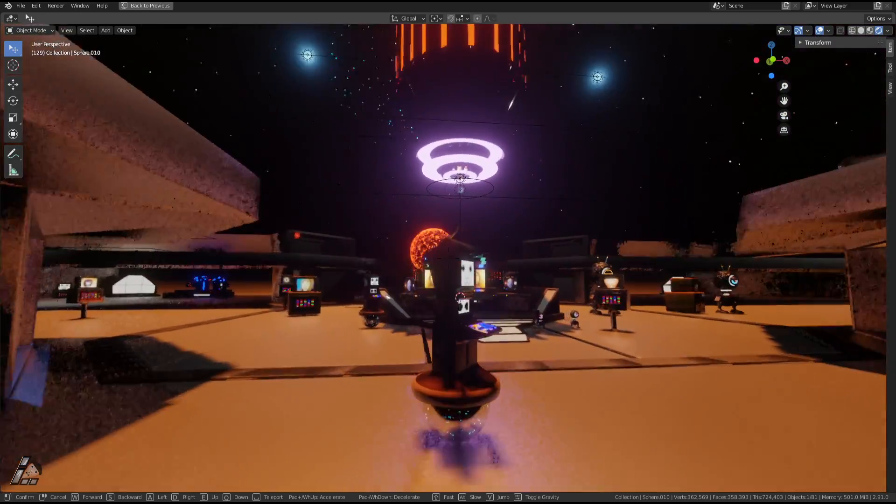
{"action": "key", "text": "w"}
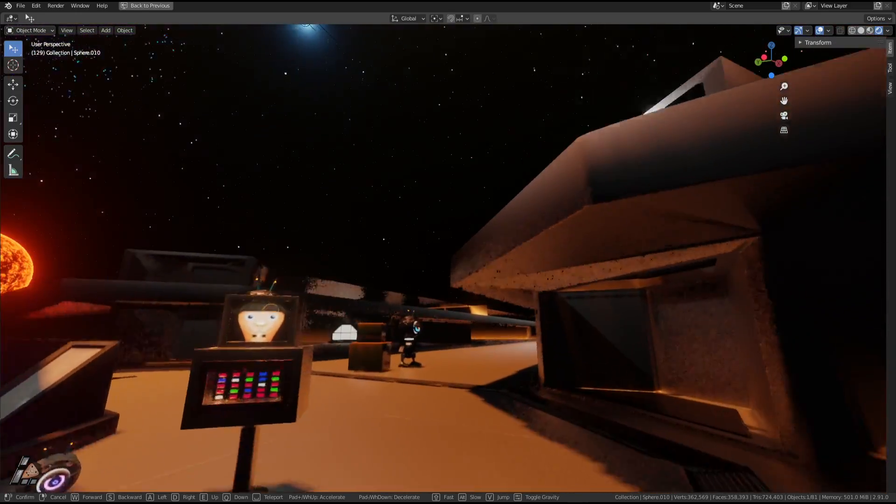
- Walk along the street past the lit control console and examine the repeated buildings at the crossroads beyond it
{"action": "key", "text": "w"}
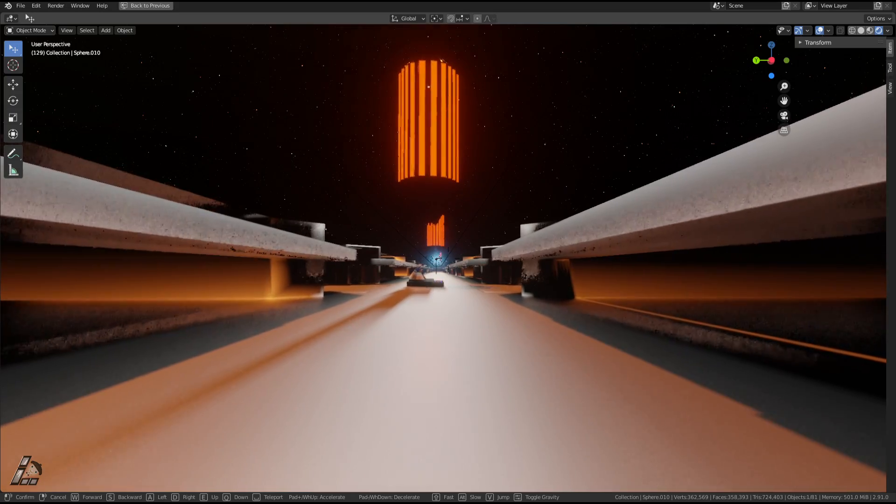
{"action": "key", "text": "w"}
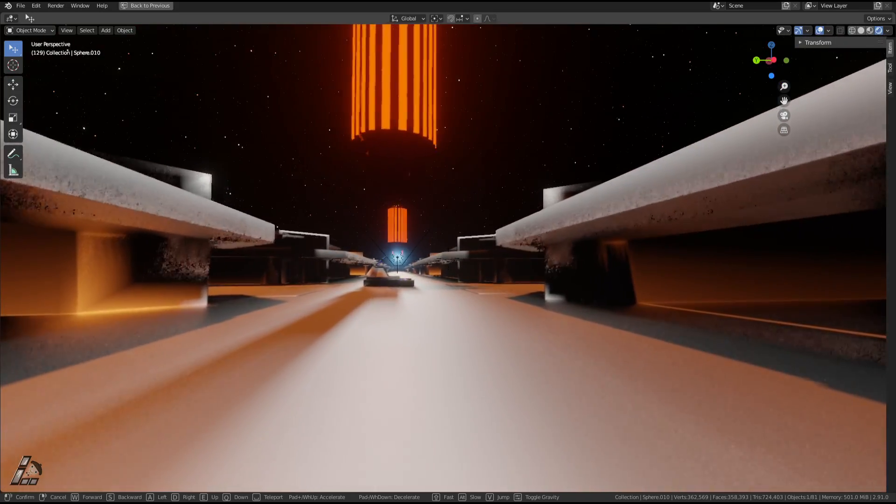
{"action": "key", "text": "w"}
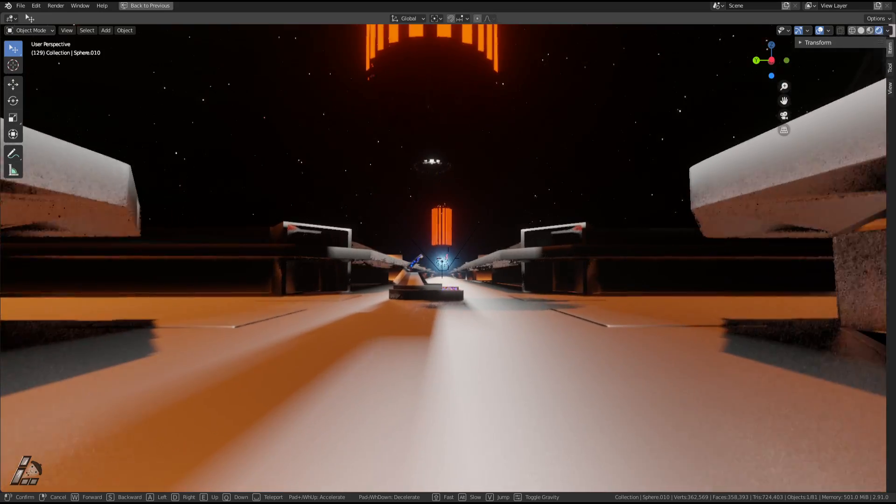
{"action": "key", "text": "w"}
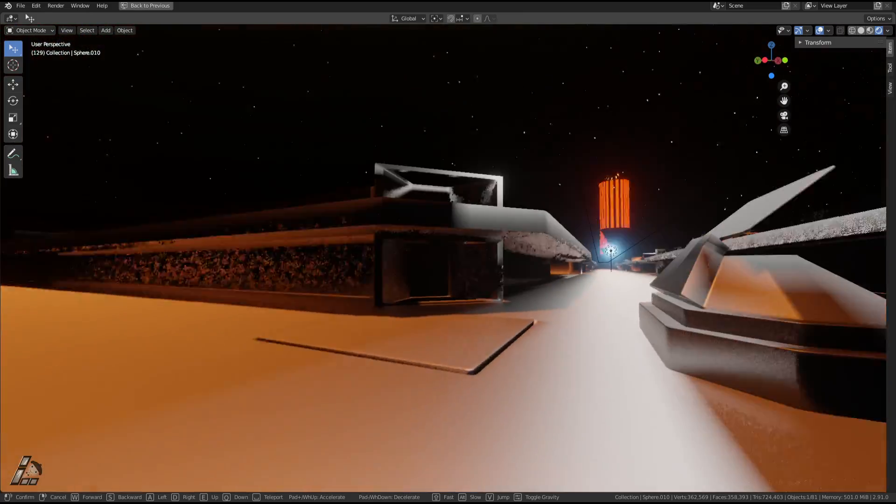
{"action": "key", "text": "w"}
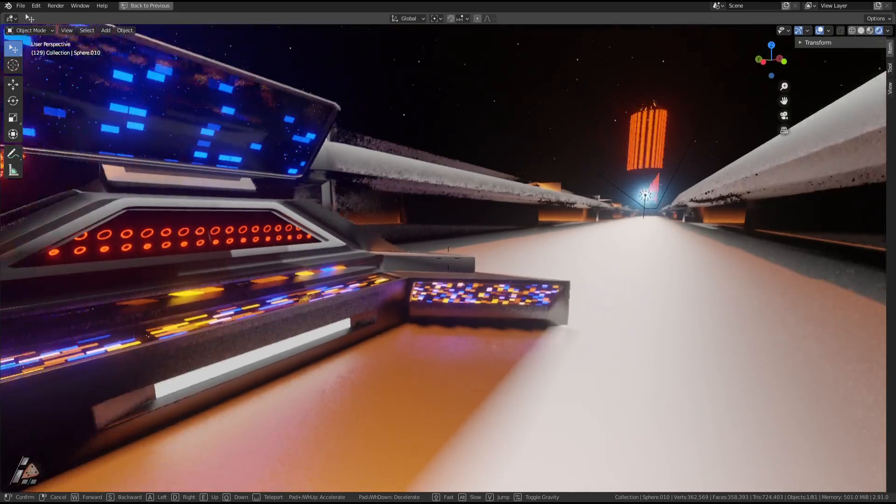
{"action": "key", "text": "w"}
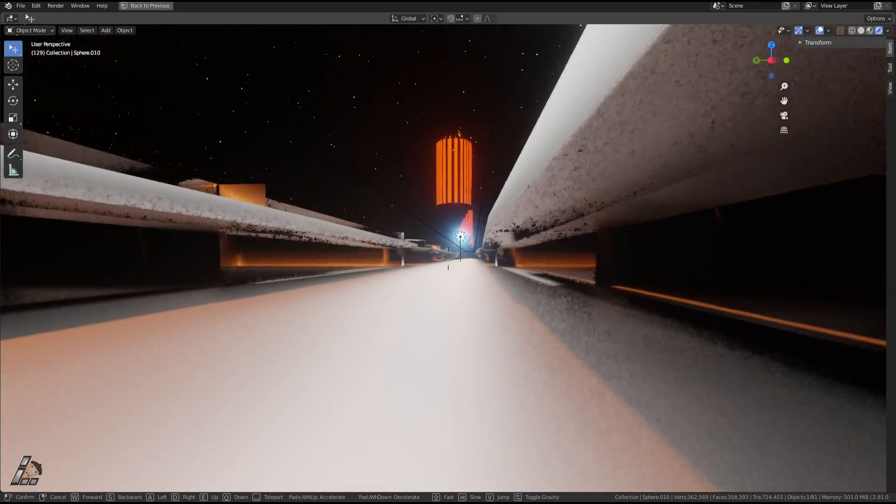
{"action": "key", "text": "w"}
{"action": "key", "text": "w"}
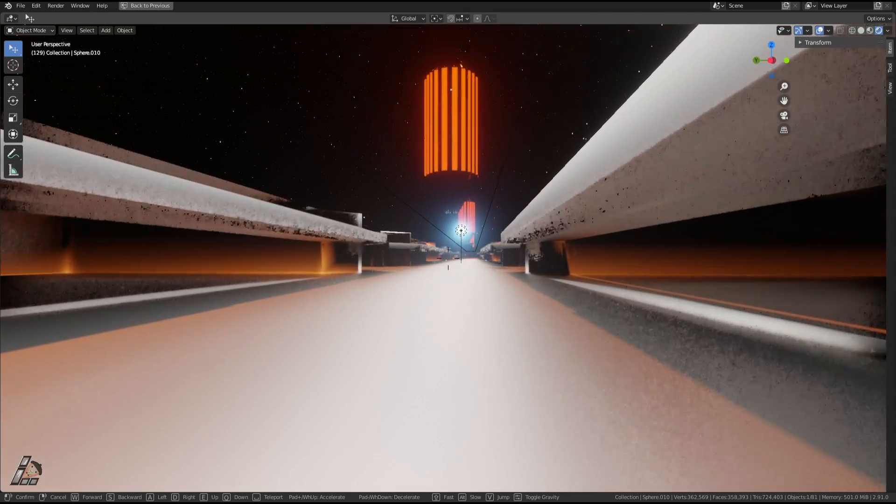
{"action": "key", "text": "w"}
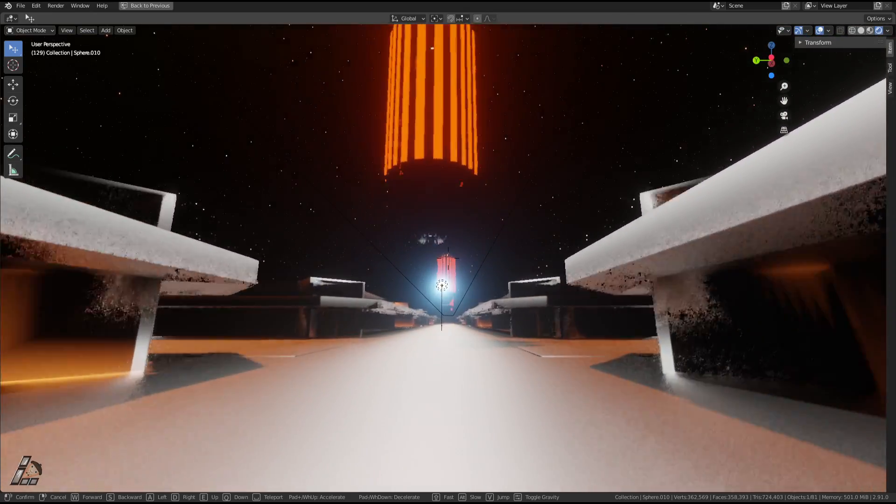
{"action": "key", "text": "w"}
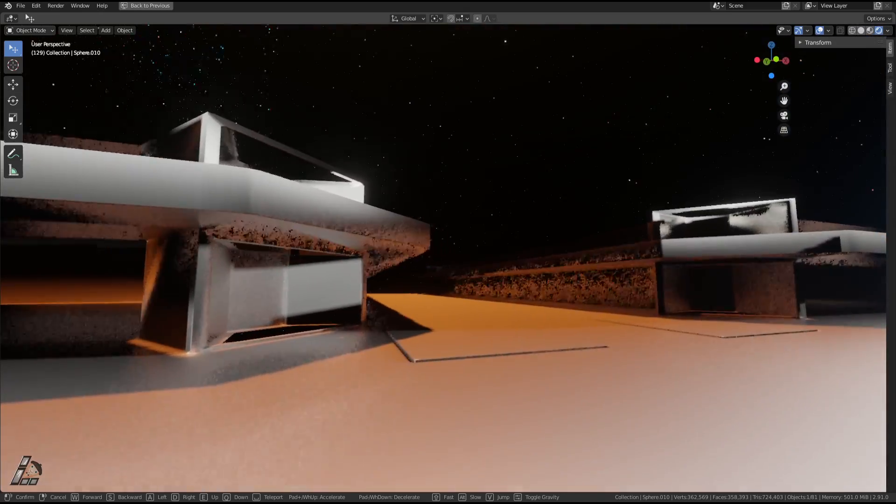
- Walk the side street to the platform edge facing the fiery sun, and return past the crossroads along the street towards the striped orange tower
{"action": "key", "text": "w"}
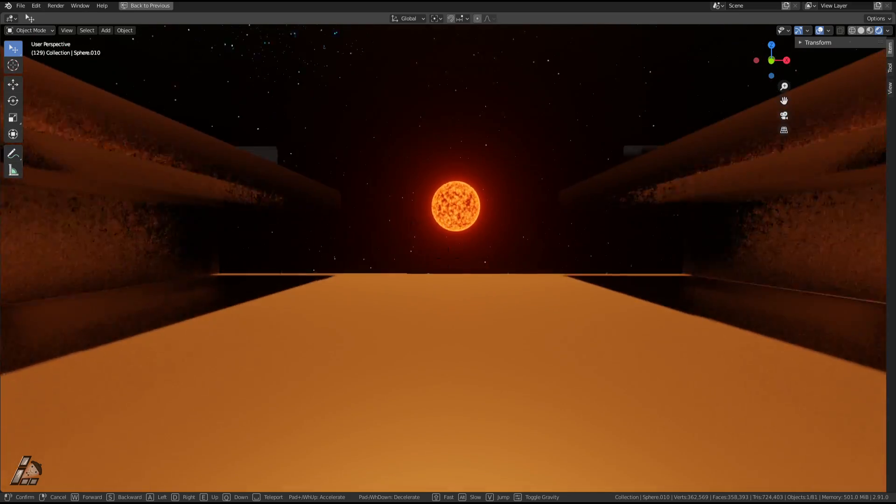
{"action": "key", "text": "w"}
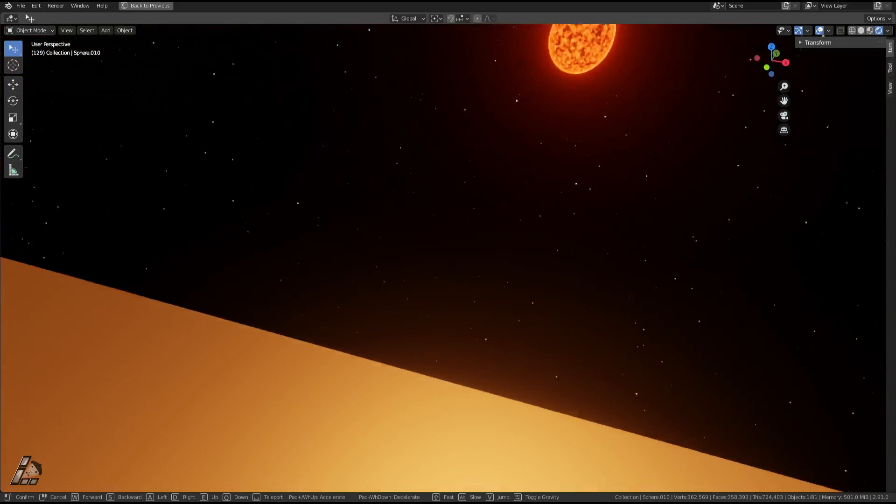
{"action": "key", "text": "w"}
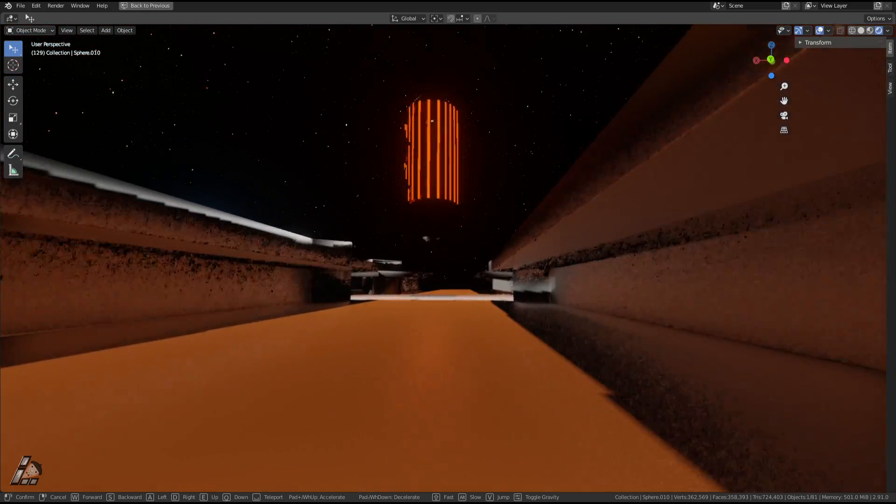
{"action": "key", "text": "w"}
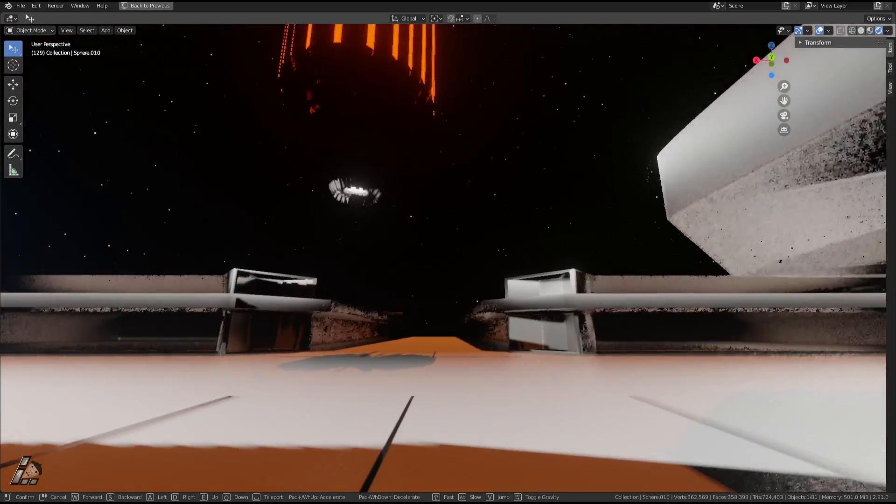
{"action": "key", "text": "d"}
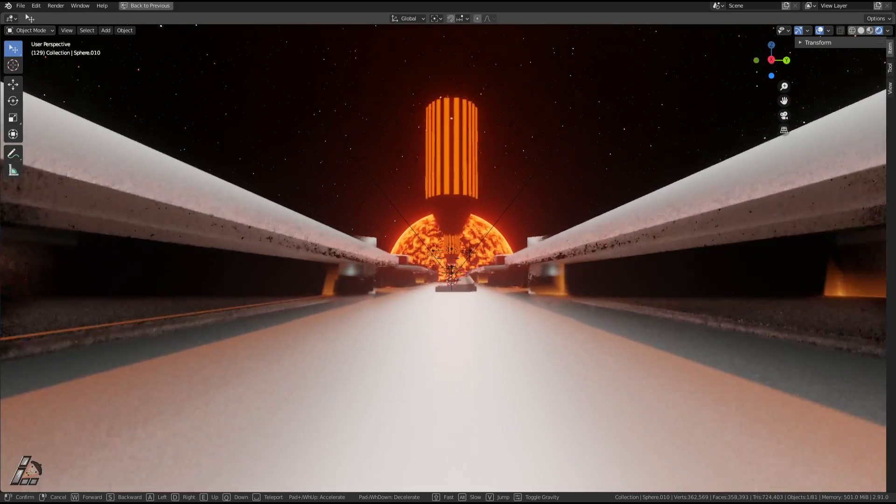
{"action": "key", "text": "w"}
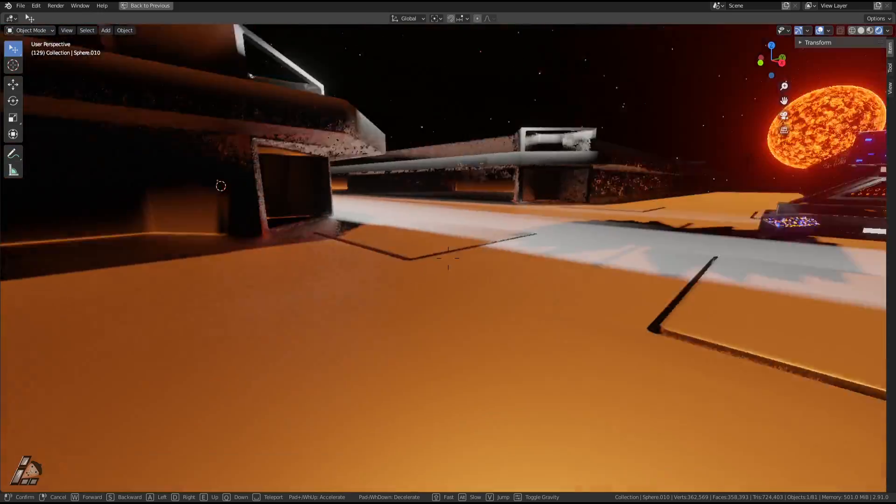
- Walk through the rendered space station's streets to the central plaza, examining the buildings, sun and robots
{"action": "key", "text": "s"}
{"action": "key", "text": "w"}
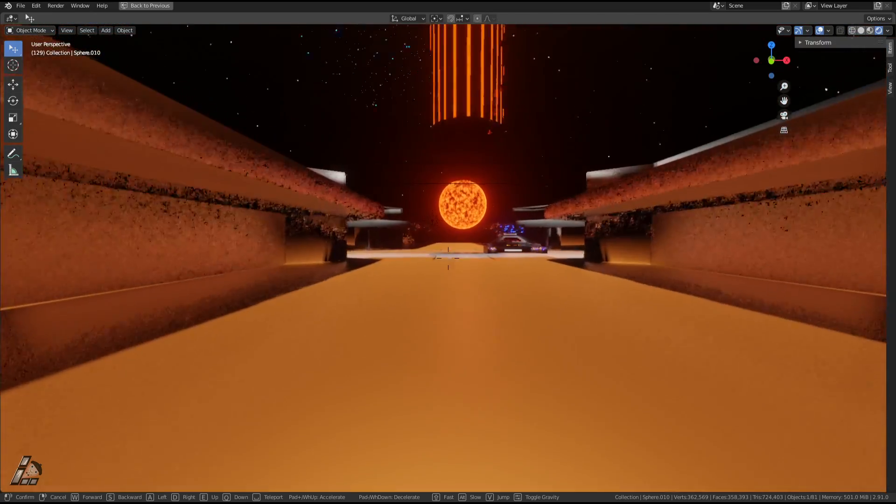
{"action": "key", "text": "w"}
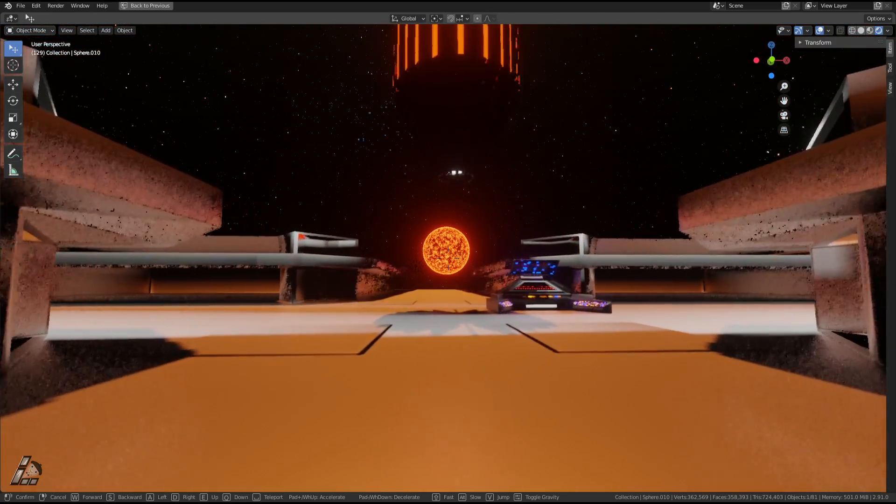
{"action": "key", "text": "w"}
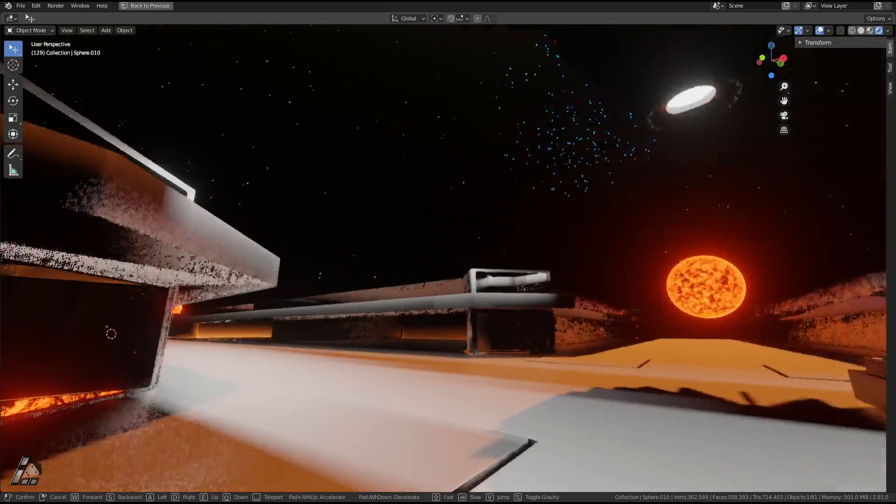
{"action": "key", "text": "w"}
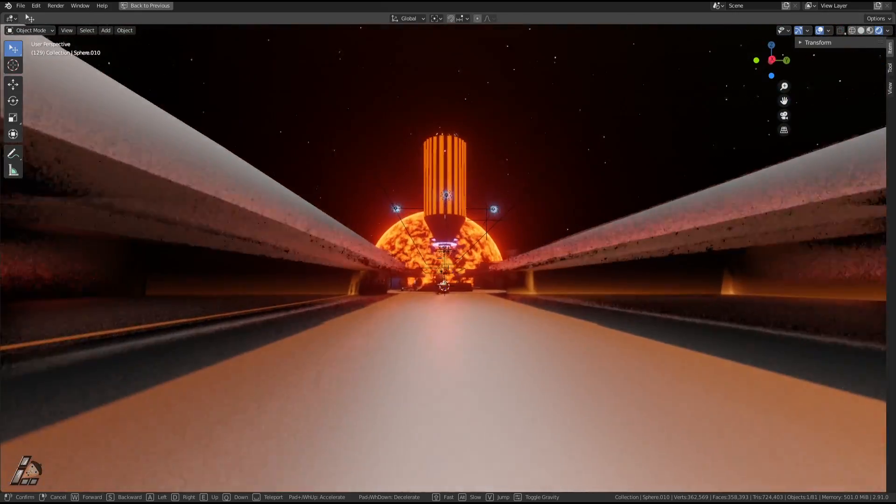
{"action": "key", "text": "w"}
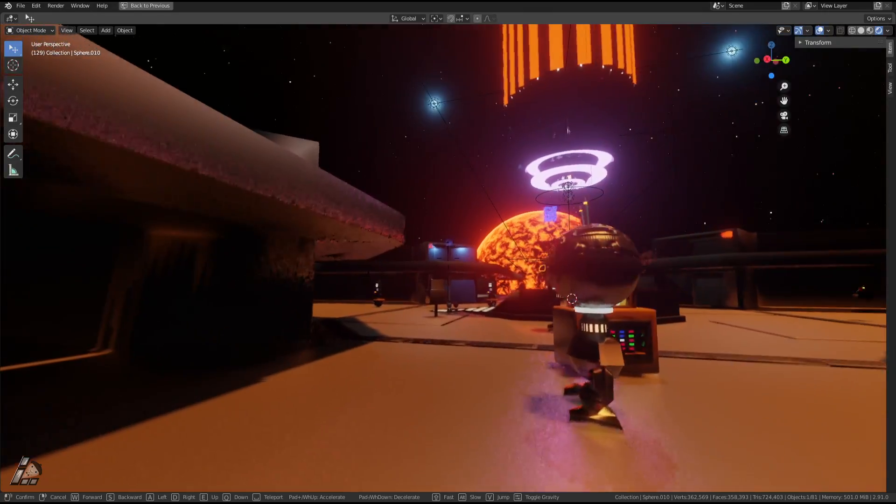
{"action": "key", "text": "w"}
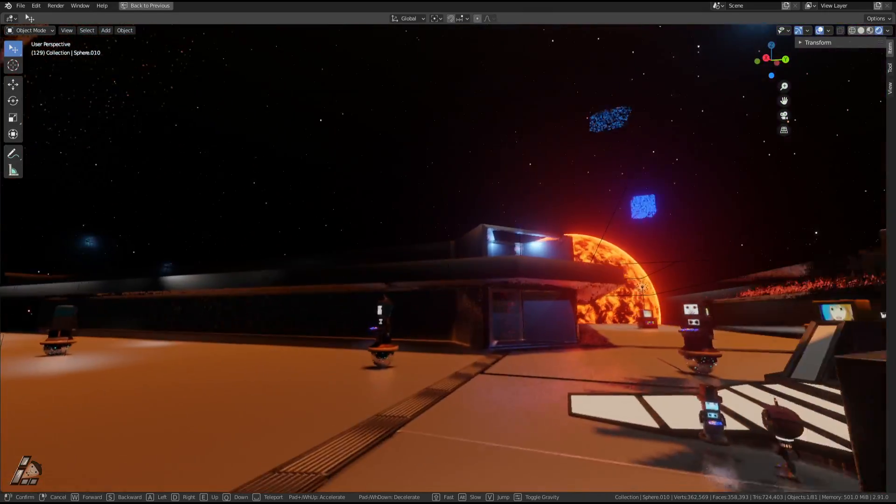
{"action": "key", "text": "s"}
{"action": "key", "text": "a"}
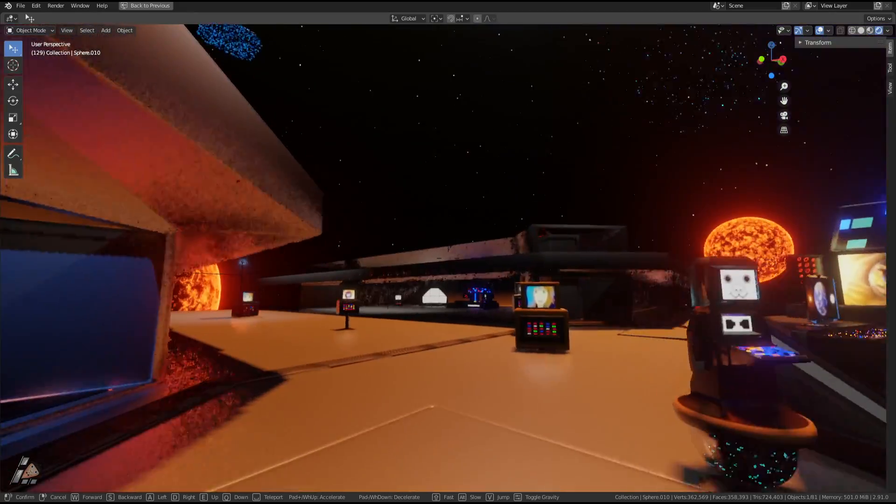
- Inspect the covered hall with the blue-lit console and dome window, and walk out towards the blue screen-faced robot
{"action": "key", "text": "w"}
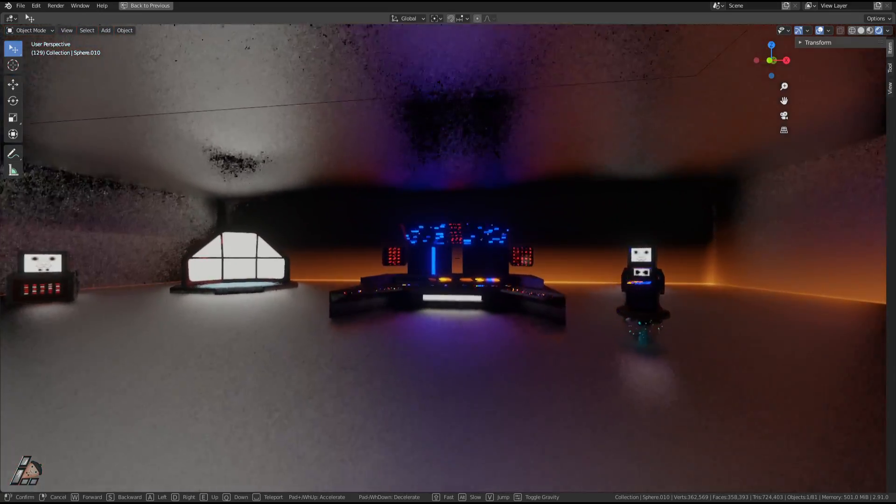
{"action": "key", "text": "w"}
{"action": "key", "text": "w"}
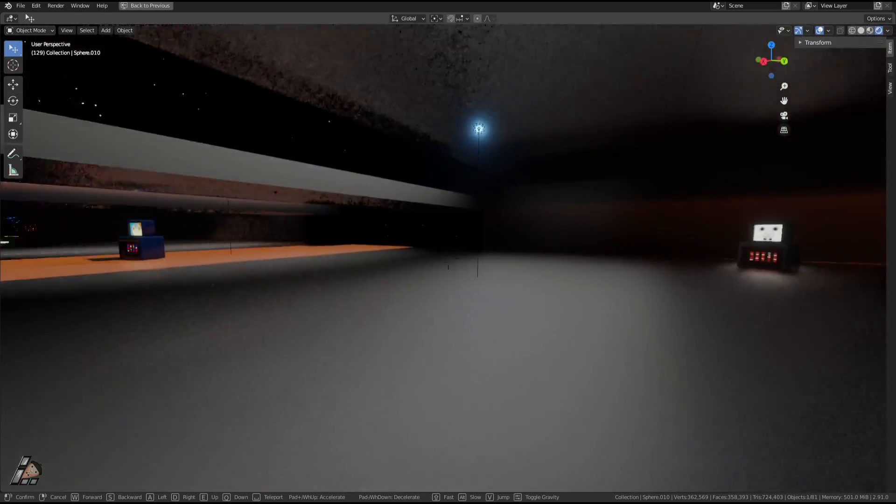
{"action": "key", "text": "w"}
{"action": "key", "text": "w"}
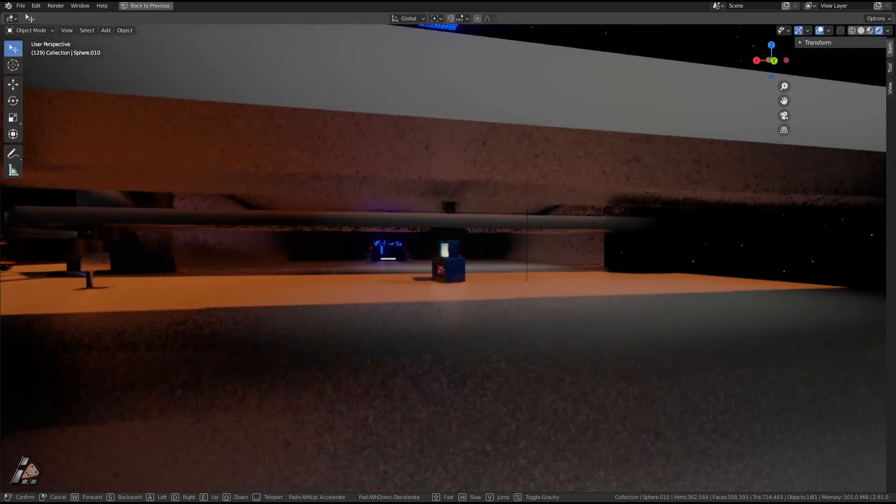
{"action": "key", "text": "w"}
{"action": "key", "text": "w"}
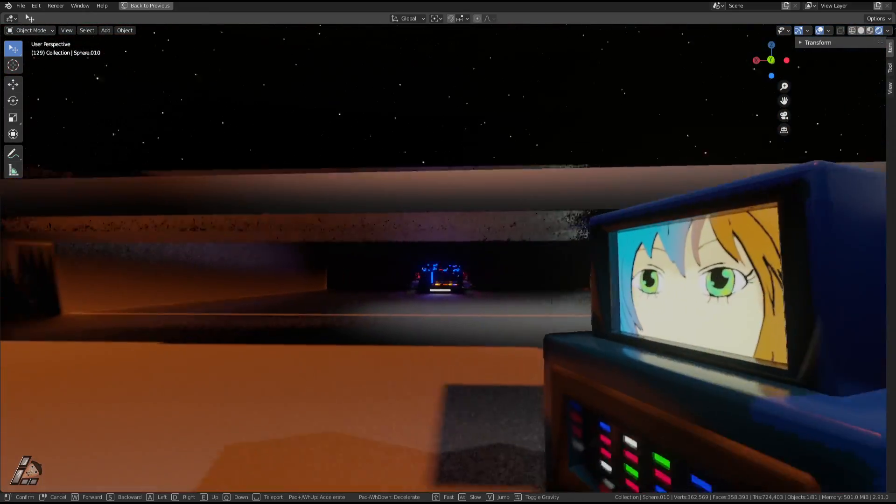
- Examine the blue anime-faced robot up close and walk through the opposite hall past its glowing console
{"action": "key", "text": "w"}
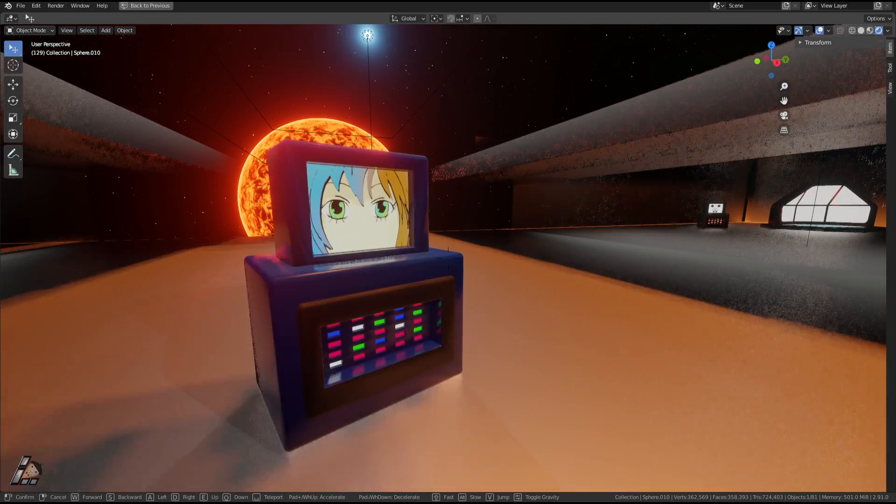
{"action": "key", "text": "w"}
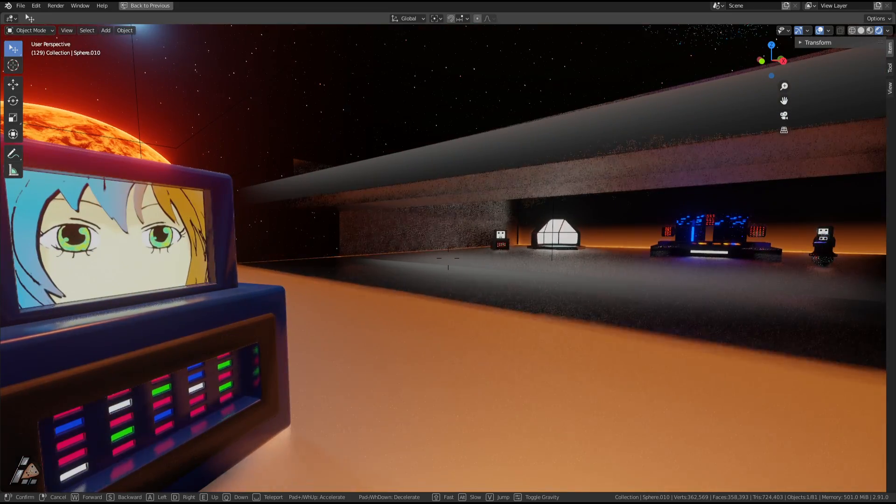
{"action": "key", "text": "w"}
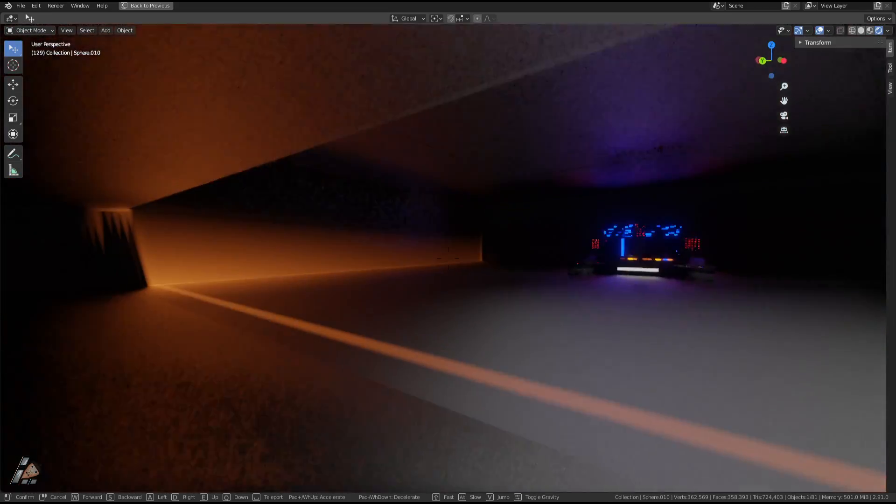
{"action": "key", "text": "w"}
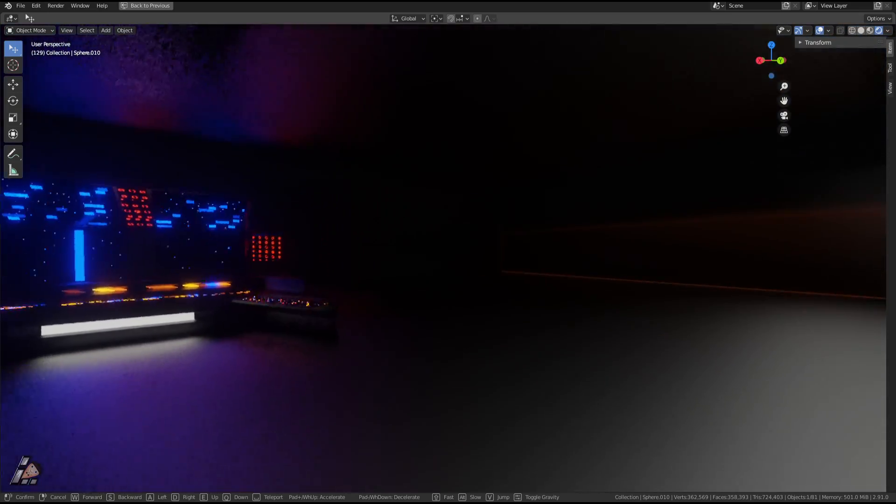
{"action": "key", "text": "w"}
{"action": "key", "text": "s"}
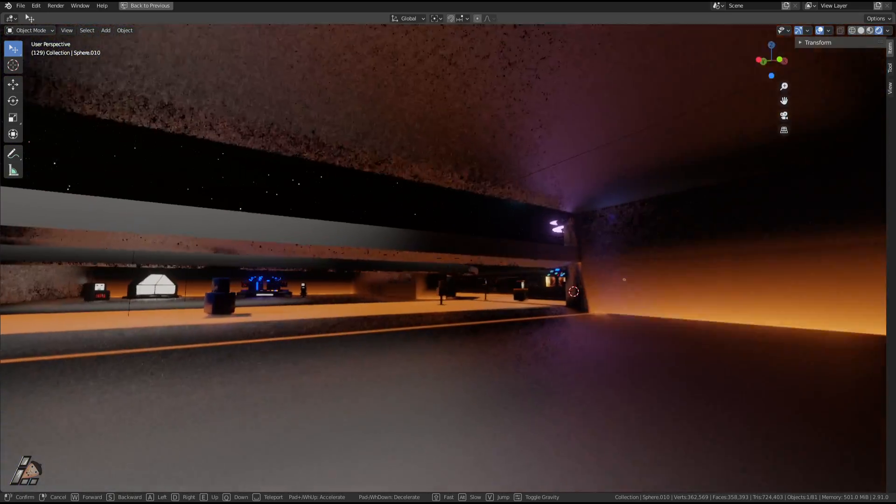
{"action": "key", "text": "w"}
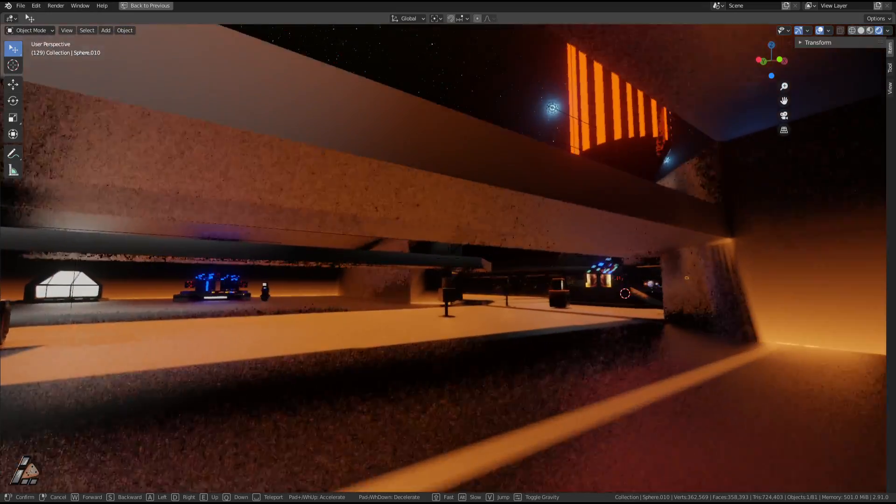
{"action": "key", "text": "w"}
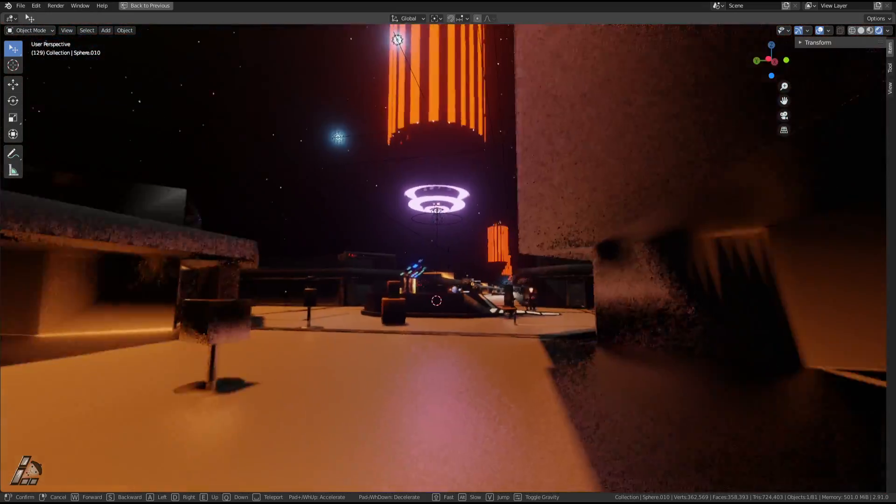
- Walk along the orange walkway past the screen robot to its open end and view the burning sun
{"action": "key", "text": "a"}
{"action": "key", "text": "w"}
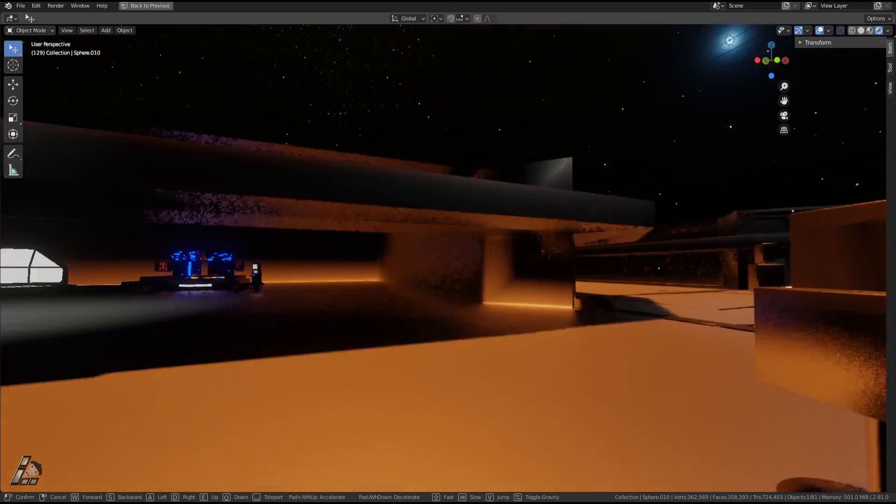
{"action": "key", "text": "s"}
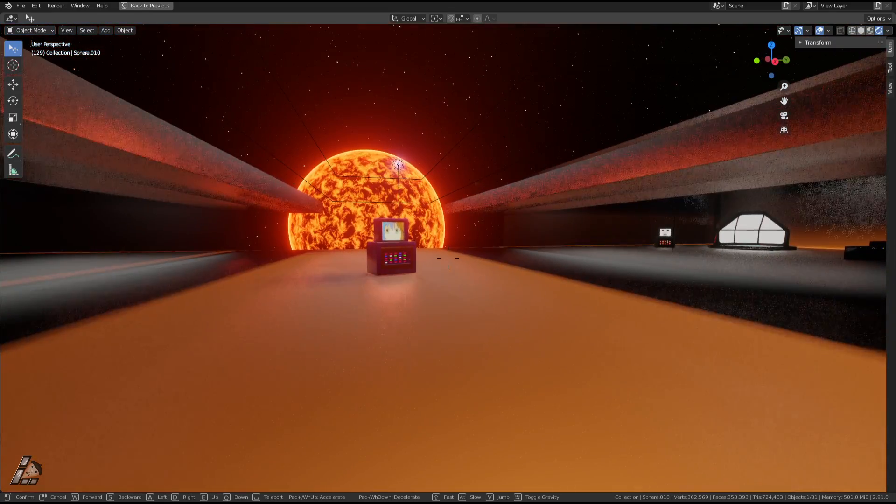
{"action": "key", "text": "w"}
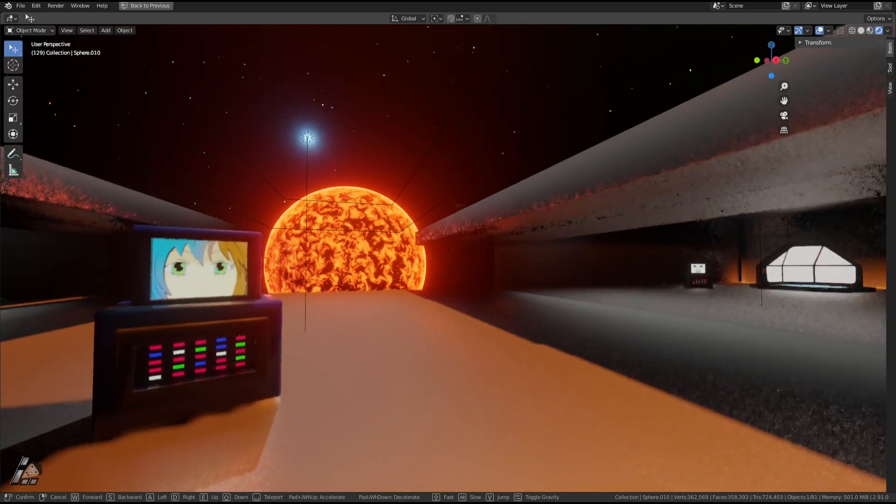
{"action": "key", "text": "w"}
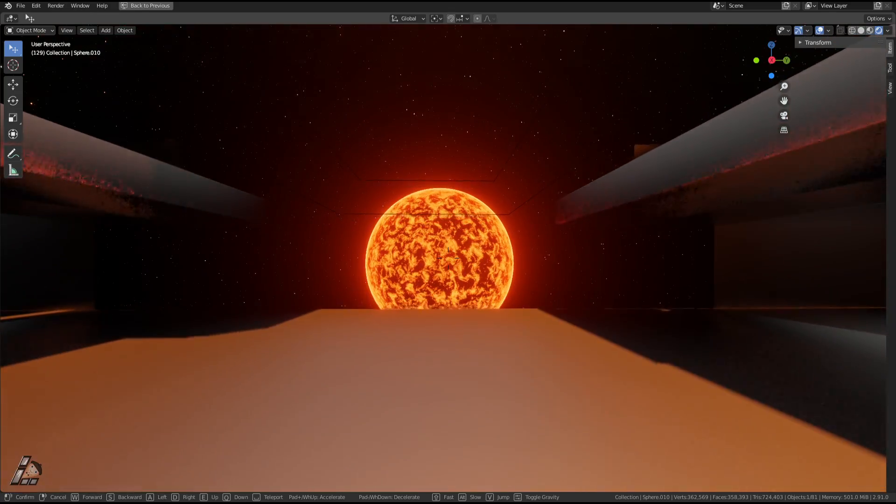
{"action": "key", "text": "w"}
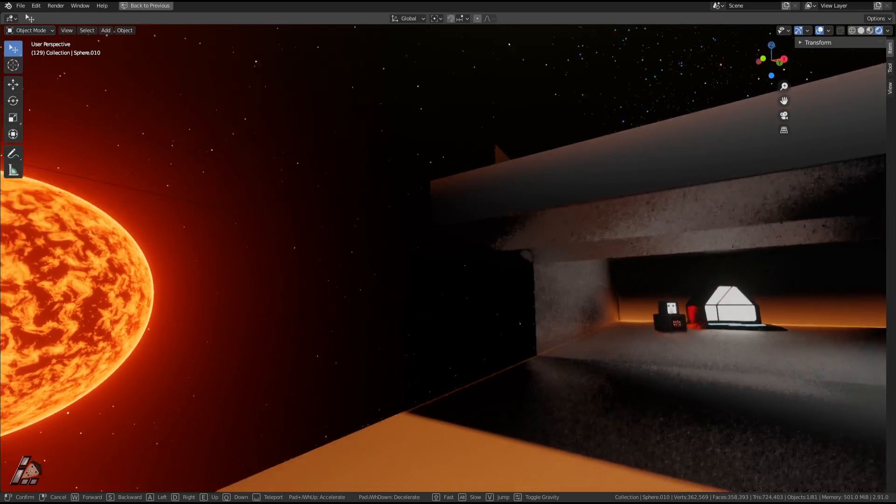
{"action": "key", "text": "a"}
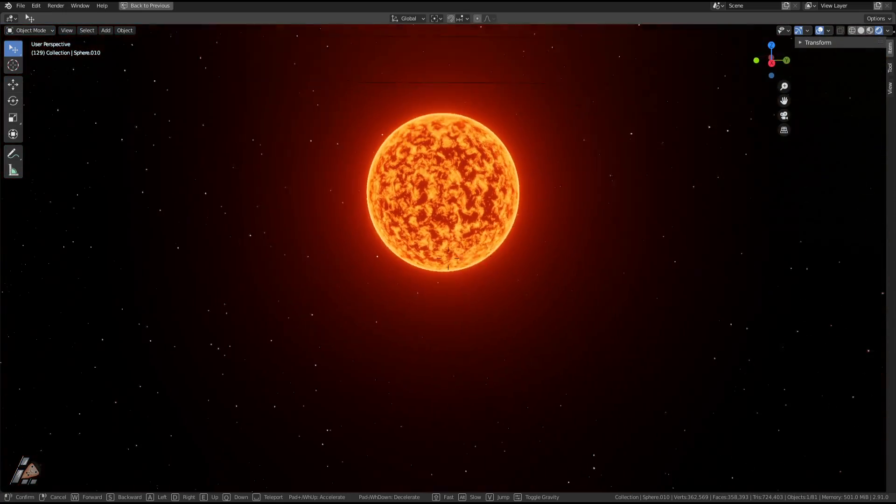
- Walk back along the walkway to the plaza and look over the robots around the Info desk
{"action": "key", "text": "w"}
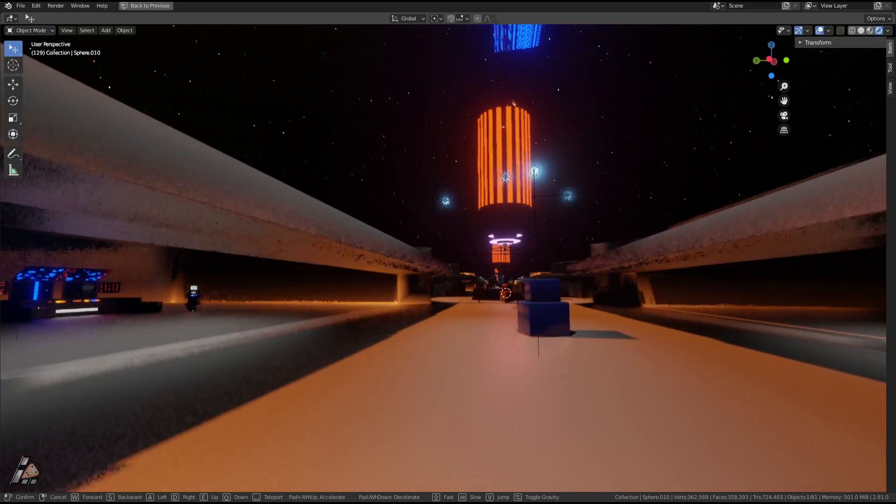
{"action": "key", "text": "w"}
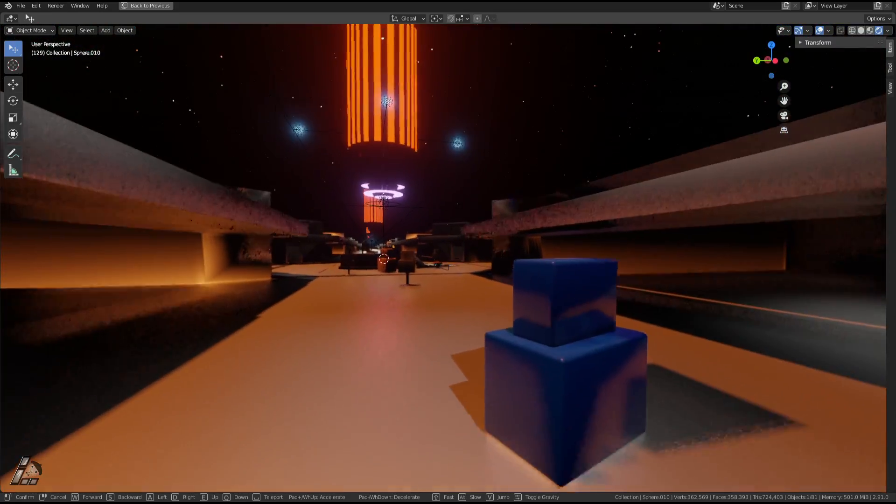
{"action": "key", "text": "w"}
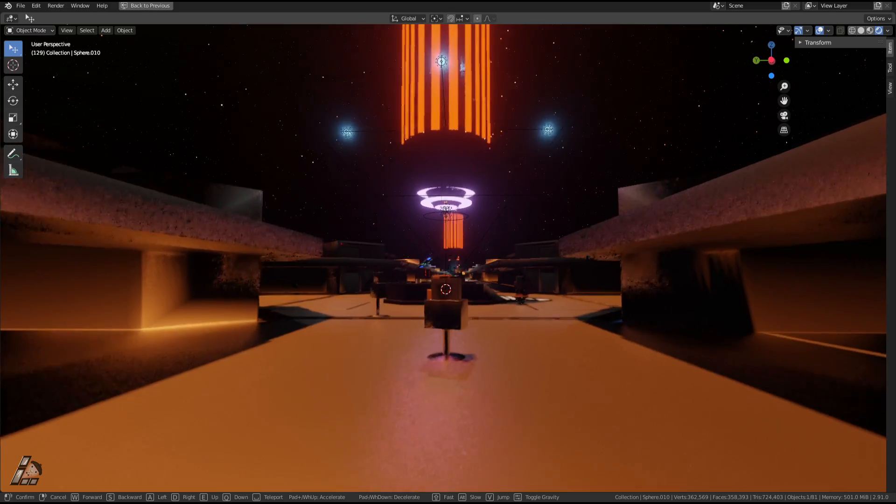
{"action": "key", "text": "w"}
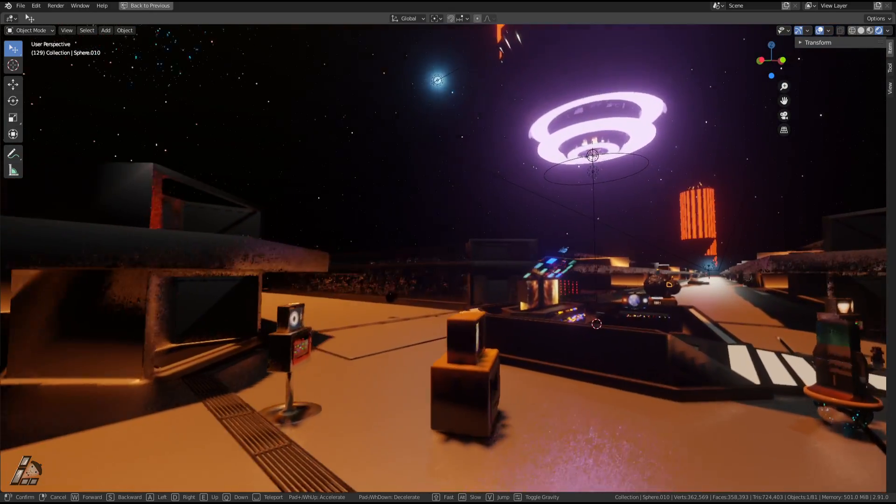
{"action": "key", "text": "w"}
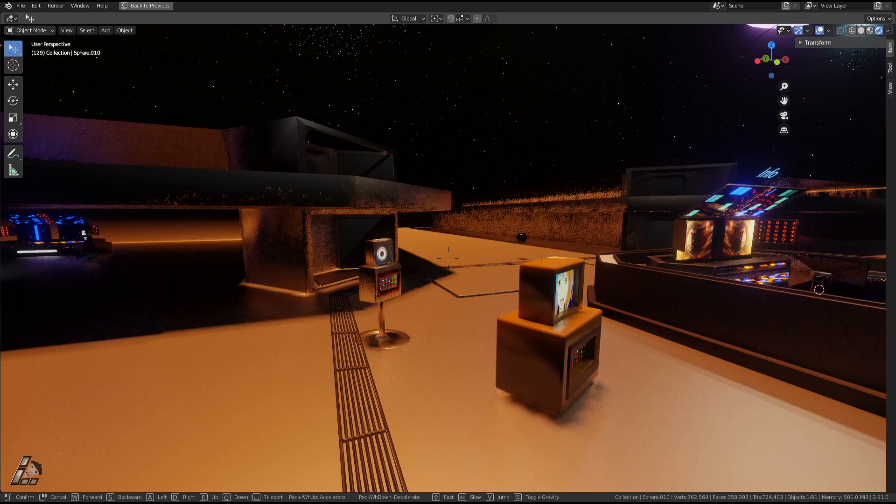
{"action": "key", "text": "w"}
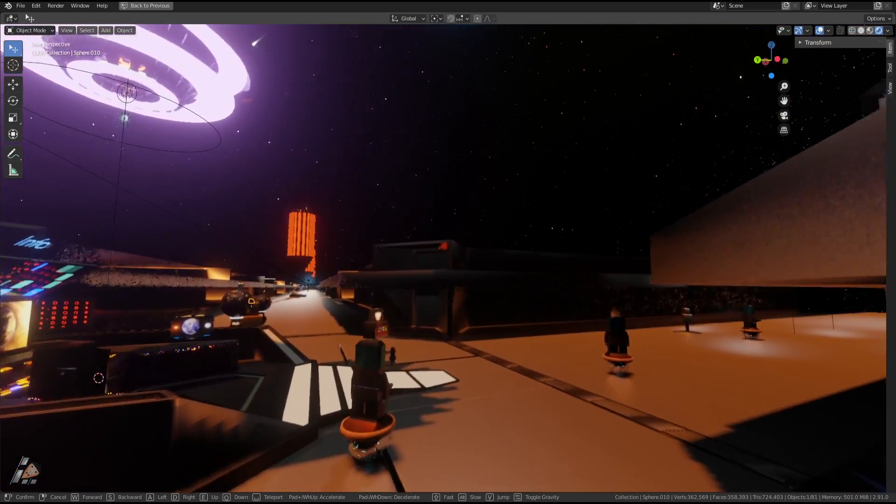
- Explore the dim side street with its point lights and return to face the Info desk from the front
{"action": "key", "text": "w"}
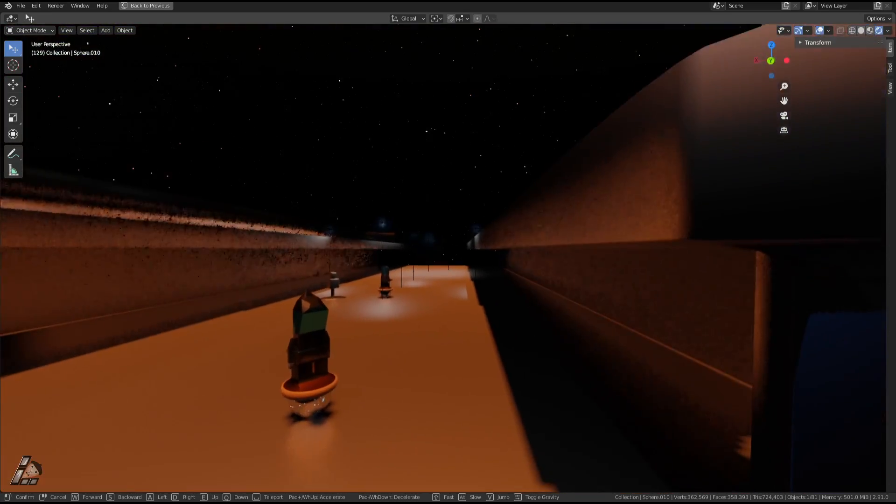
{"action": "key", "text": "w"}
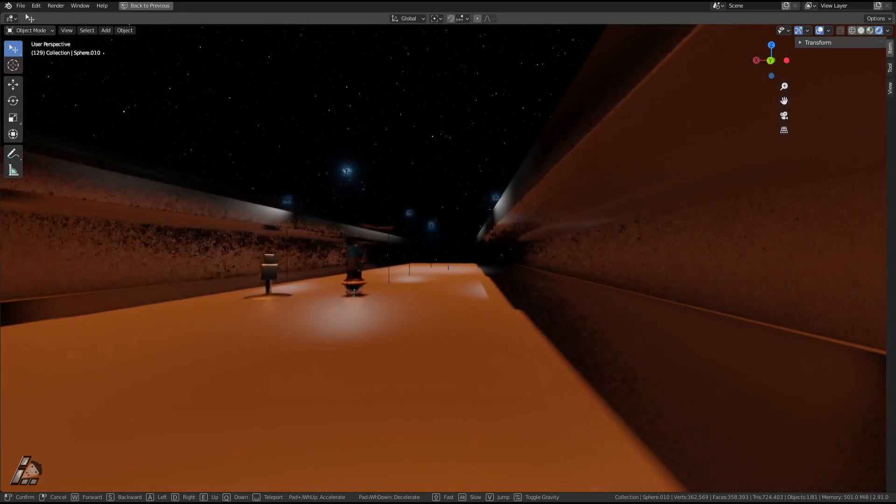
{"action": "key", "text": "w"}
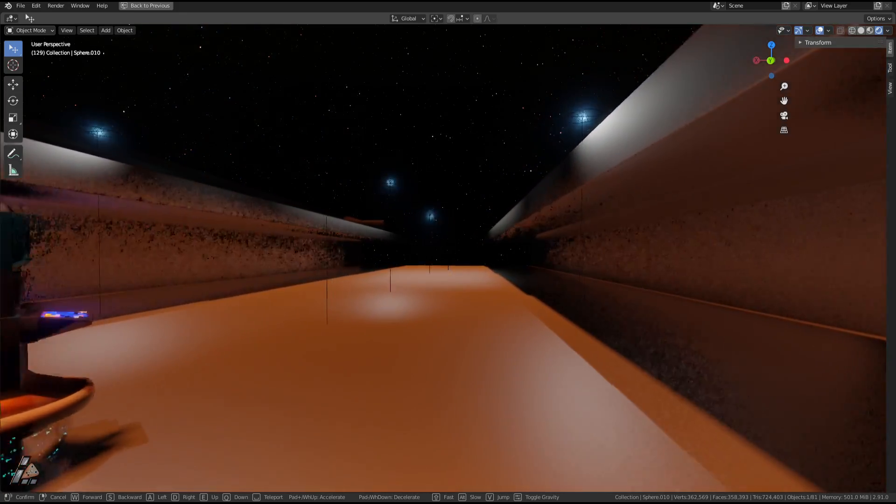
{"action": "key", "text": "w"}
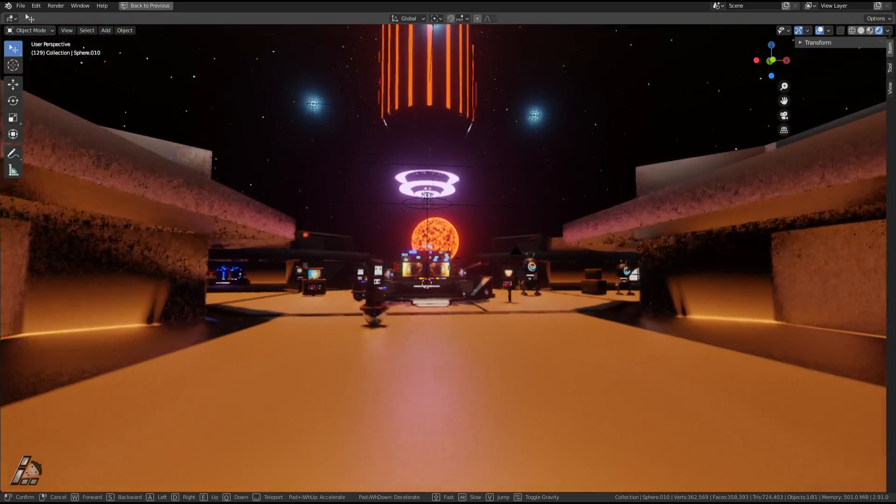
{"action": "key", "text": "w"}
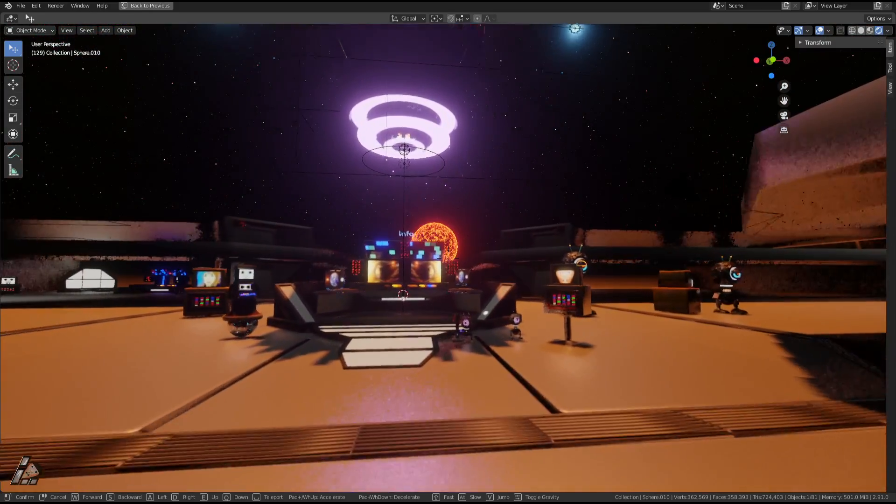
- Walk around the Info desk towards the burning sun, look down the side street with the blue lights, and return to the desk
{"action": "key", "text": "w"}
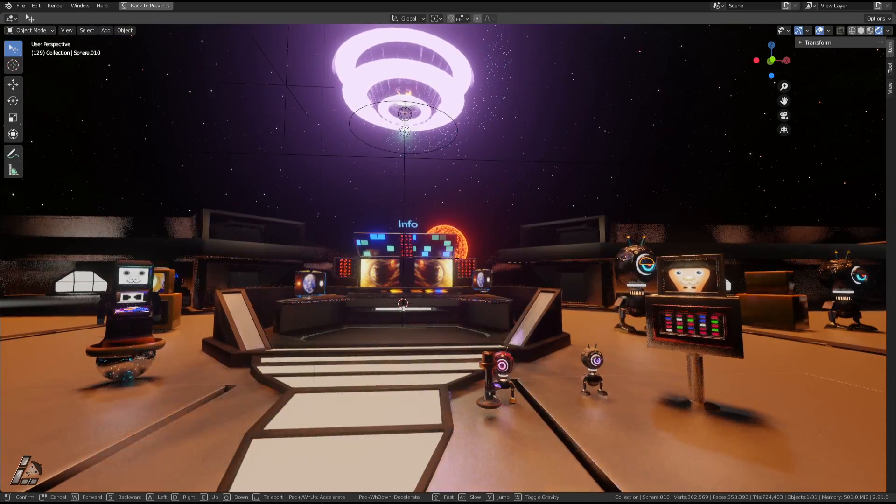
{"action": "key", "text": "w"}
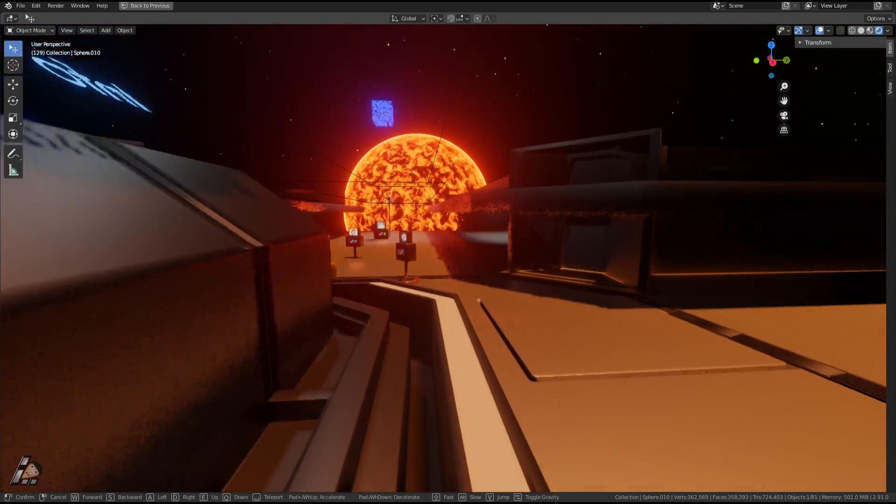
{"action": "key", "text": "w"}
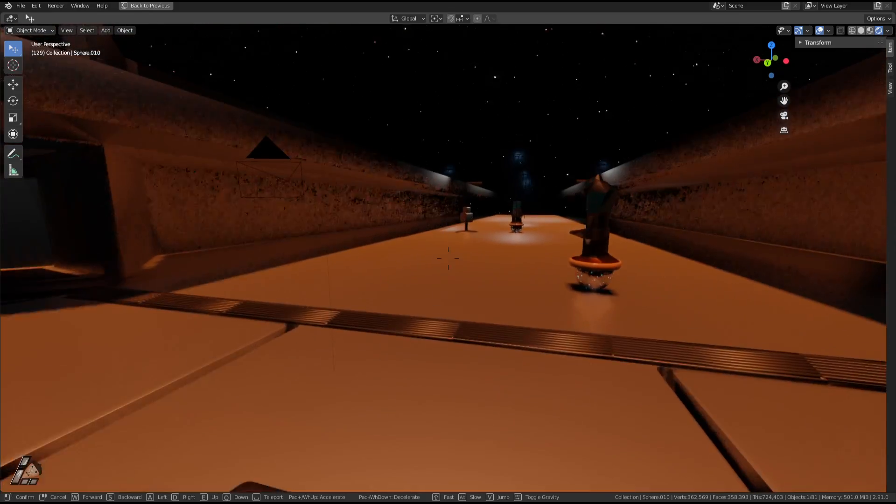
{"action": "key", "text": "w"}
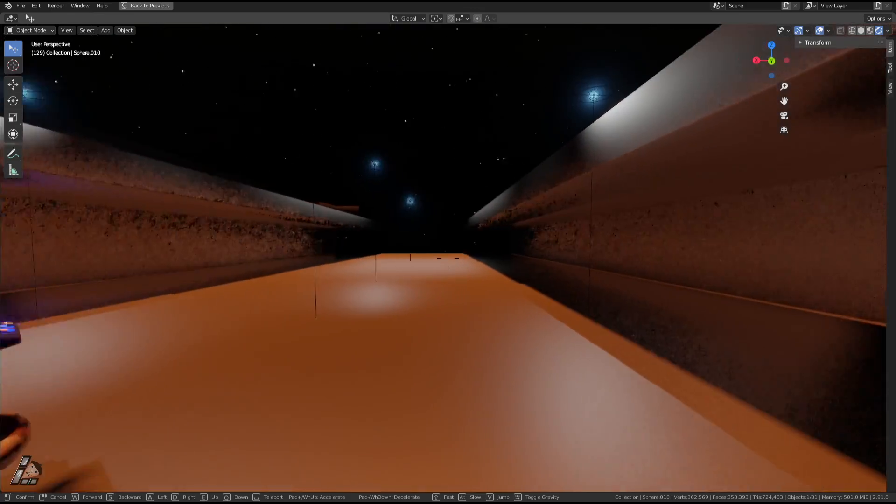
{"action": "key", "text": "w"}
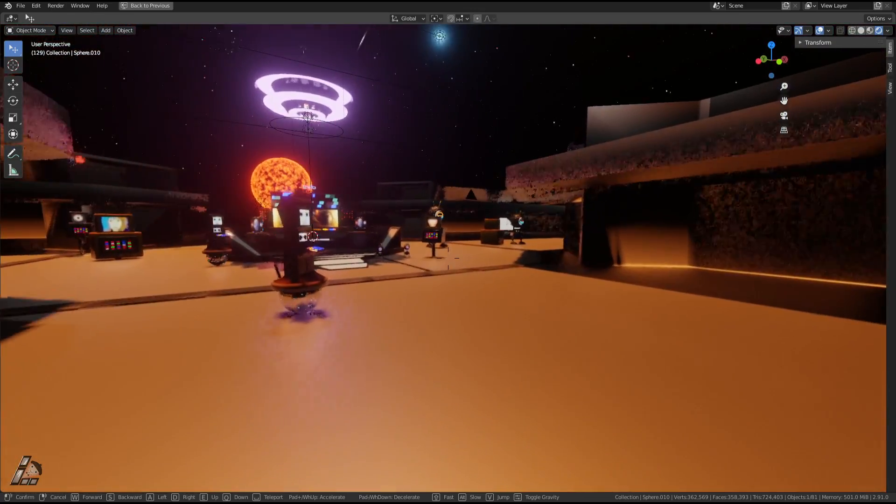
{"action": "key", "text": "w"}
{"action": "key", "text": "w"}
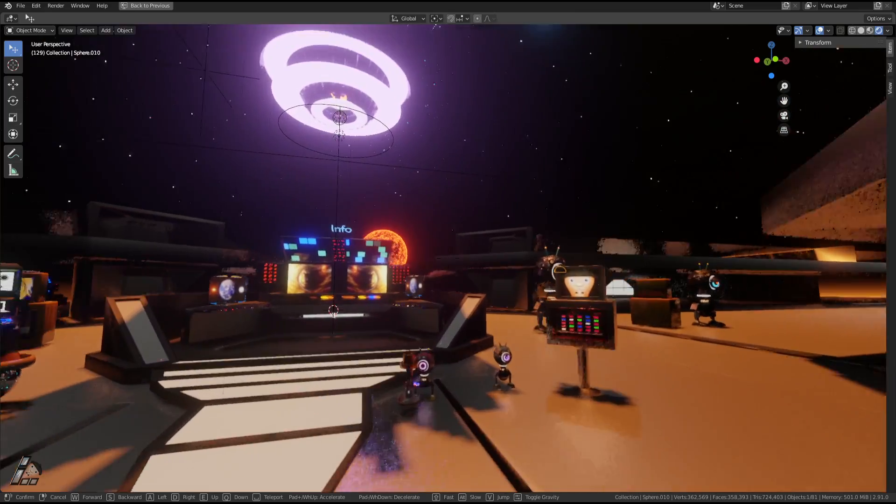
- View the Info desk's side console and the antenna robot, and walk down the long street towards the orange striped tower
{"action": "key", "text": "w"}
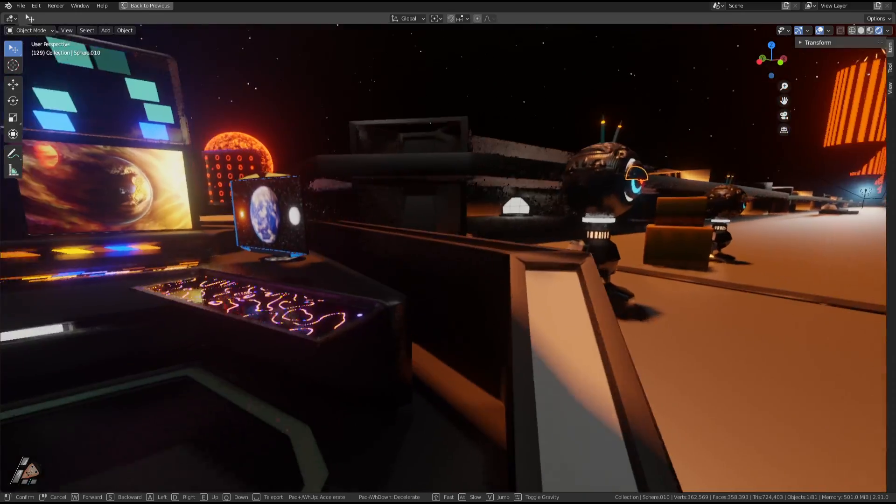
{"action": "key", "text": "s"}
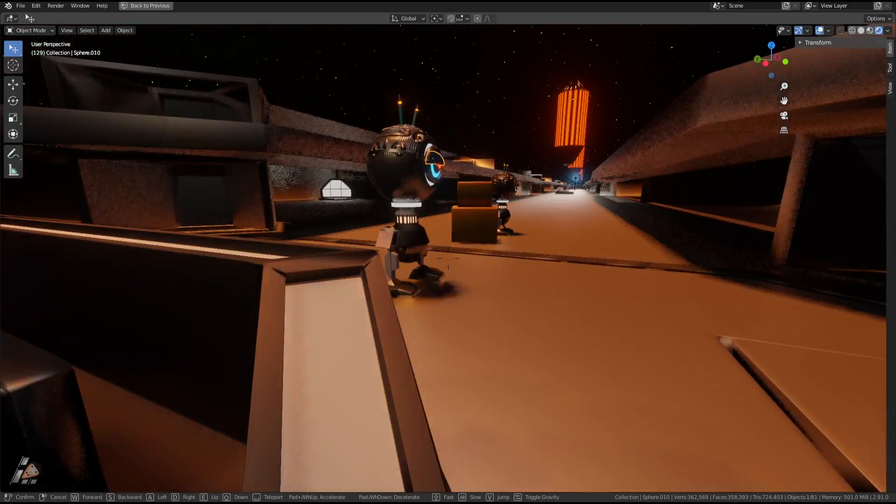
{"action": "key", "text": "w"}
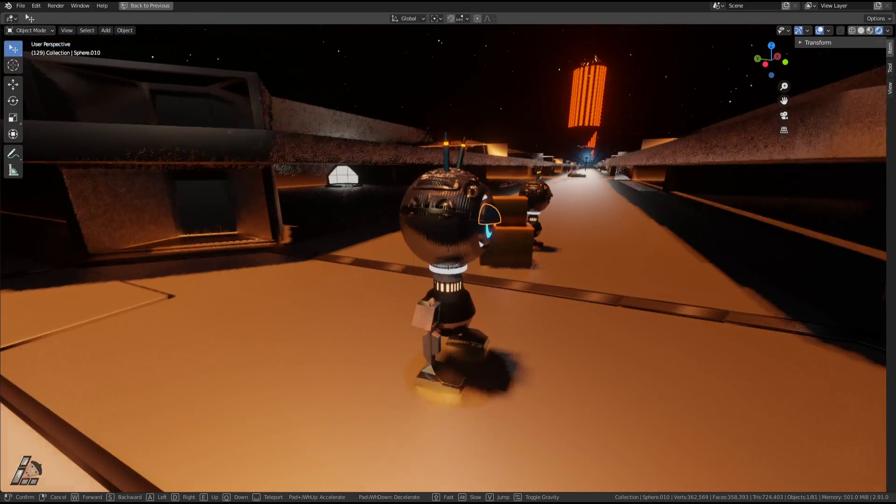
{"action": "key", "text": "w"}
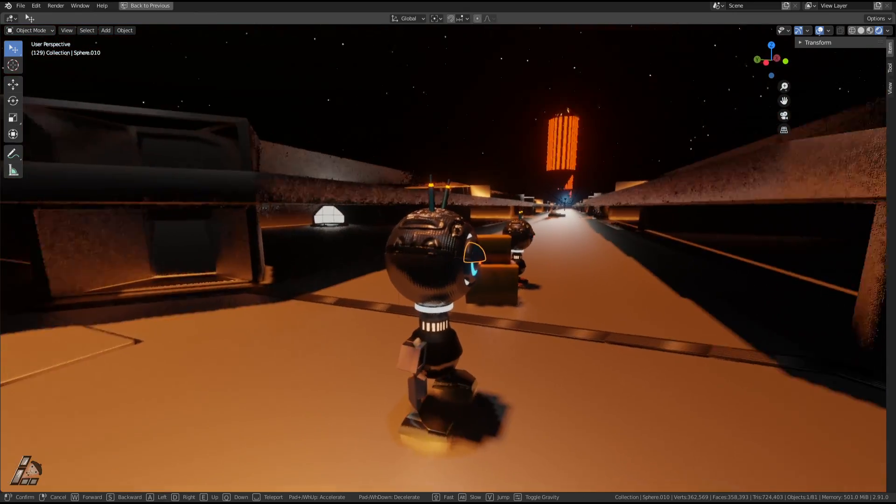
{"action": "key", "text": "w"}
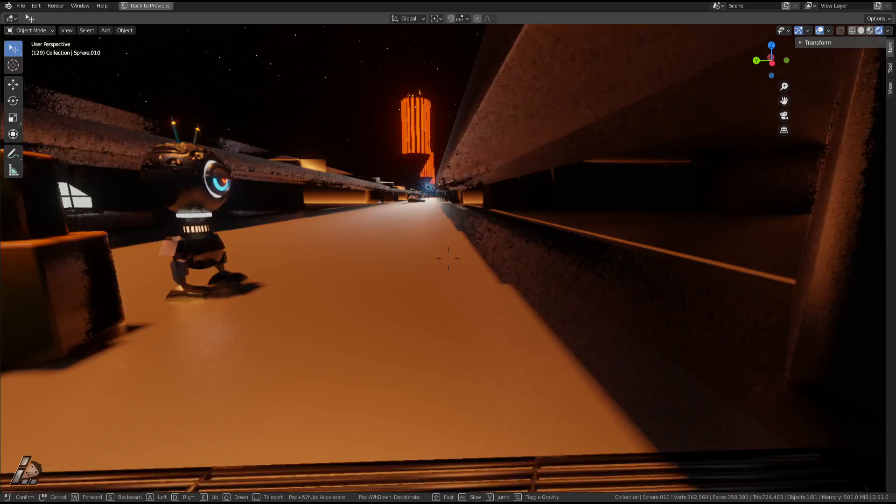
{"action": "key", "text": "w"}
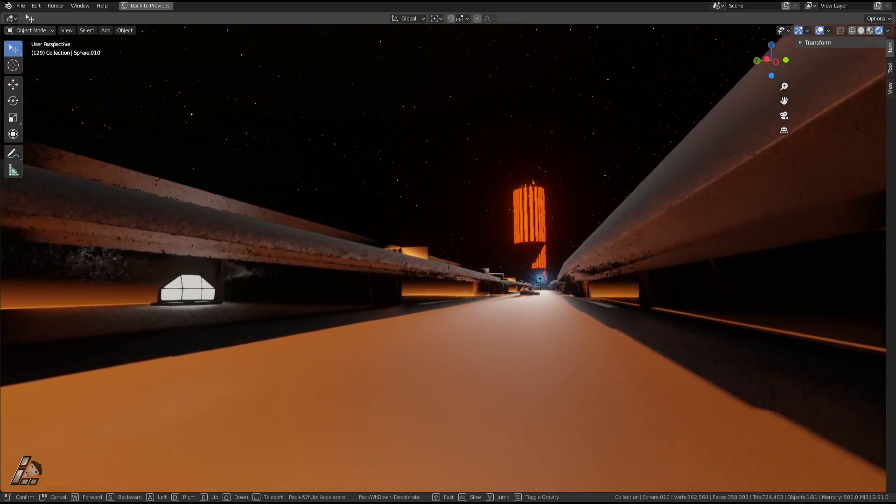
{"action": "key", "text": "w"}
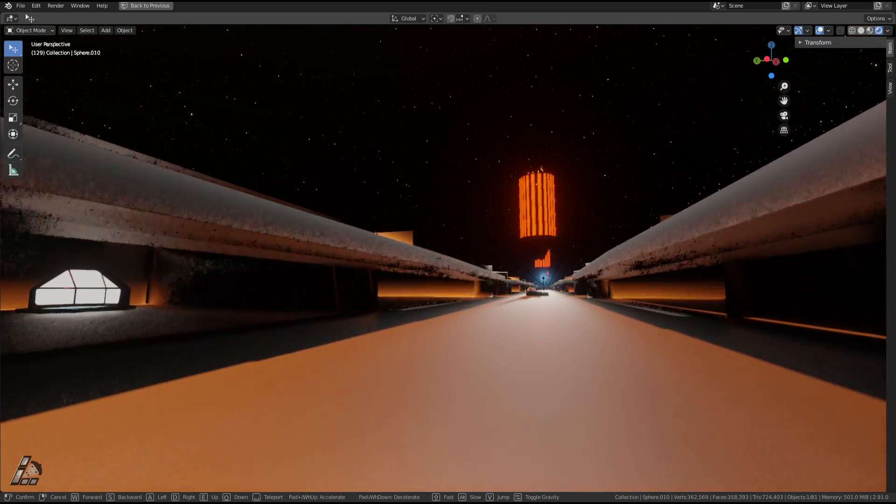
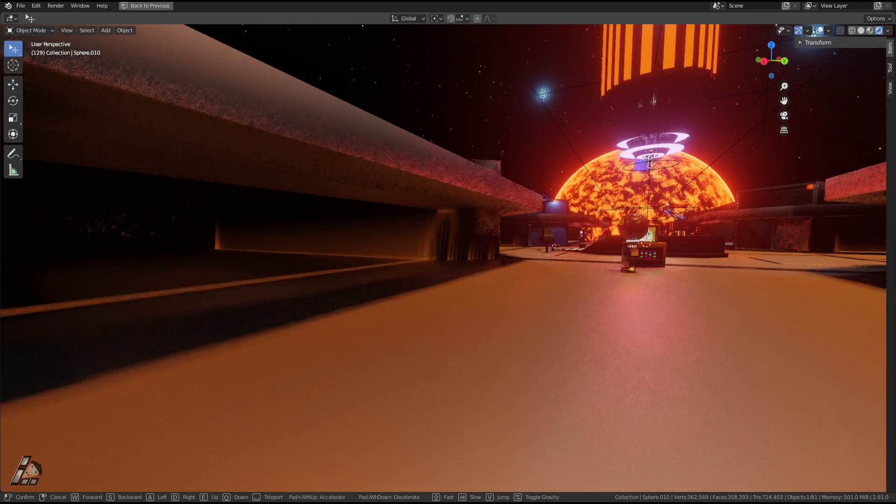
- Walk back from the street to the plaza and pass the robots to reach the front of the Info desk
{"action": "key", "text": "w"}
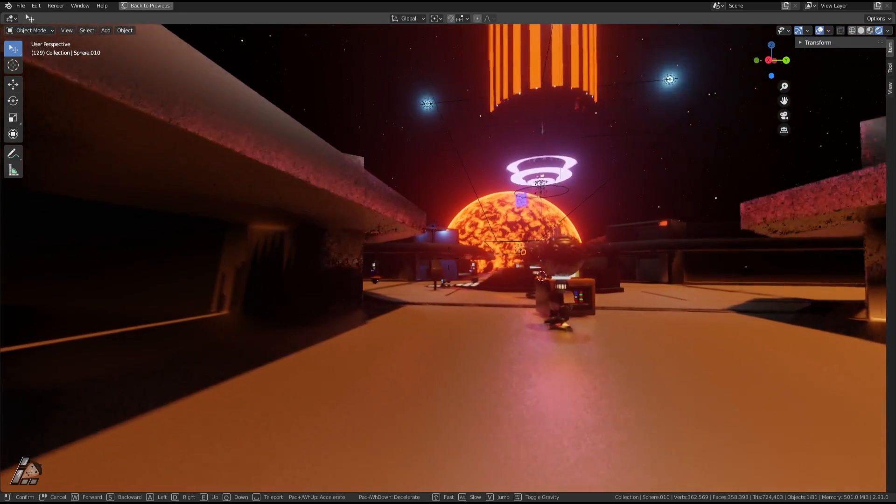
{"action": "key", "text": "w"}
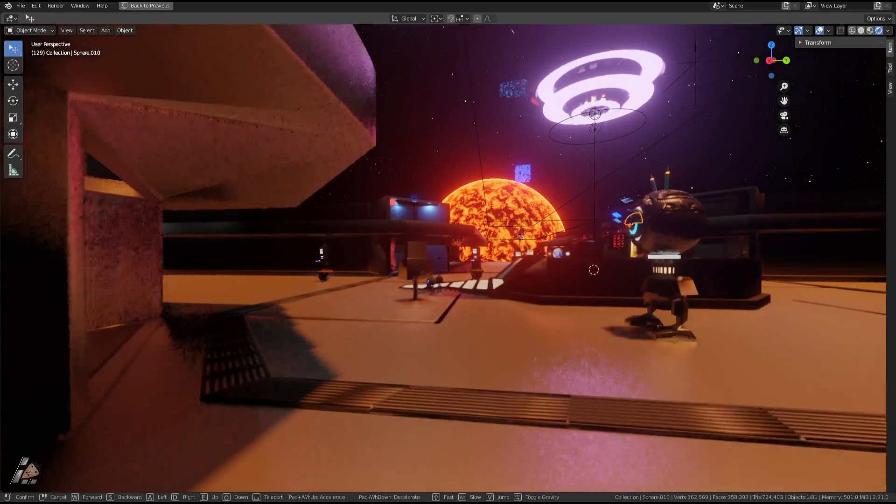
{"action": "key", "text": "w"}
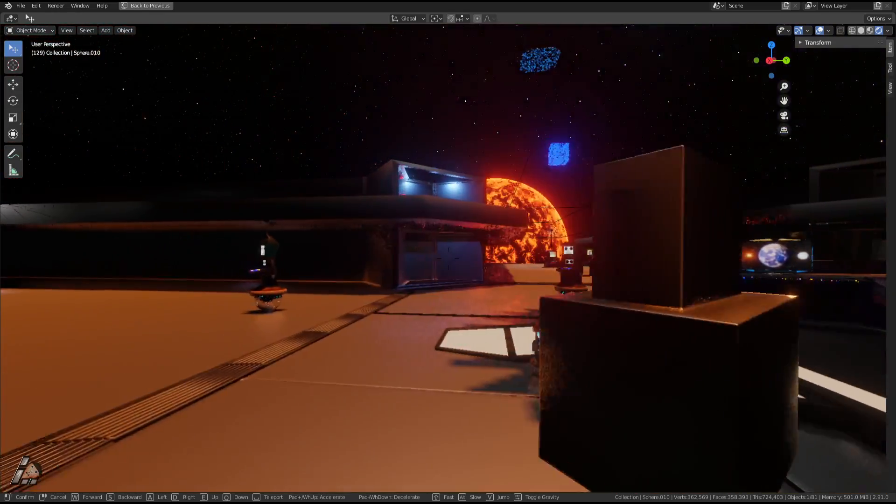
{"action": "key", "text": "w"}
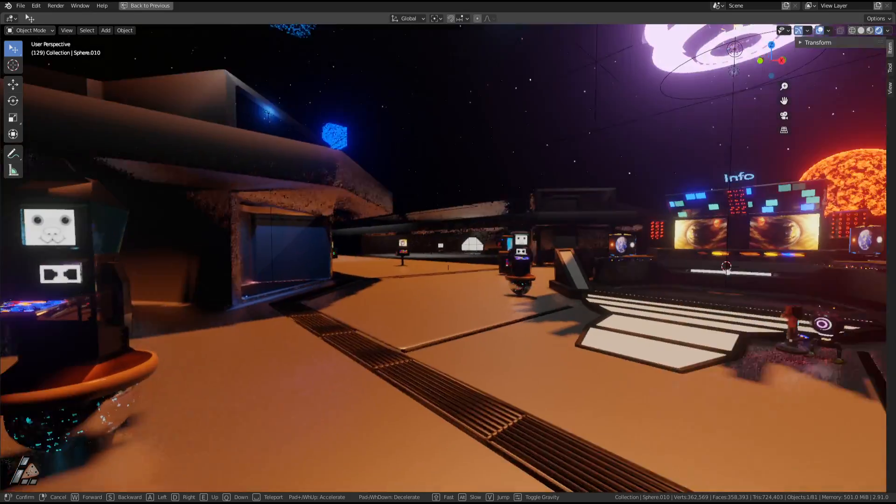
{"action": "key", "text": "w"}
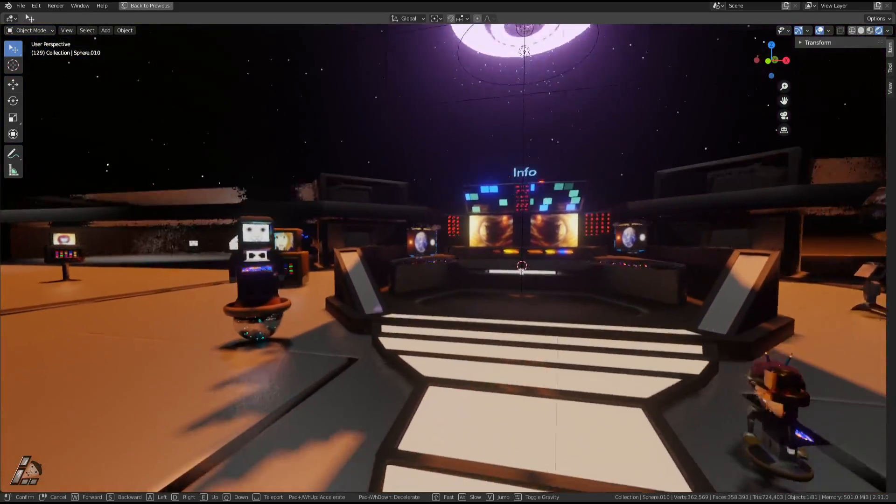
- Examine the Info desk's side panels, planet monitors and glowing consoles from its steps and from inside the desk
{"action": "key", "text": "w"}
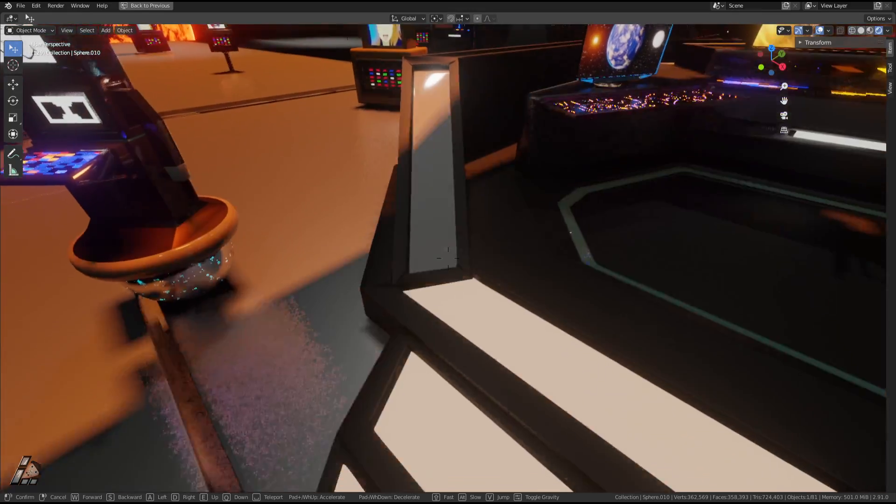
{"action": "key", "text": "s"}
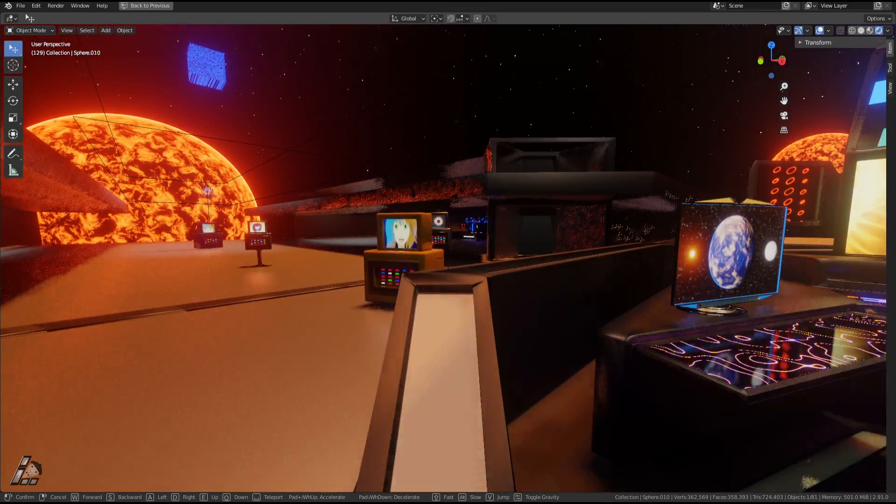
{"action": "key", "text": "w"}
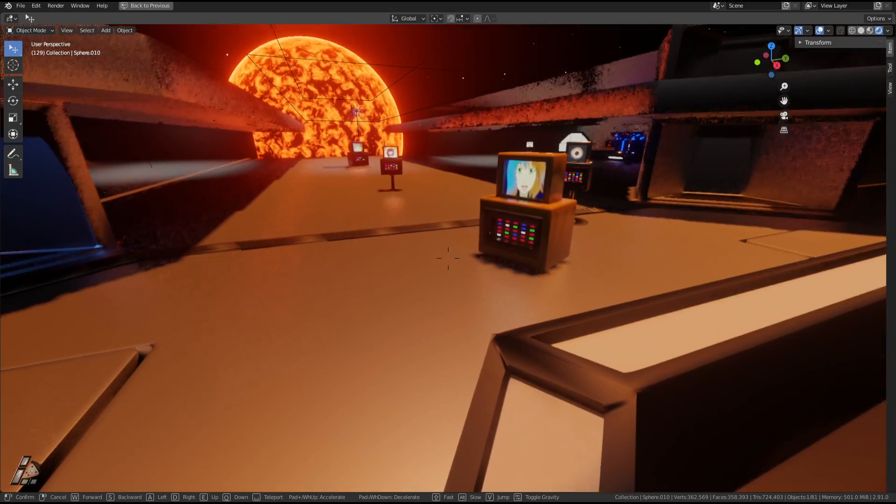
{"action": "key", "text": "s"}
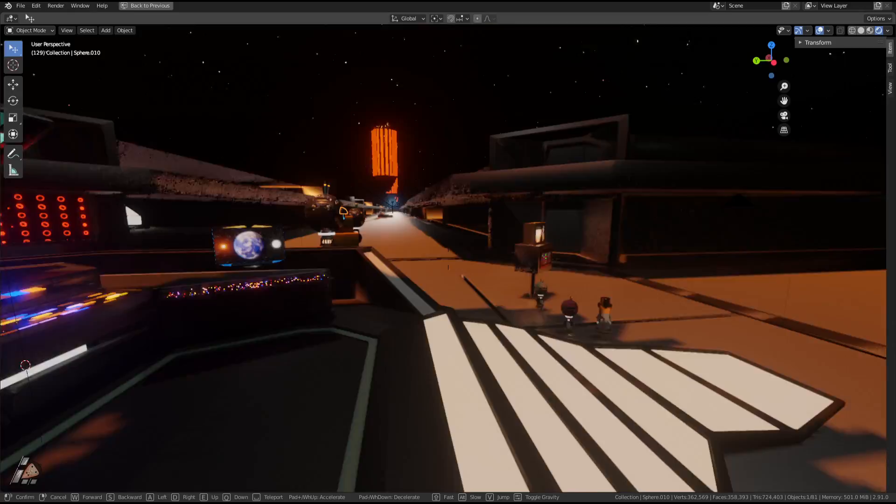
{"action": "key", "text": "w"}
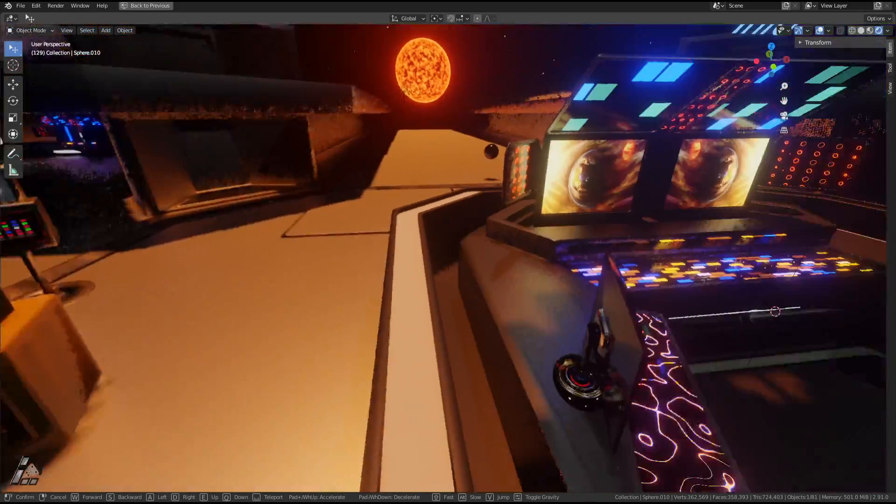
{"action": "key", "text": "w"}
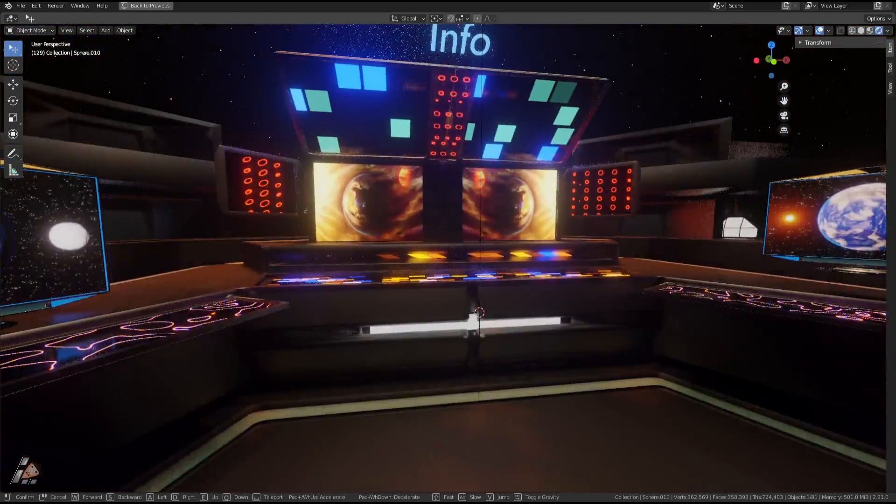
- Examine the three small robots beside the Info desk's steps from above, close up and from a distance
{"action": "key", "text": "w"}
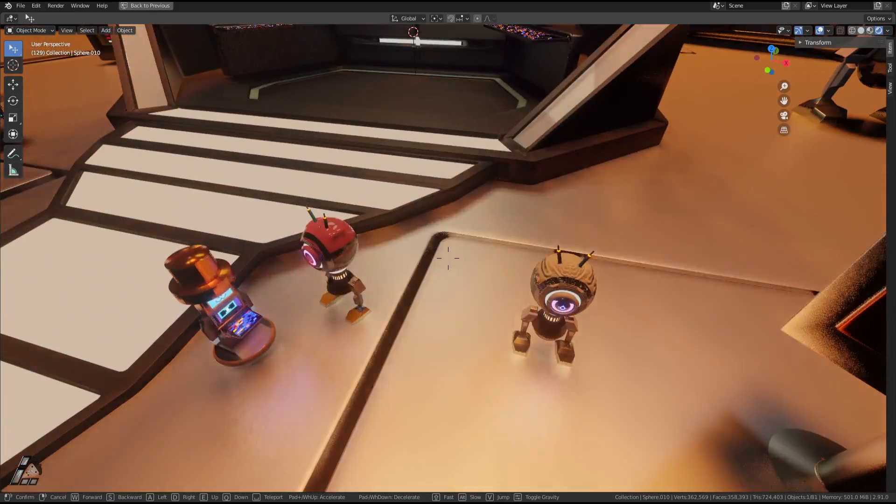
{"action": "key", "text": "s"}
{"action": "key", "text": "w"}
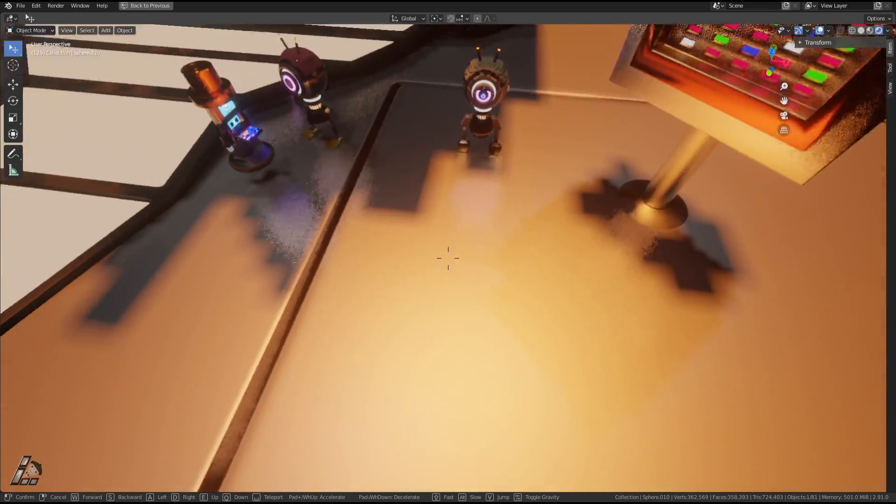
{"action": "key", "text": "w"}
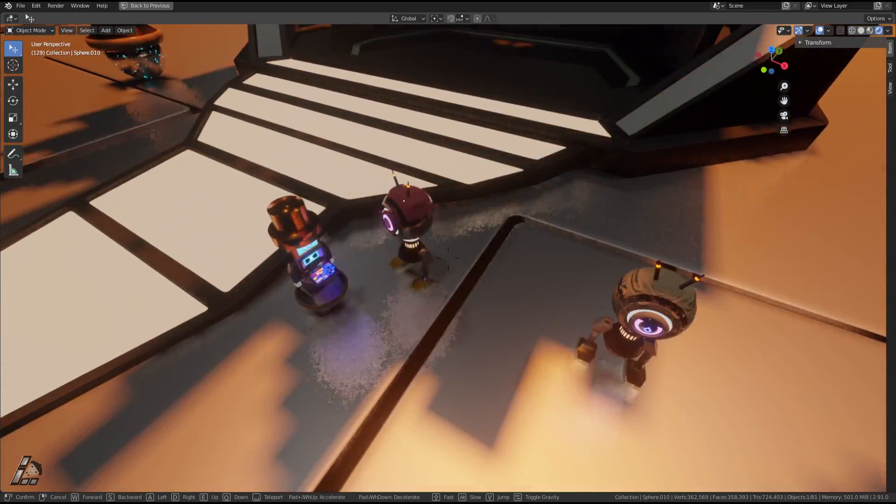
{"action": "key", "text": "s"}
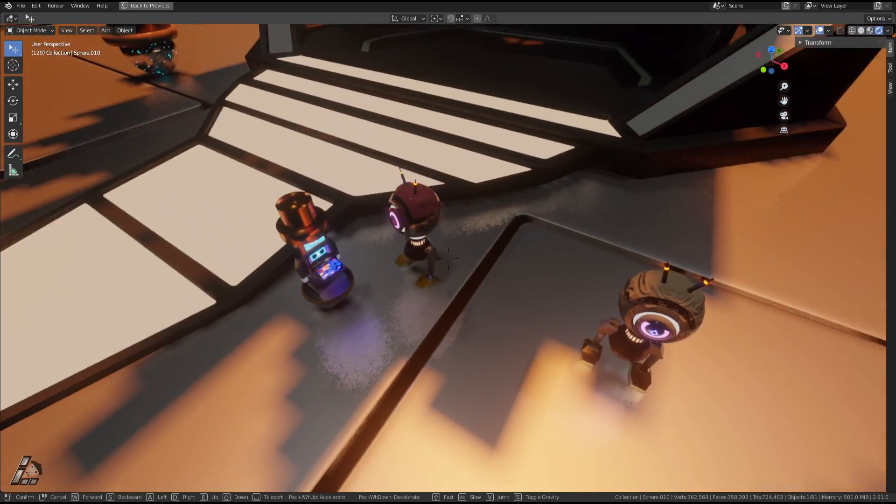
{"action": "key", "text": "w"}
{"action": "key", "text": "s"}
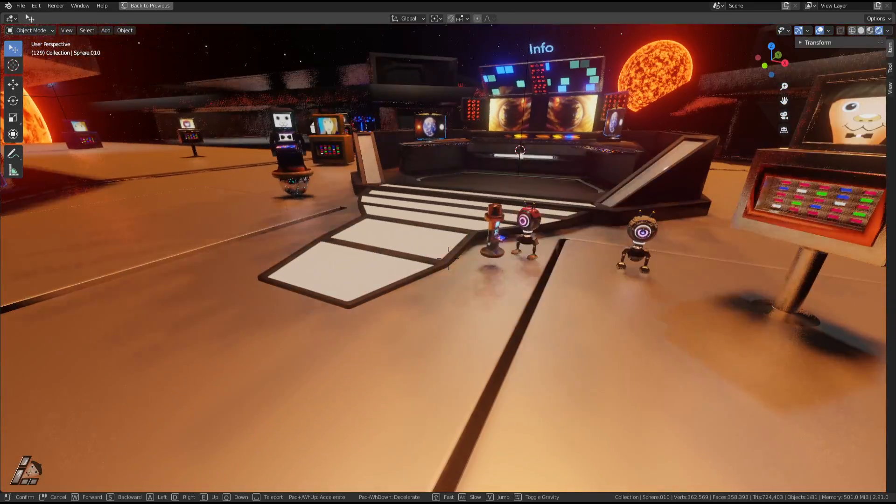
- Compare the small robots' size with the plaza and approach the top-hat robot and its red neighbour at floor level
{"action": "key", "text": "w"}
{"action": "key", "text": "w"}
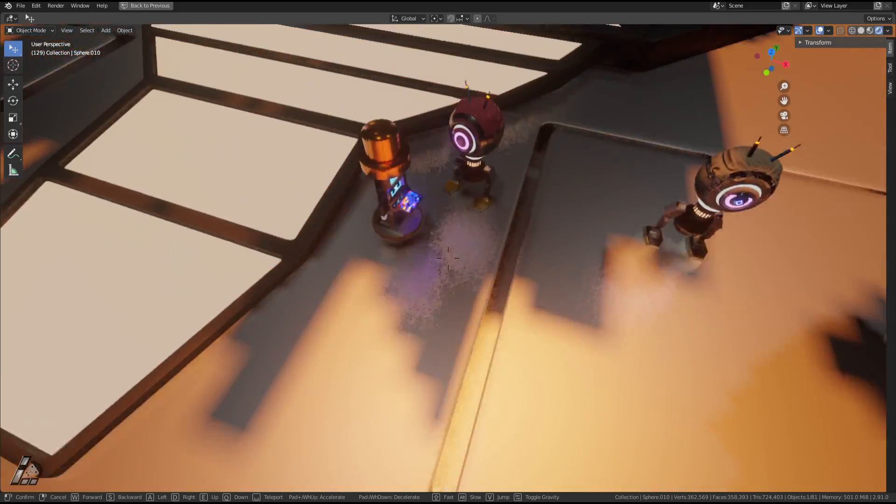
{"action": "key", "text": "s"}
{"action": "key", "text": "s"}
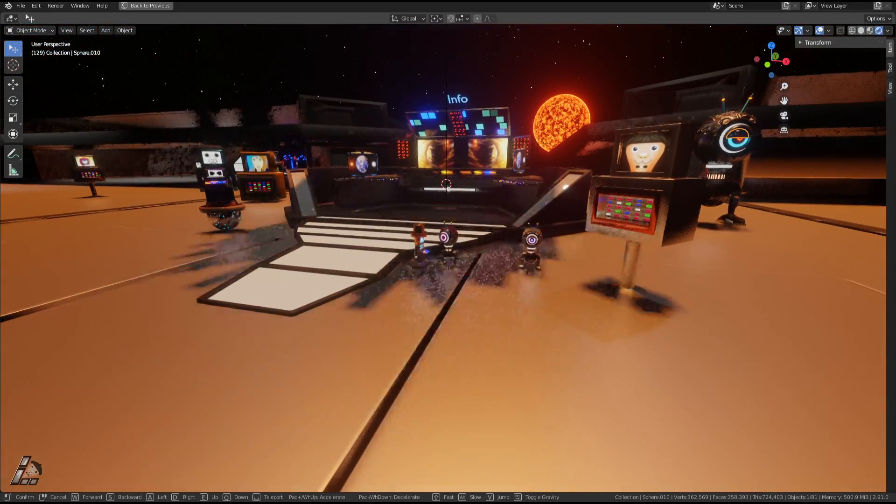
{"action": "key", "text": "w"}
{"action": "key", "text": "w"}
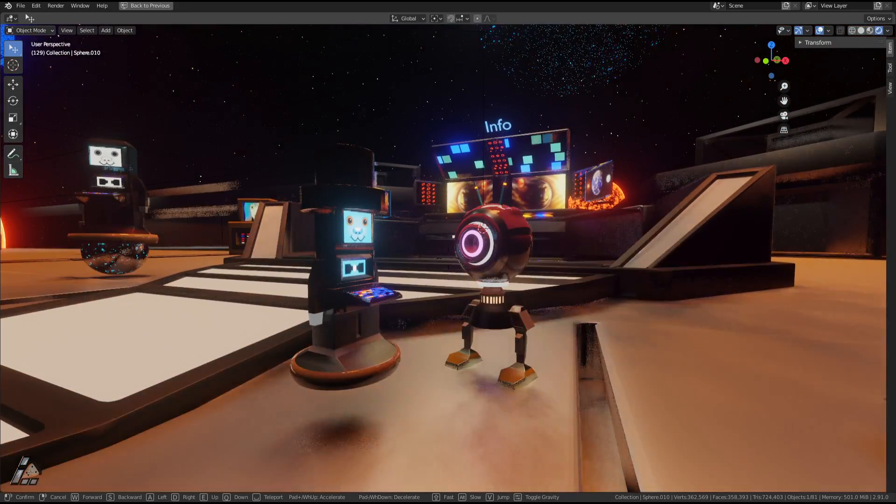
- Try to raise the small top-hat robot along the global Z axis and undo the move
{"action": "left_click", "coordinate": [369, 360]}
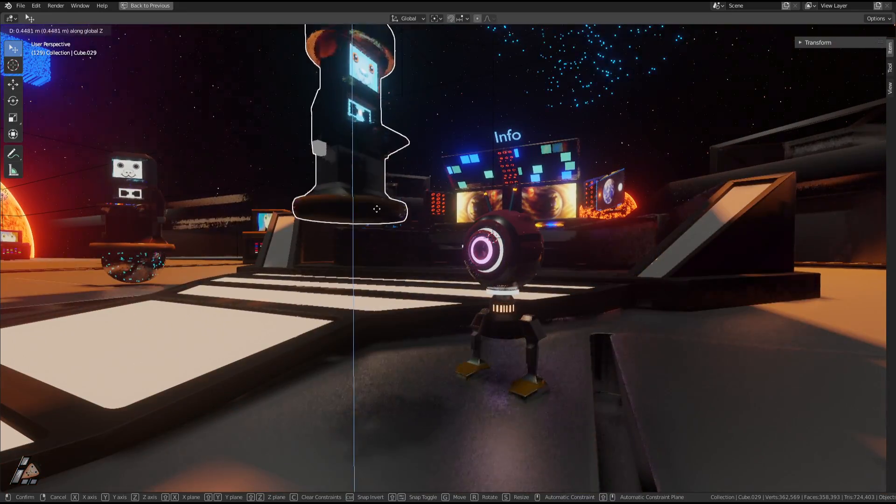
{"action": "left_click", "coordinate": [381, 239]}
{"action": "key", "text": "ctrl+z"}
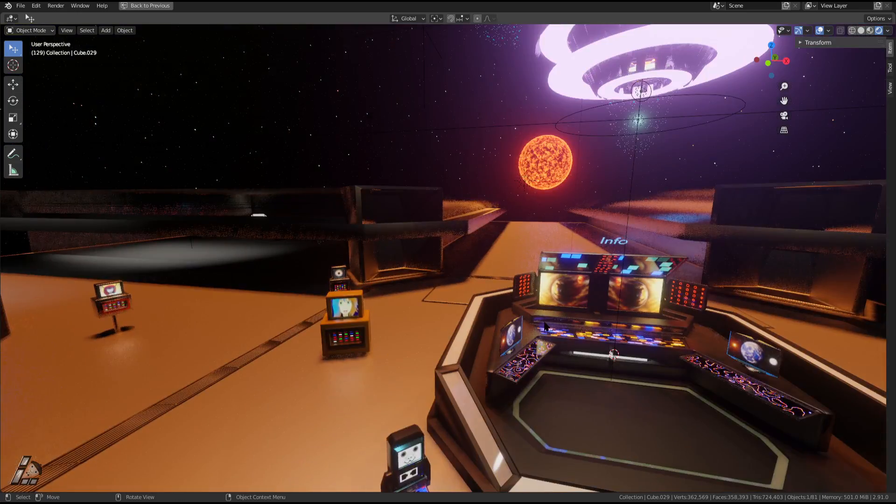
- Examine the Info desk from above and through the scene camera, and view the small red robot up close
{"action": "middle_click_drag", "start_coordinate": [545, 327], "coordinate": [530, 324]}
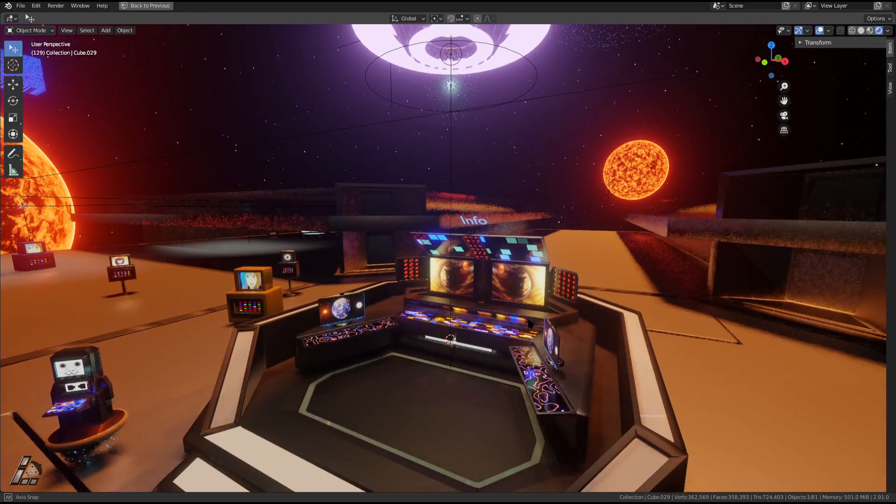
{"action": "key", "text": "KP_0"}
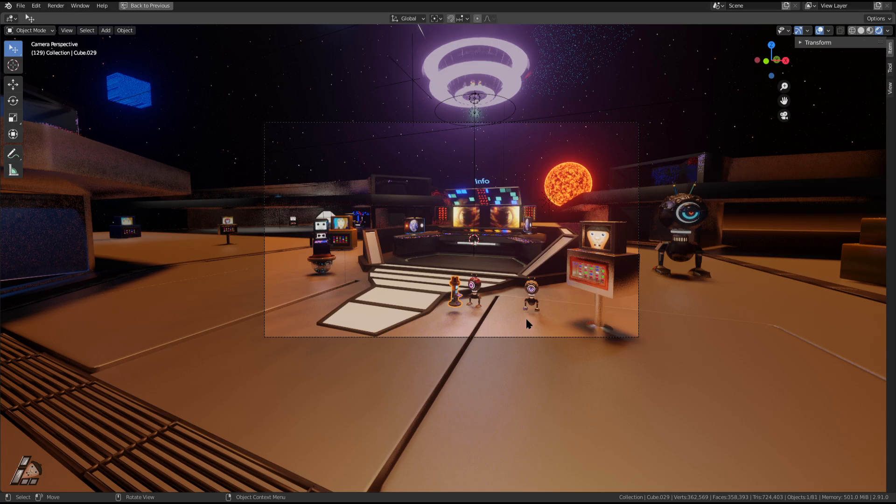
{"action": "key", "text": "KP_Decimal"}
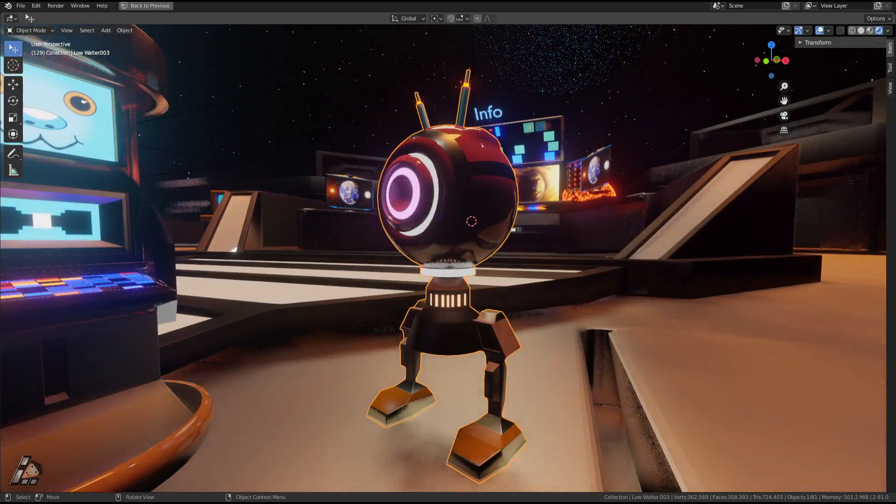
{"action": "scroll", "coordinate": [486, 331], "scroll_direction": "down", "scroll_amount": 5}
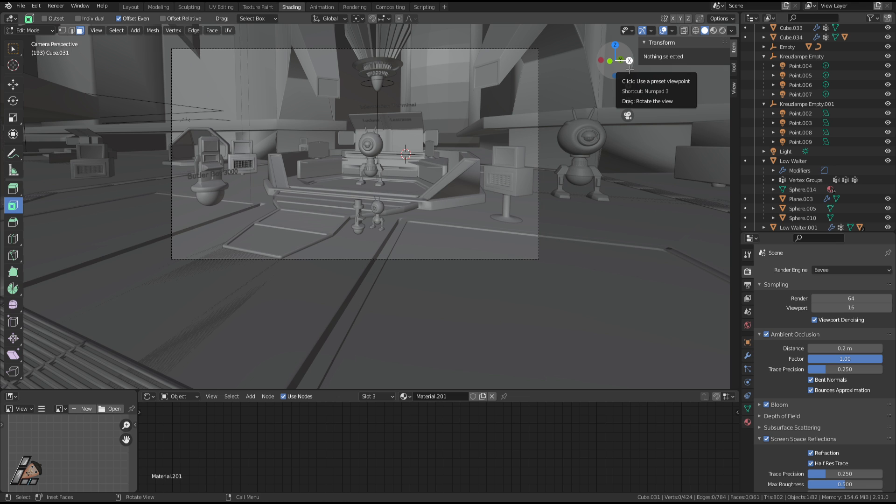
- Switch the Information Terminal scene from Edit Mode to Object Mode and walk across the rendered plaza
{"action": "middle_click_drag", "start_coordinate": [498, 166], "coordinate": [492, 167]}
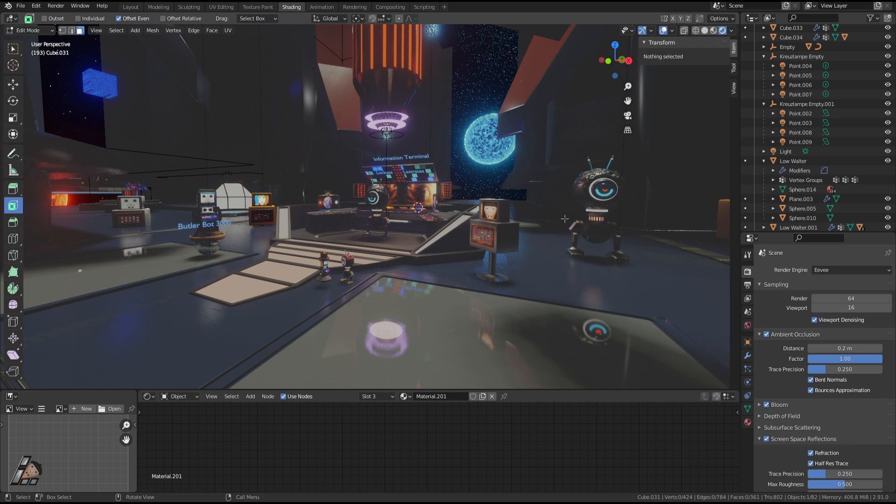
{"action": "key", "text": "Tab"}
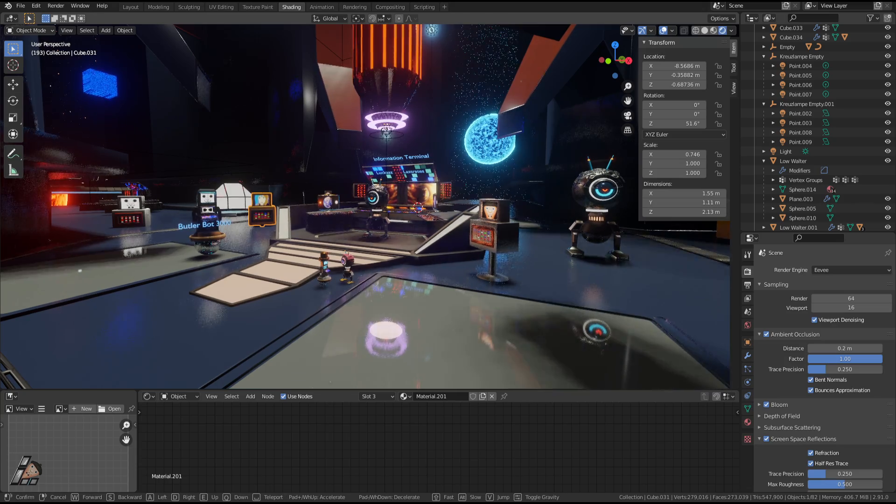
{"action": "key", "text": "d"}
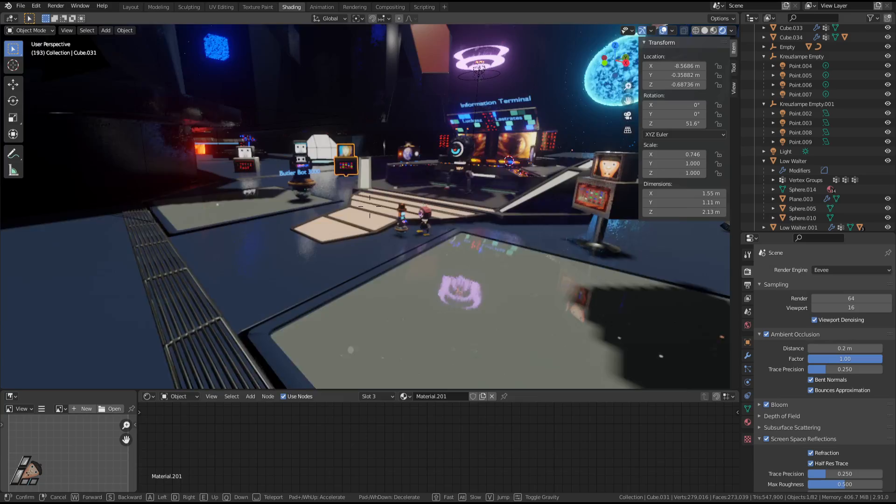
{"action": "key", "text": "q"}
{"action": "key", "text": "Return"}
- Fly around the Information Terminal to examine its consoles, the surrounding windows, the planets and the nearby robots
{"action": "key", "text": "shift+grave"}
{"action": "key", "text": "w"}
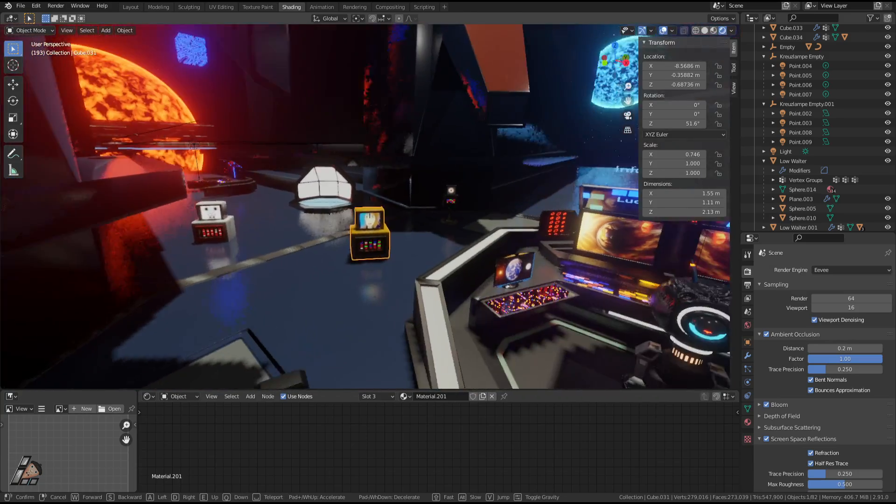
{"action": "key", "text": "w"}
{"action": "key", "text": "w"}
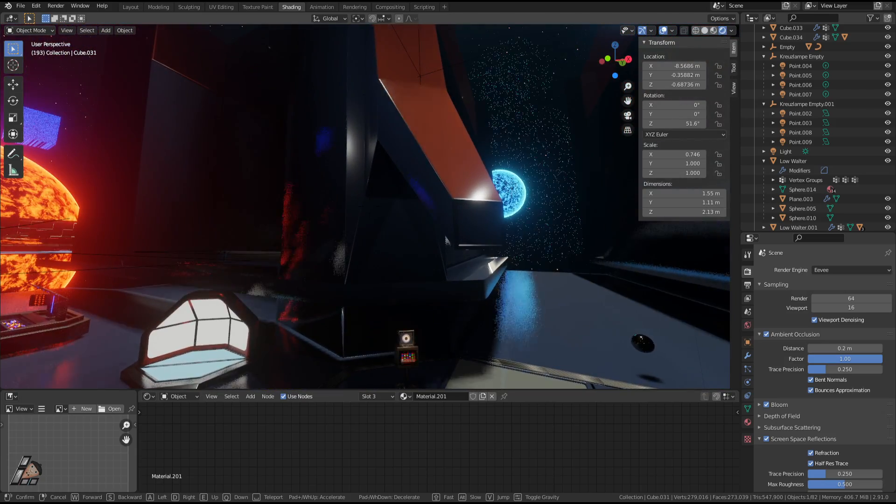
{"action": "key", "text": "w"}
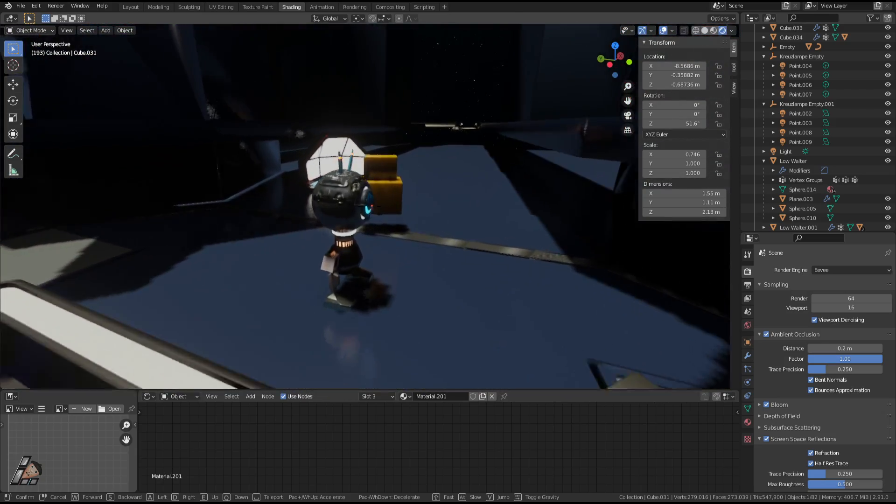
{"action": "key", "text": "w"}
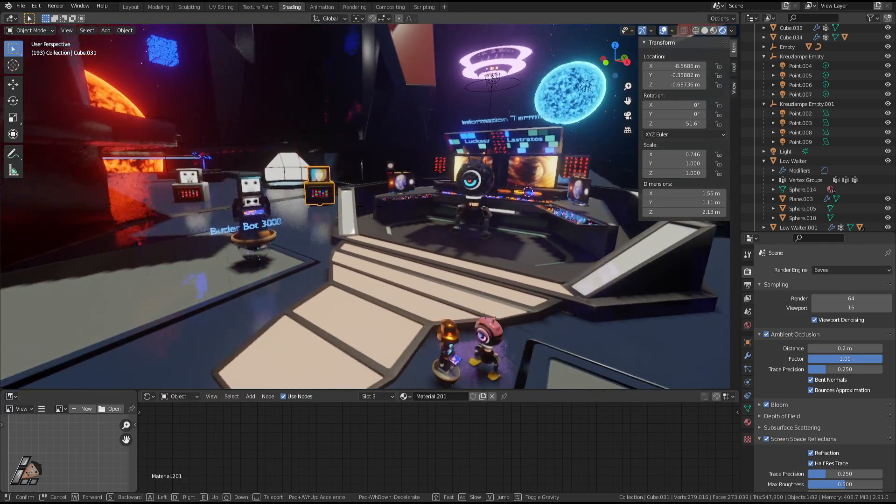
- Examine the dark ceiling structure and view the street and Information Terminal from high above
{"action": "key", "text": "w"}
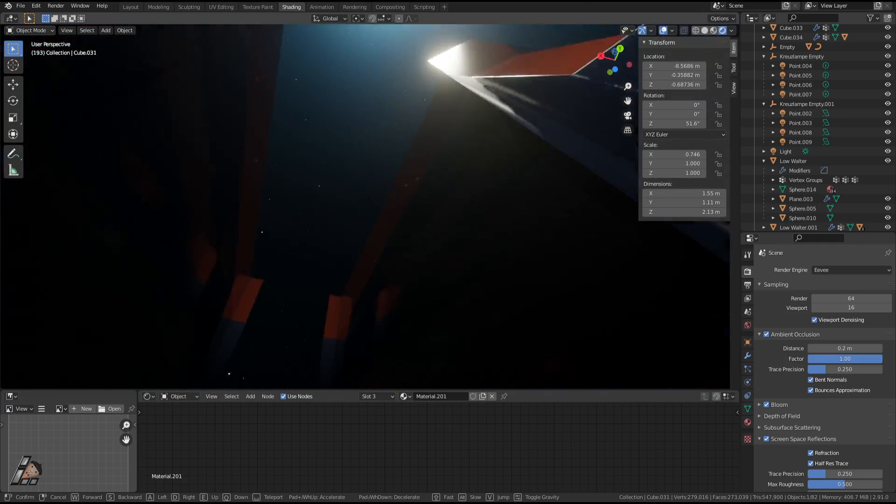
{"action": "key", "text": "w"}
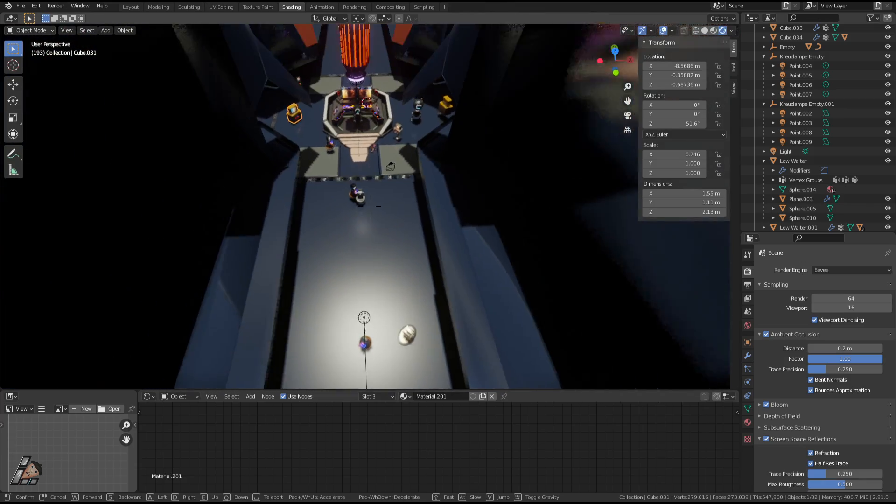
{"action": "key", "text": "w"}
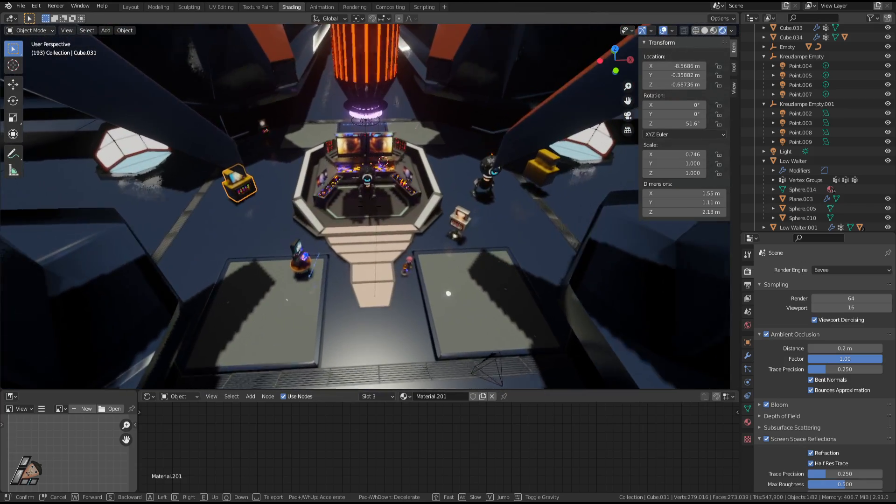
{"action": "key", "text": "w"}
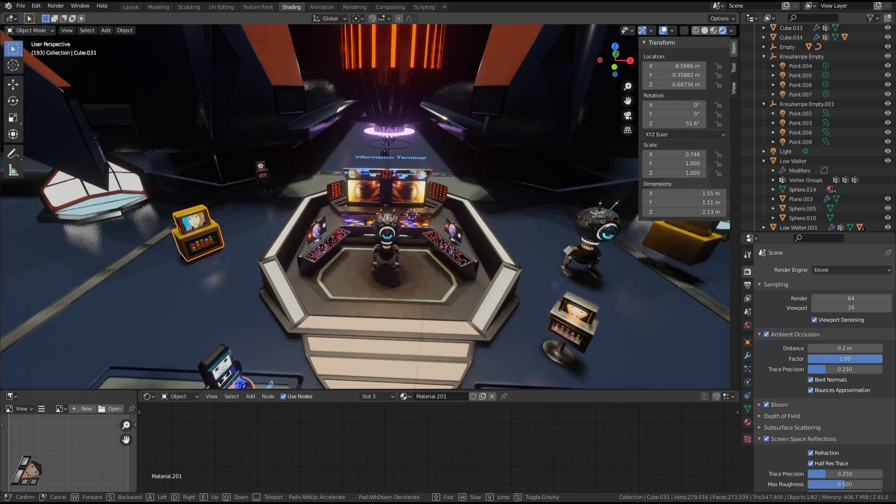
- Examine the Butler Bot 3000, the robots standing beyond the steps, and the terminal's front from floor level
{"action": "key", "text": "w"}
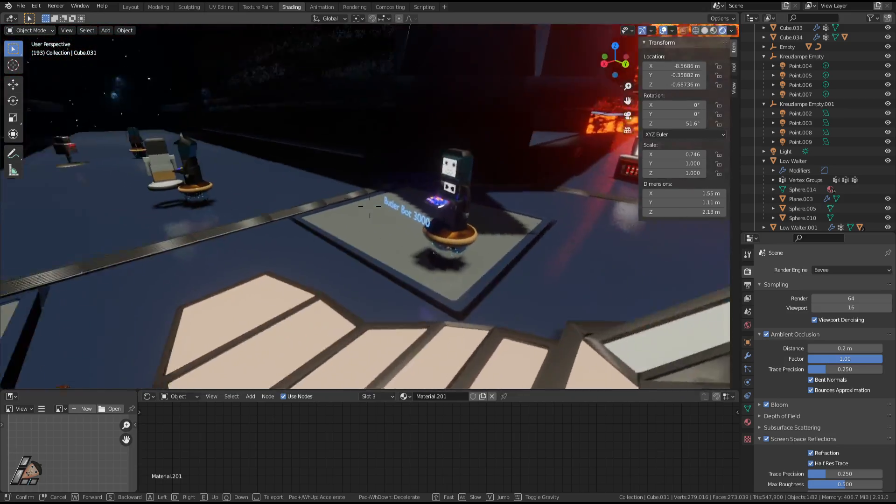
{"action": "key", "text": "w"}
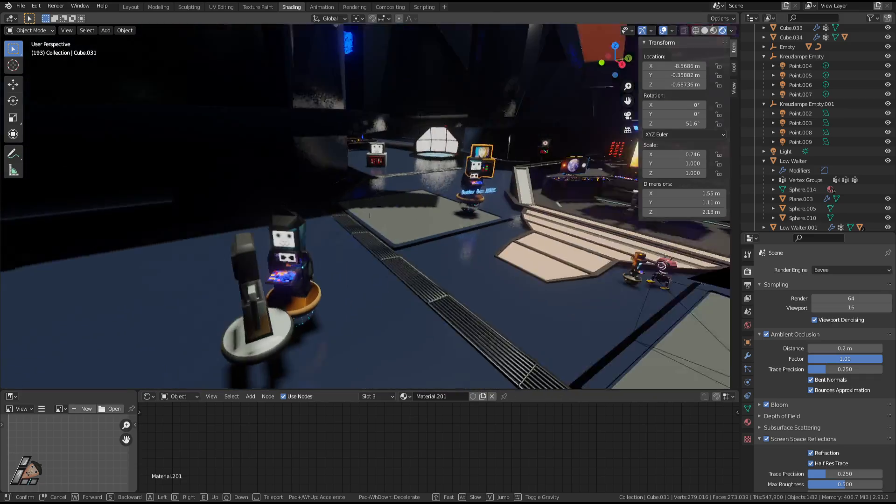
{"action": "key", "text": "w"}
{"action": "key", "text": "w"}
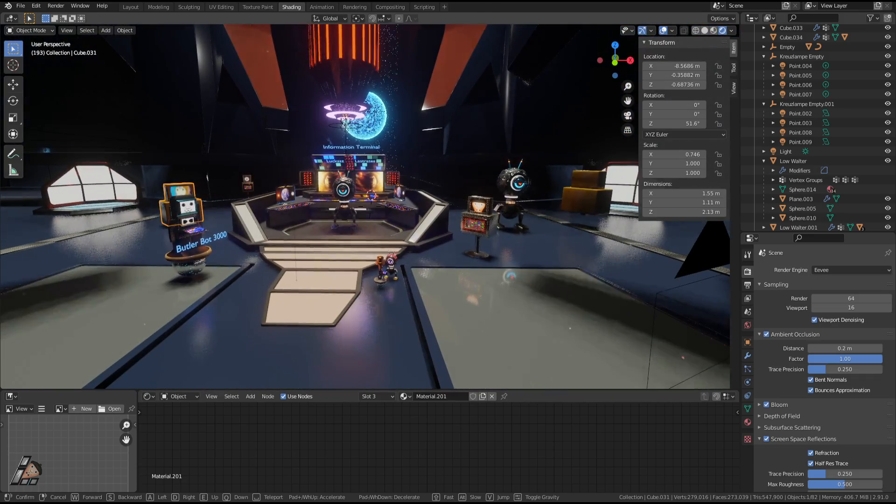
- Return to the camera view, frame the Information Terminal and maximize the viewport
{"action": "key", "text": "KP_0"}
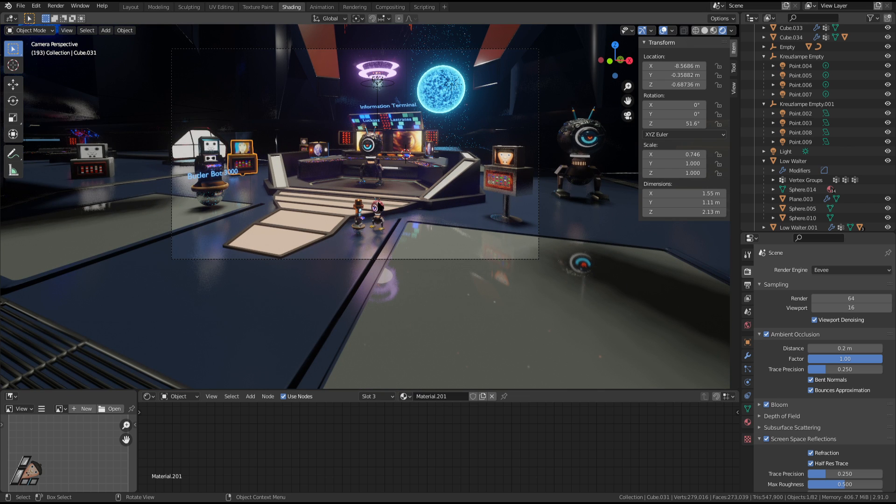
{"action": "middle_click_drag", "start_coordinate": [378, 202], "coordinate": [377, 238], "text": "shift"}
{"action": "scroll", "coordinate": [361, 226], "scroll_direction": "up", "scroll_amount": 2}
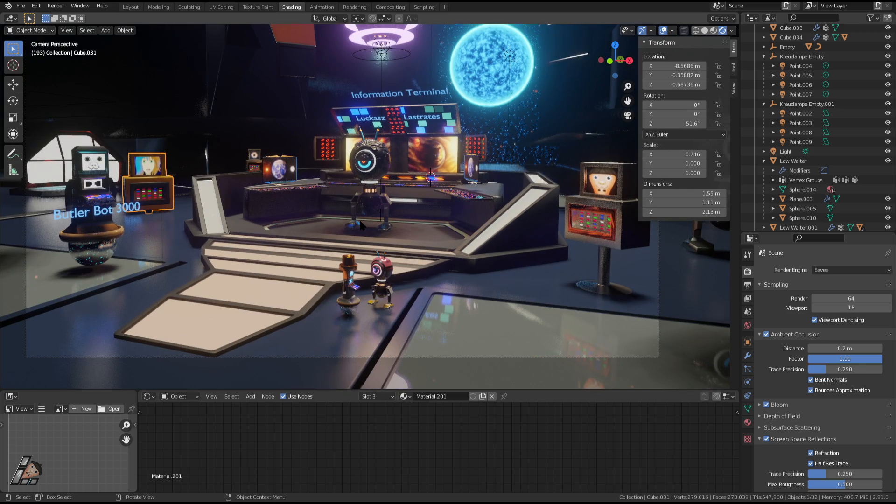
{"action": "key", "text": "ctrl+space"}
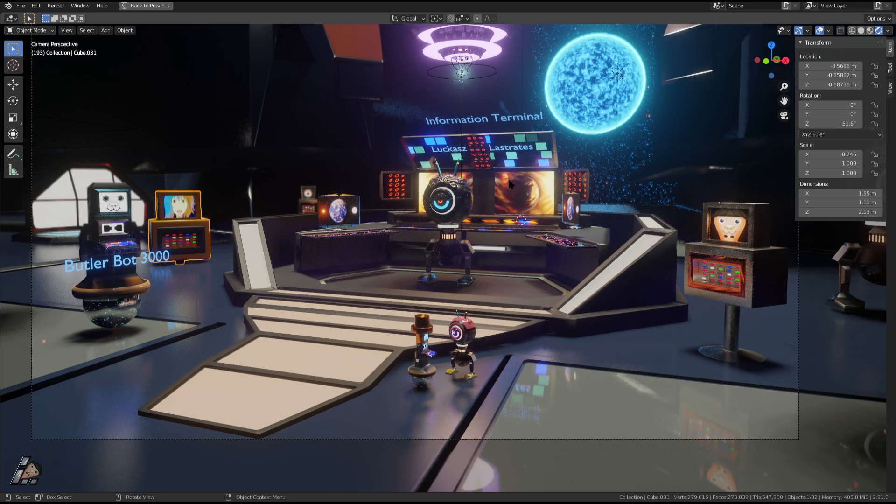
{"action": "middle_click_drag", "start_coordinate": [509, 180], "coordinate": [514, 189], "text": "shift"}
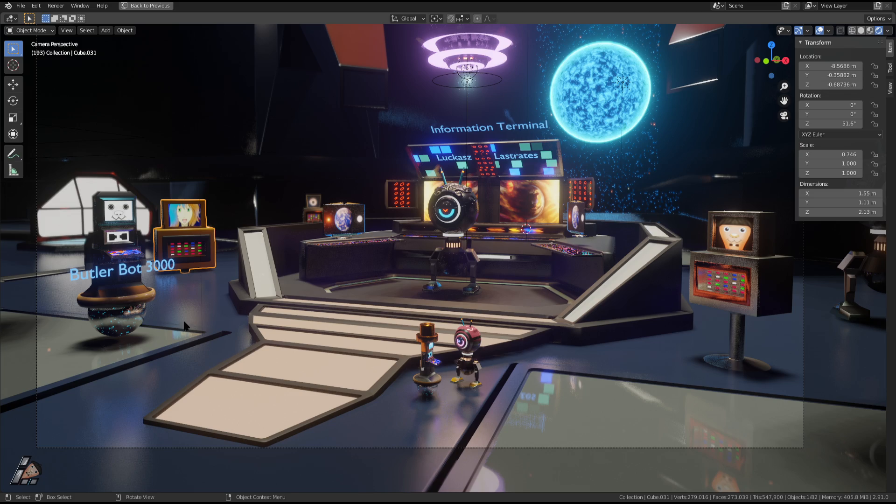
- Select the small red robot in front of the steps and examine it beside its top-hat neighbour
{"action": "left_click", "coordinate": [471, 351]}
{"action": "key", "text": "KP_Decimal"}
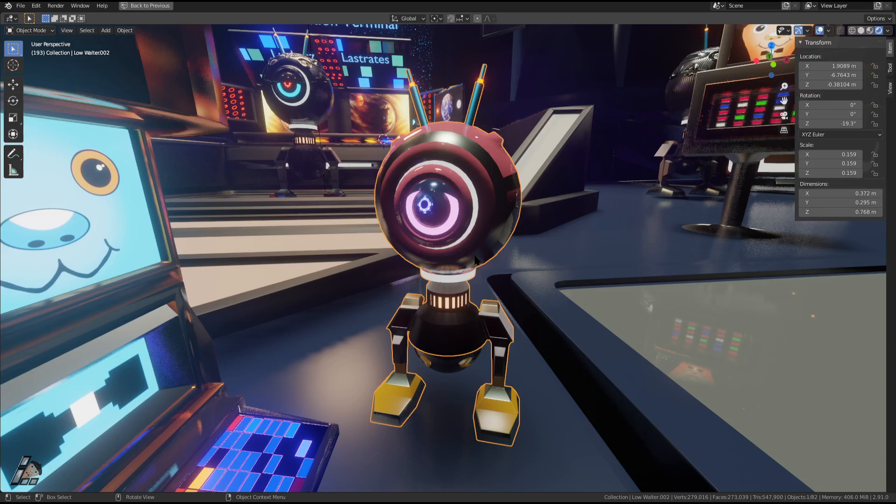
{"action": "mouse_move", "coordinate": [475, 259]}
{"action": "middle_mouse_down"}
{"action": "mouse_move", "coordinate": [385, 268]}
{"action": "mouse_move", "coordinate": [471, 255]}
{"action": "middle_mouse_up"}
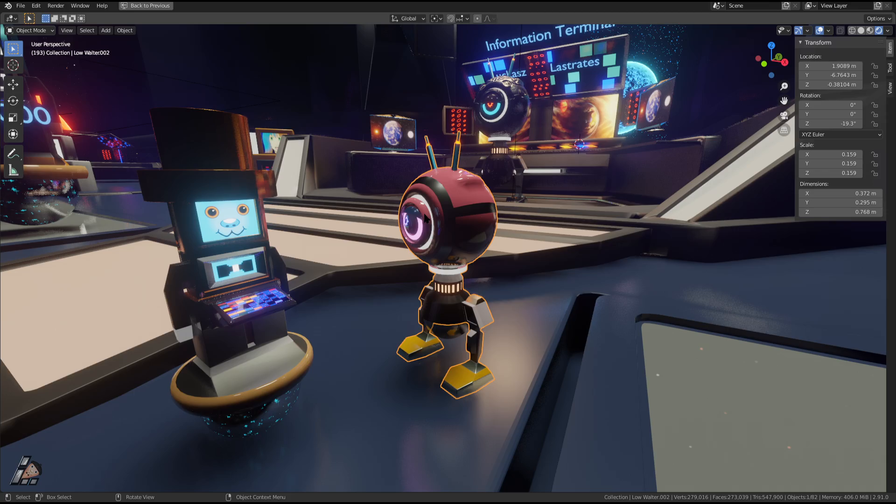
{"action": "middle_click_drag", "start_coordinate": [426, 217], "coordinate": [207, 256]}
{"action": "middle_click_drag", "start_coordinate": [376, 287], "coordinate": [313, 297]}
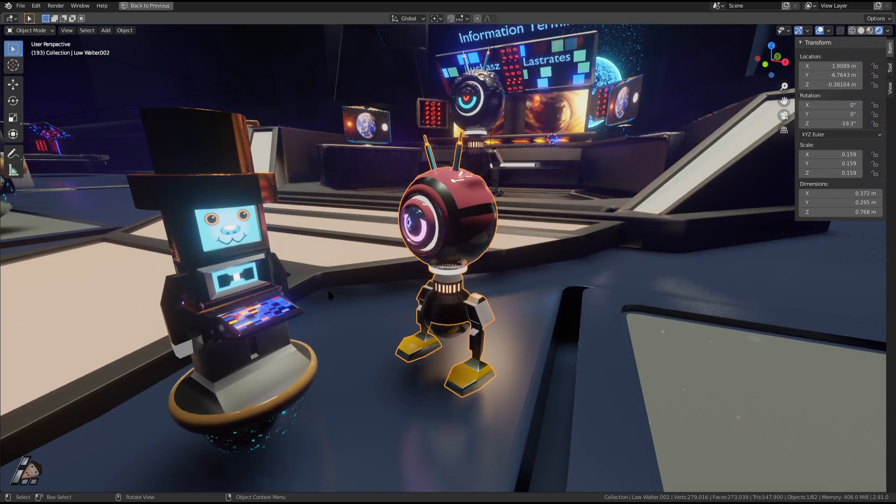
{"action": "scroll", "coordinate": [322, 297], "scroll_direction": "down", "scroll_amount": 2}
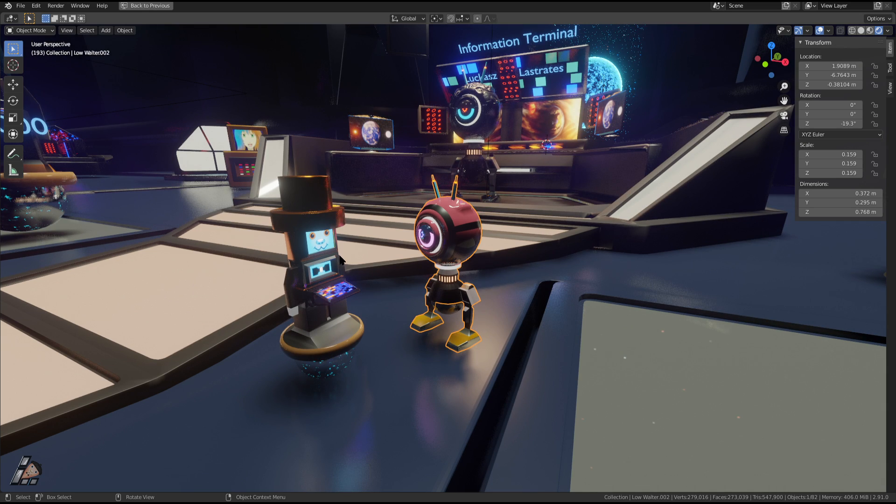
- Rotate the small top-hat robot 28.9° around the global Z axis toward the red robot
{"action": "left_click", "coordinate": [335, 280]}
{"action": "key", "text": "r"}
{"action": "key", "text": "z"}
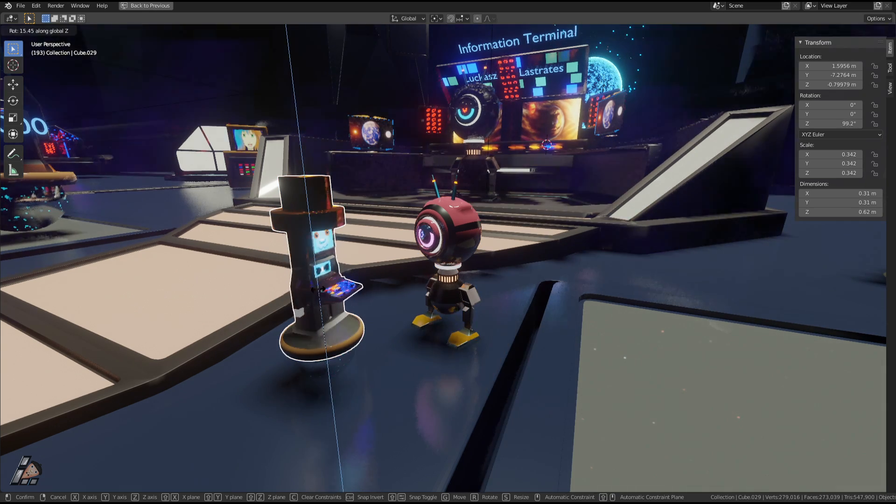
{"action": "left_click", "coordinate": [306, 243]}
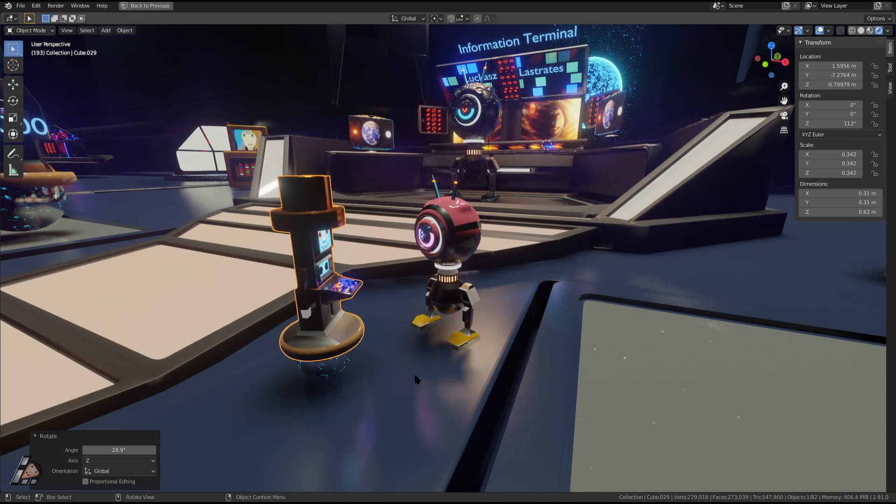
{"action": "left_click", "coordinate": [305, 244]}
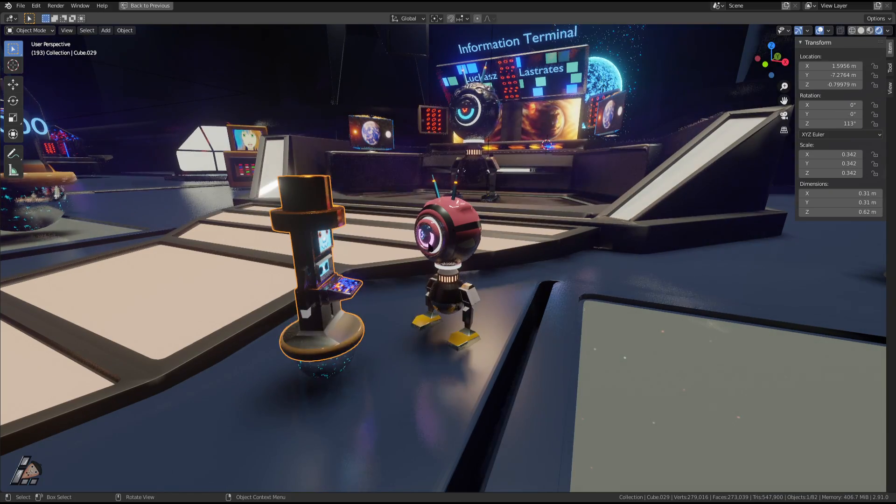
- Select the one-eyed robot standing in the Information Terminal and examine it up close
{"action": "left_click", "coordinate": [502, 164]}
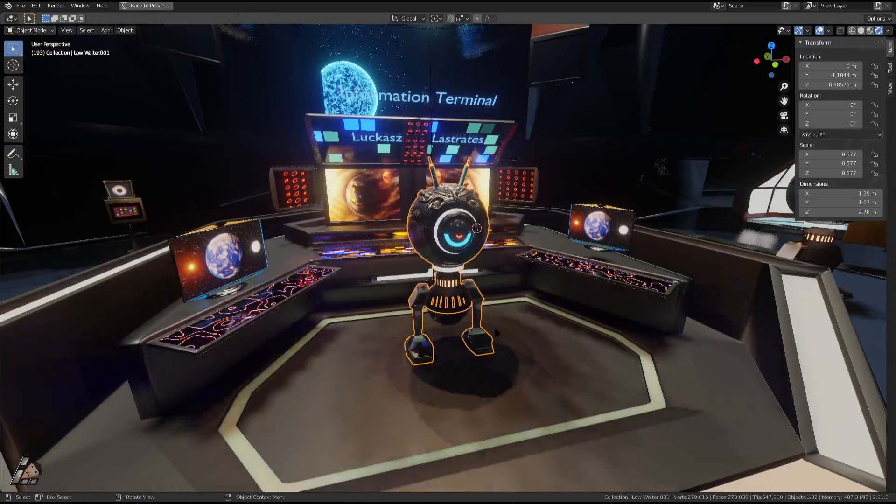
{"action": "middle_click_drag", "start_coordinate": [494, 326], "coordinate": [476, 306]}
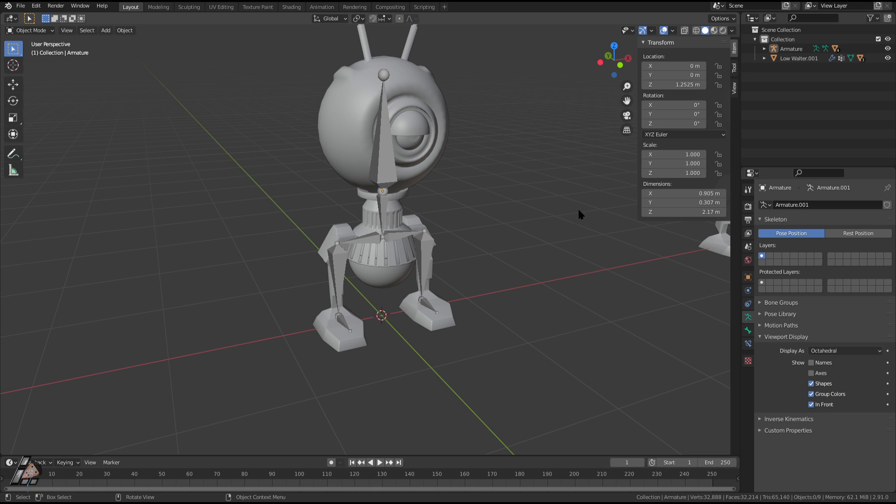
- Examine the armature inside the one-eyed robot's head, body, legs and feet from several angles and distances
{"action": "middle_click_drag", "start_coordinate": [578, 208], "coordinate": [391, 210]}
{"action": "scroll", "coordinate": [415, 221], "scroll_direction": "down", "scroll_amount": 5}
{"action": "scroll", "coordinate": [430, 227], "scroll_direction": "up", "scroll_amount": 4}
{"action": "middle_click_drag", "start_coordinate": [458, 232], "coordinate": [416, 231]}
{"action": "scroll", "coordinate": [360, 282], "scroll_direction": "up", "scroll_amount": 4}
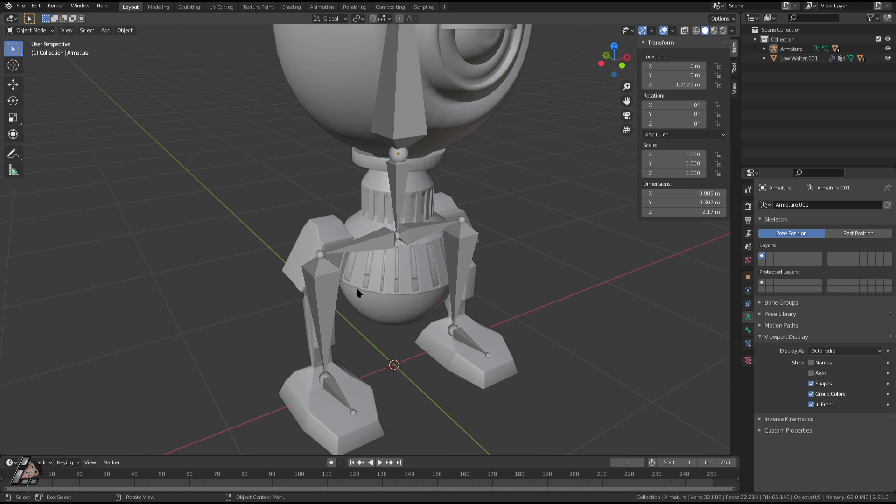
{"action": "scroll", "coordinate": [330, 336], "scroll_direction": "down", "scroll_amount": 3}
{"action": "middle_click_drag", "start_coordinate": [373, 325], "coordinate": [371, 301]}
- Select the one-eyed robot's body mesh, and switch the selection to its armature
{"action": "left_click", "coordinate": [353, 292]}
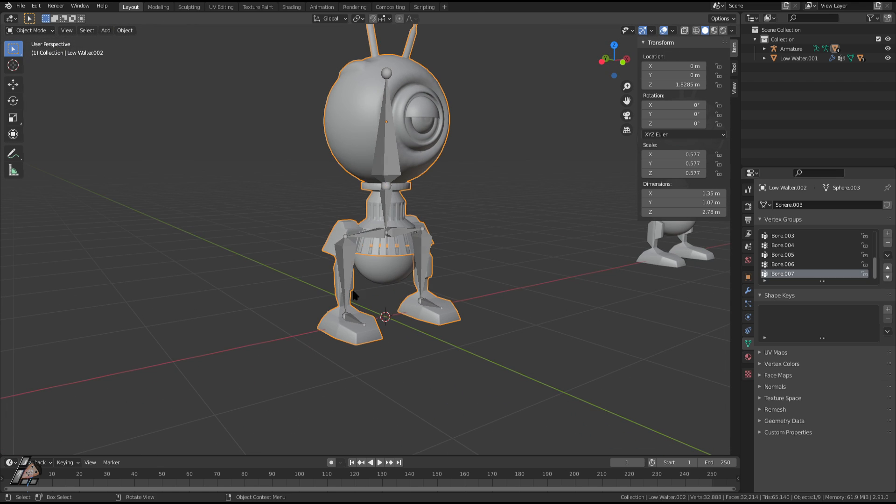
{"action": "left_click", "coordinate": [357, 270]}
{"action": "left_click", "coordinate": [350, 280]}
{"action": "left_click", "coordinate": [353, 299]}
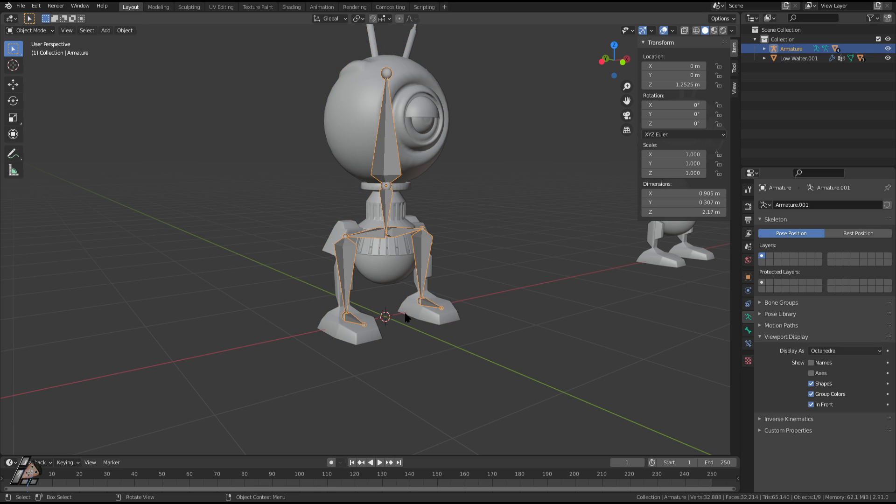
- Check the robot's armature by switching Edit Mode on and off, and examine its hip and leg bones from the front
{"action": "key", "text": "Tab"}
{"action": "key", "text": "Tab"}
{"action": "middle_click_drag", "start_coordinate": [217, 142], "coordinate": [427, 265]}
{"action": "left_click", "coordinate": [341, 244]}
{"action": "left_click", "coordinate": [357, 237]}
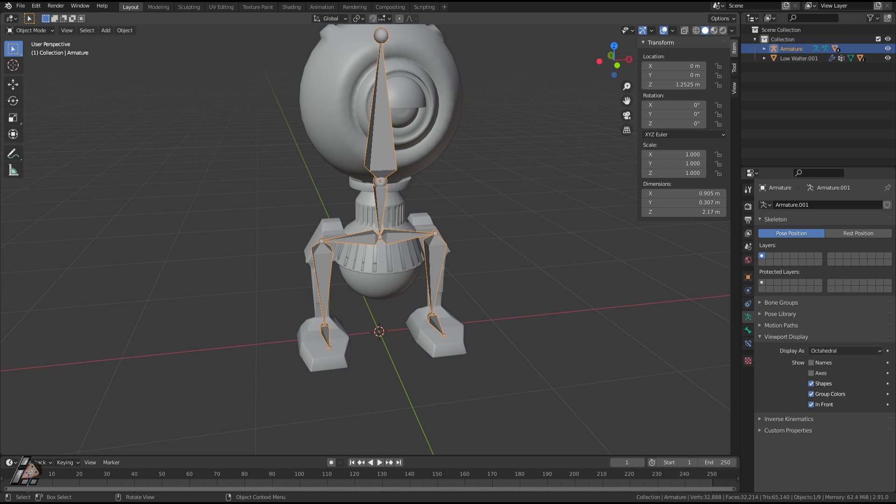
- Put the one-eyed robot's armature in Pose Mode and switch the viewport to Material Preview shading
{"action": "left_click", "coordinate": [30, 31]}
{"action": "left_click", "coordinate": [25, 63]}
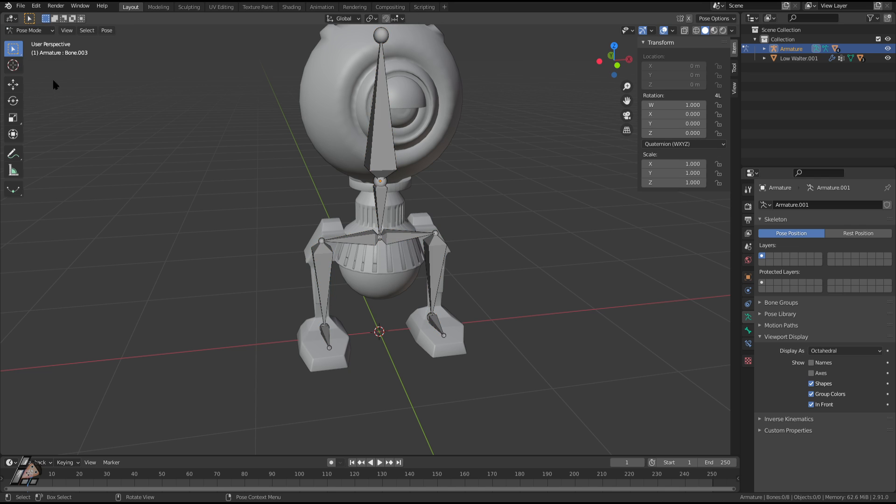
{"action": "middle_click_drag", "start_coordinate": [371, 243], "coordinate": [433, 161]}
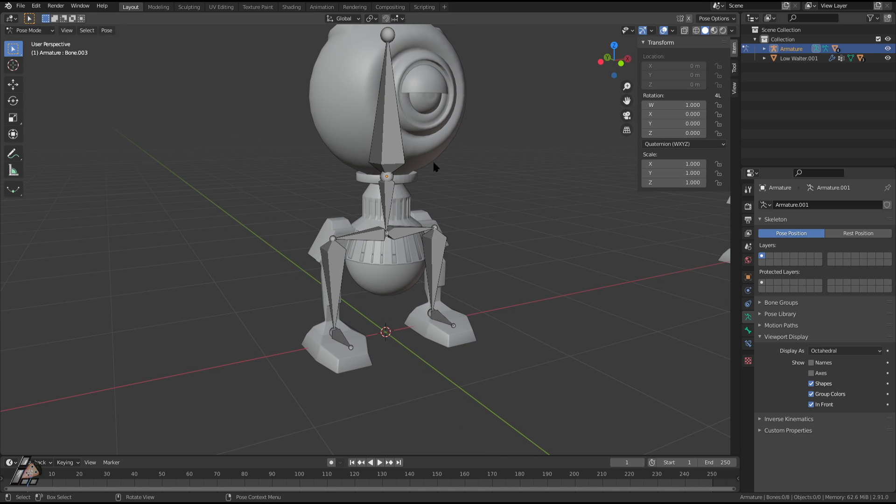
{"action": "left_click", "coordinate": [714, 31]}
{"action": "mouse_move", "coordinate": [484, 254]}
{"action": "middle_mouse_down"}
{"action": "mouse_move", "coordinate": [471, 233]}
{"action": "mouse_move", "coordinate": [458, 231]}
{"action": "mouse_move", "coordinate": [483, 268]}
{"action": "mouse_move", "coordinate": [528, 226]}
{"action": "middle_mouse_up"}
{"action": "scroll", "coordinate": [514, 197], "scroll_direction": "up", "scroll_amount": 5}
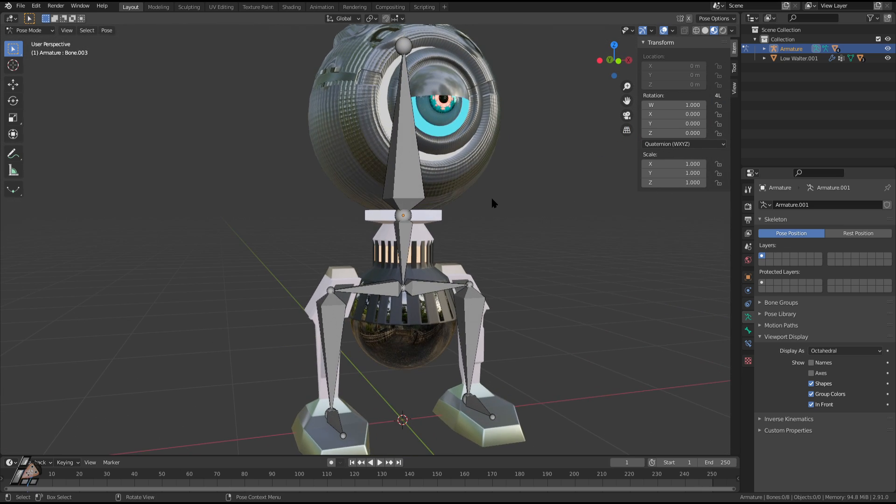
{"action": "middle_click_drag", "start_coordinate": [492, 199], "coordinate": [541, 210], "text": "shift"}
{"action": "scroll", "coordinate": [528, 274], "scroll_direction": "down", "scroll_amount": 2}
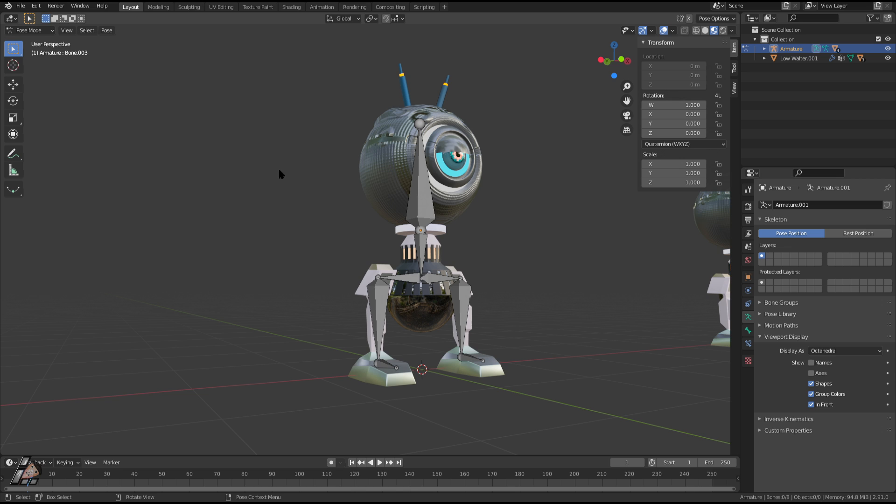
- Try rotating the bone of the robot's right leg about the global X axis, and deselect it
{"action": "scroll", "coordinate": [354, 343], "scroll_direction": "down", "scroll_amount": 1}
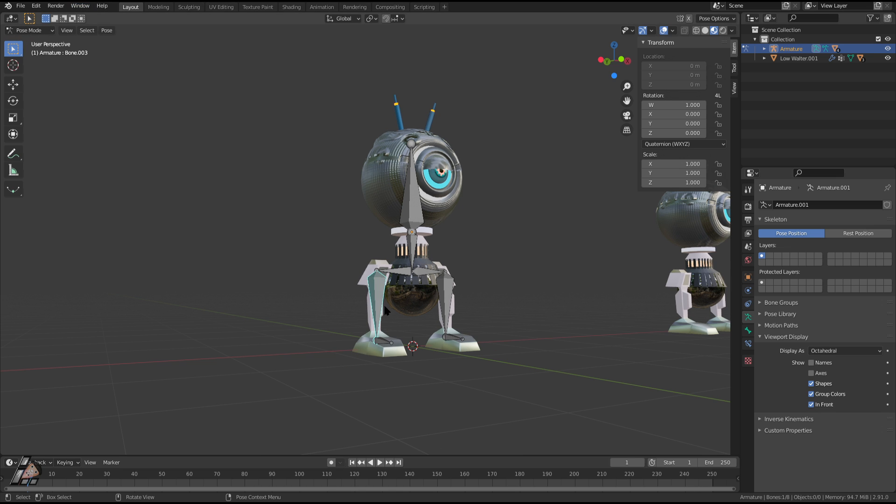
{"action": "key", "text": "r"}
{"action": "key", "text": "x"}
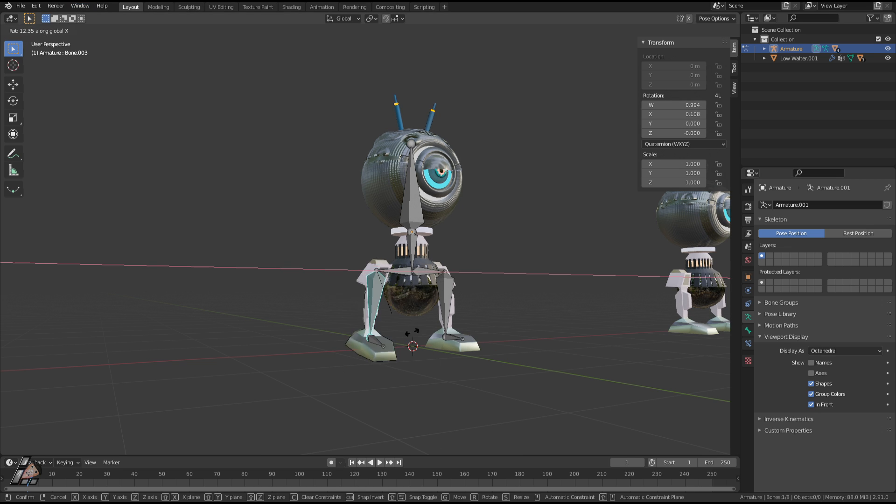
{"action": "right_click", "coordinate": [483, 266]}
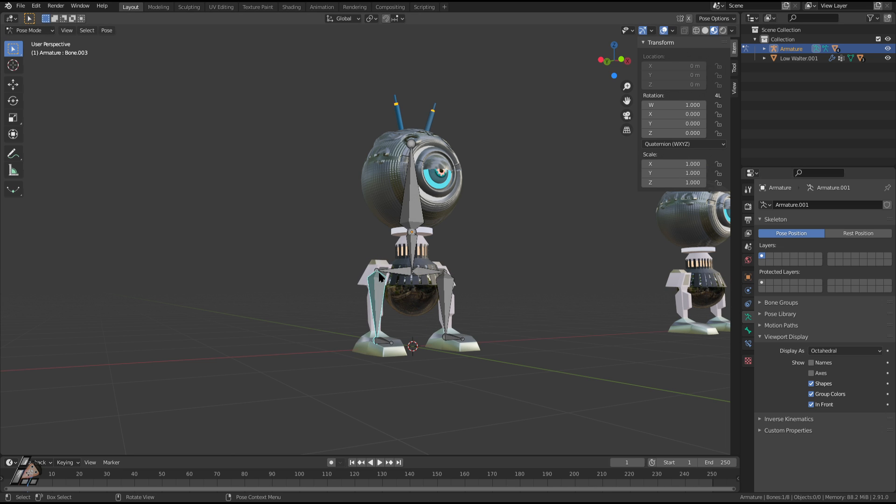
{"action": "middle_click_drag", "start_coordinate": [380, 277], "coordinate": [397, 327]}
{"action": "left_click", "coordinate": [401, 348]}
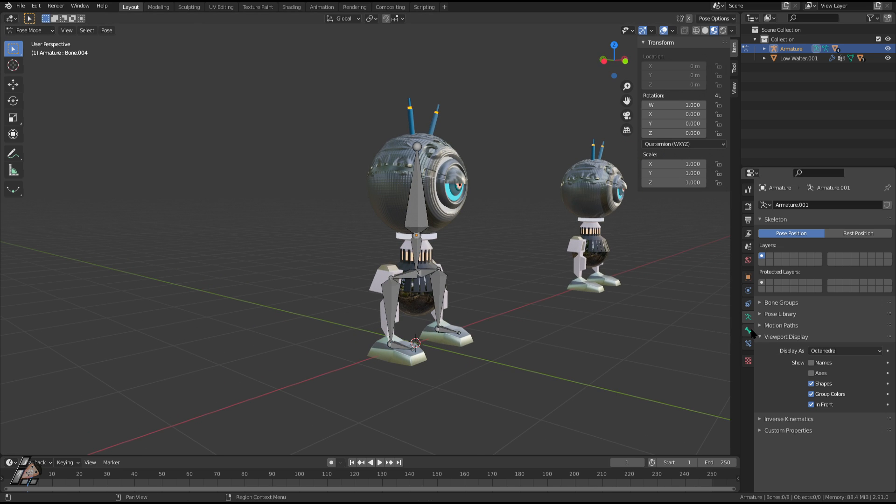
- Toggle the armature from Pose Mode to Edit Mode and back, and view the robot from the front
{"action": "key", "text": "Tab"}
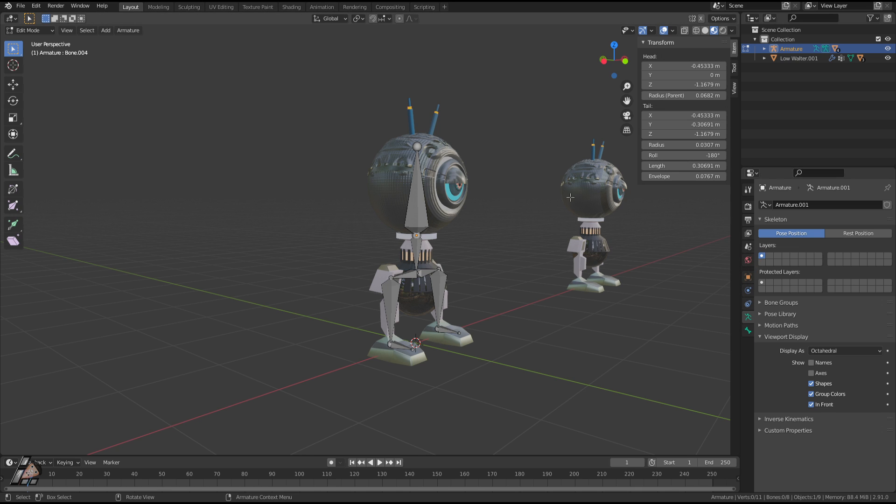
{"action": "key", "text": "Tab"}
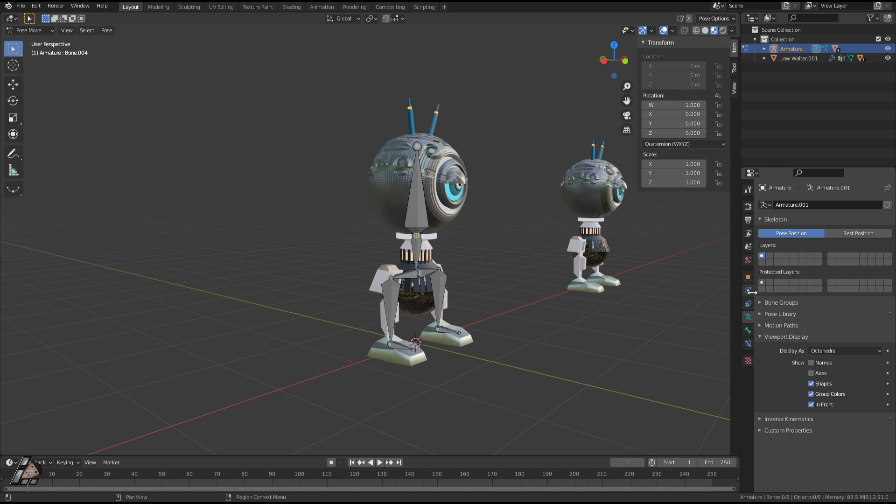
{"action": "middle_click_drag", "start_coordinate": [626, 261], "coordinate": [436, 254]}
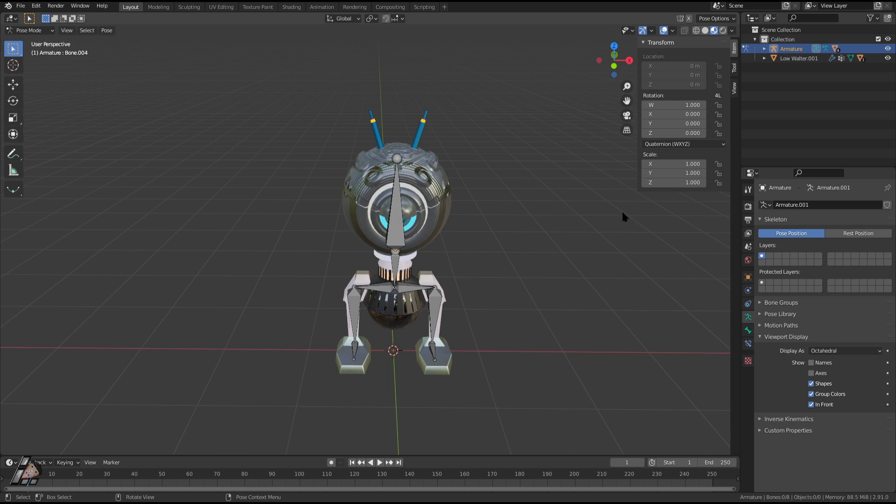
- Switch the armature to Object Mode, and toggle it into Edit Mode and back to Object Mode
{"action": "left_click", "coordinate": [29, 31]}
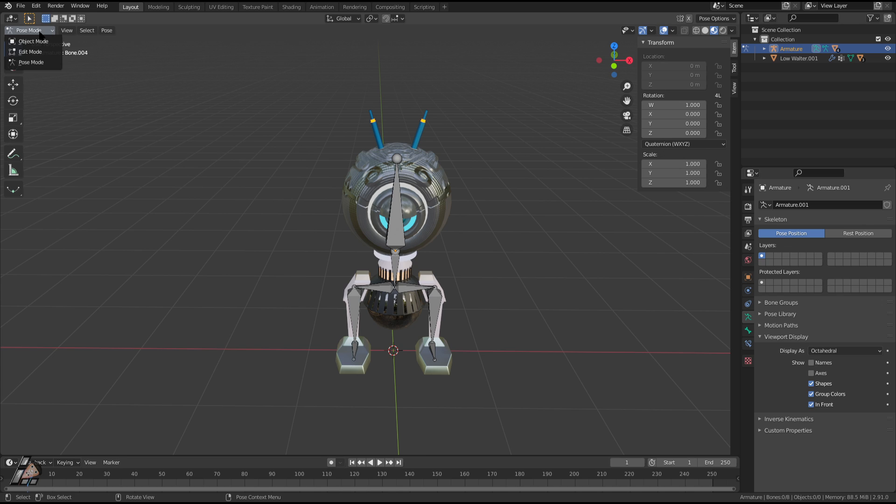
{"action": "left_click", "coordinate": [32, 30]}
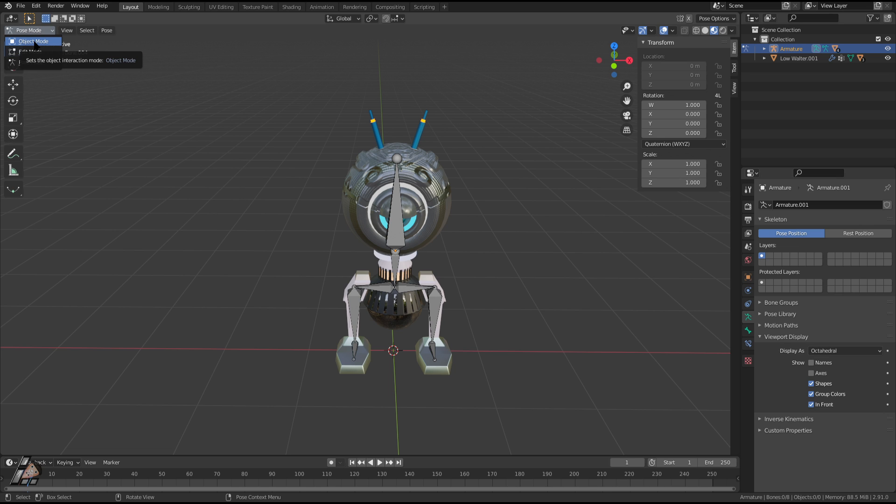
{"action": "left_click", "coordinate": [33, 42]}
{"action": "middle_click_drag", "start_coordinate": [301, 258], "coordinate": [446, 239]}
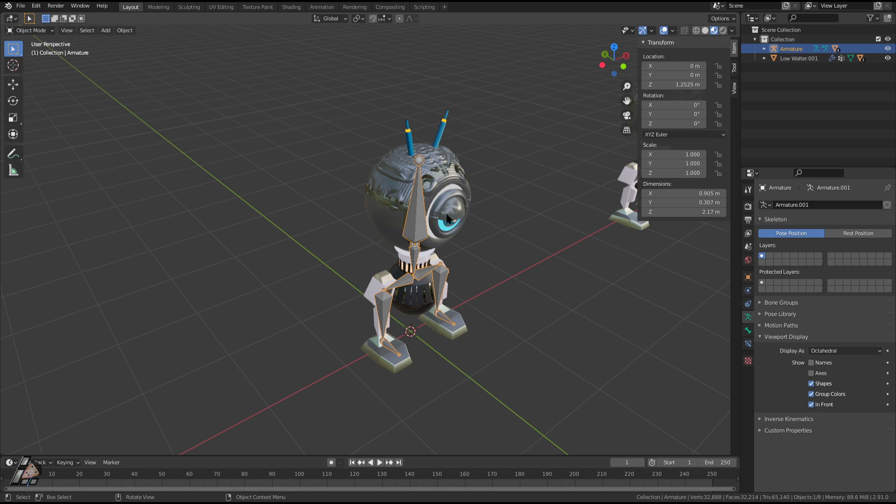
{"action": "key", "text": "Tab"}
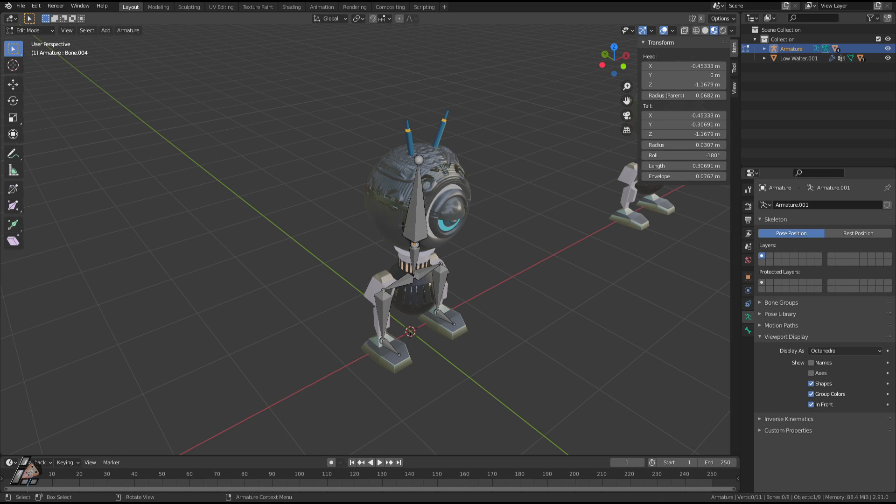
{"action": "key", "text": "Tab"}
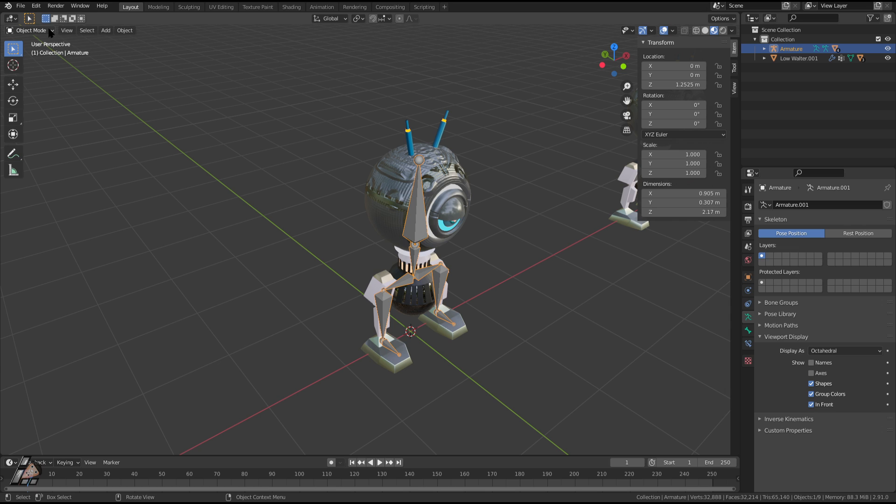
- Put the armature in Pose Mode and toggle repeatedly between Edit Mode and Pose Mode
{"action": "left_click", "coordinate": [30, 30]}
{"action": "left_click", "coordinate": [30, 63]}
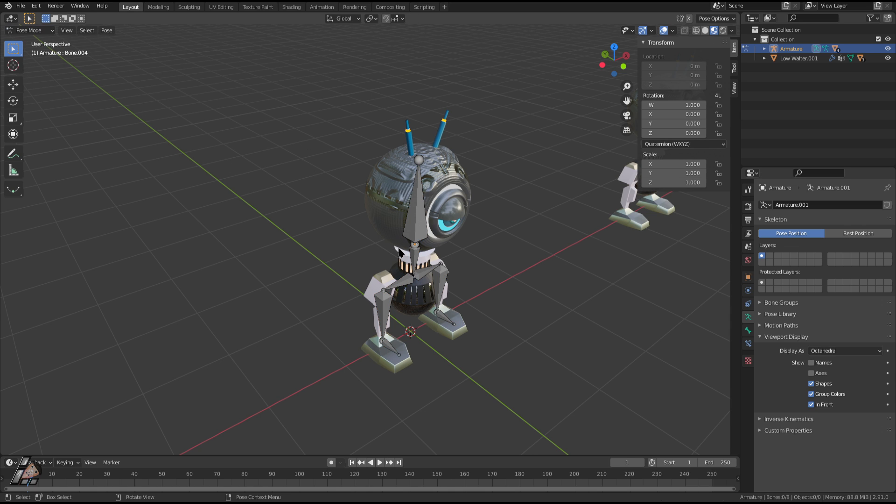
{"action": "key", "text": "Tab"}
{"action": "key", "text": "Tab"}
{"action": "key", "text": "Tab"}
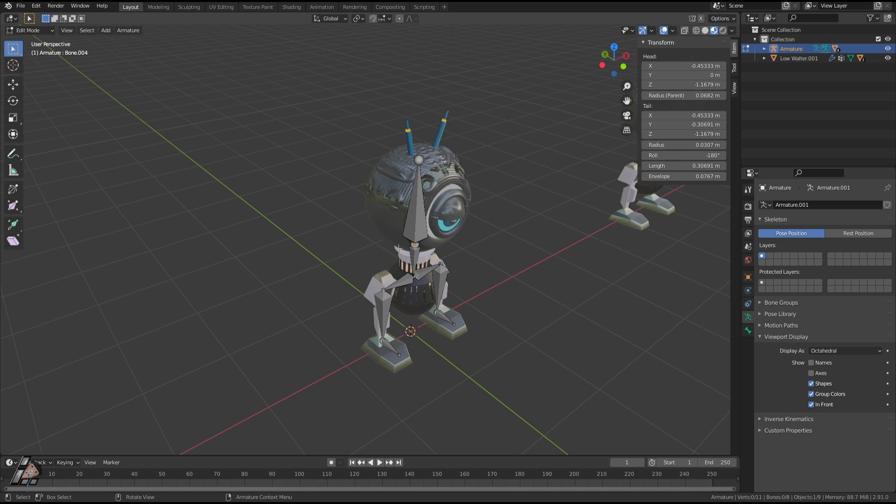
{"action": "key", "text": "Tab"}
{"action": "key", "text": "Tab"}
{"action": "key", "text": "Tab"}
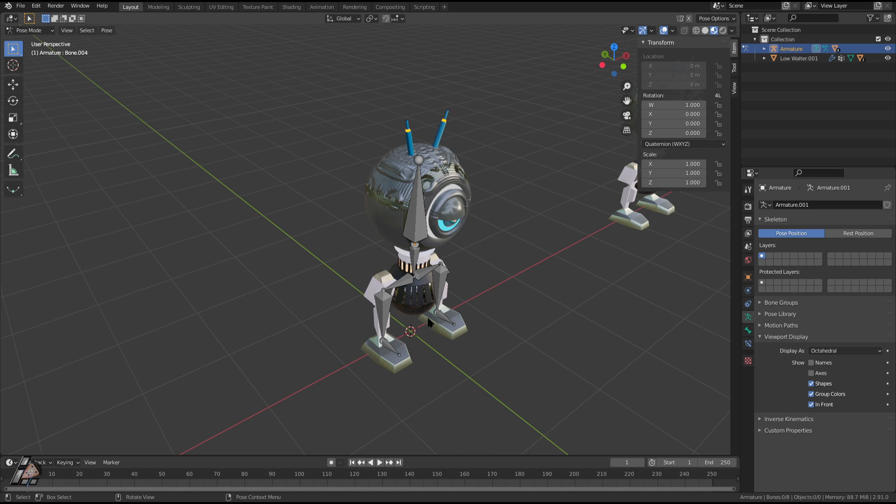
- Return the robot's armature to Object Mode and view the whole robot from a lower angle
{"action": "middle_click_drag", "start_coordinate": [428, 322], "coordinate": [382, 320]}
{"action": "left_click", "coordinate": [28, 31]}
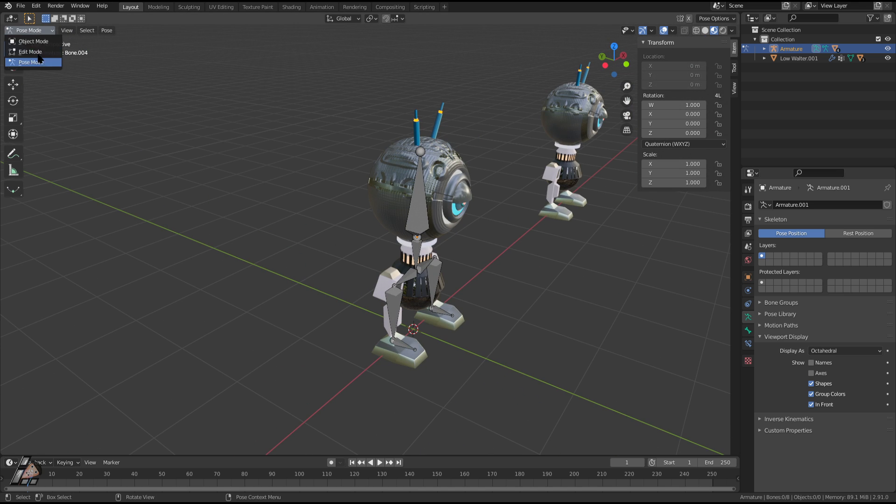
{"action": "left_click", "coordinate": [32, 42]}
{"action": "middle_click_drag", "start_coordinate": [547, 240], "coordinate": [565, 308]}
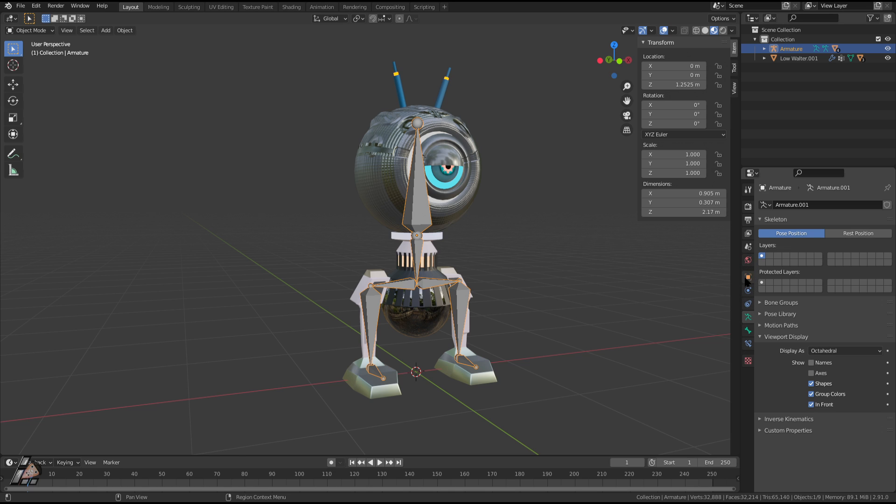
- Turn off the viewport display of the Bevel modifier on the robot's body mesh, keeping its Armature modifier displayed
{"action": "left_click", "coordinate": [458, 190]}
{"action": "left_click", "coordinate": [748, 290]}
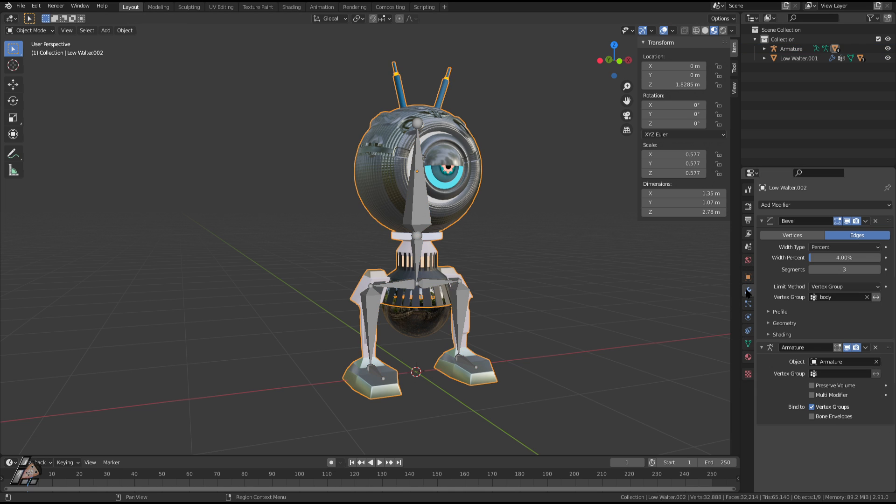
{"action": "left_click", "coordinate": [847, 222]}
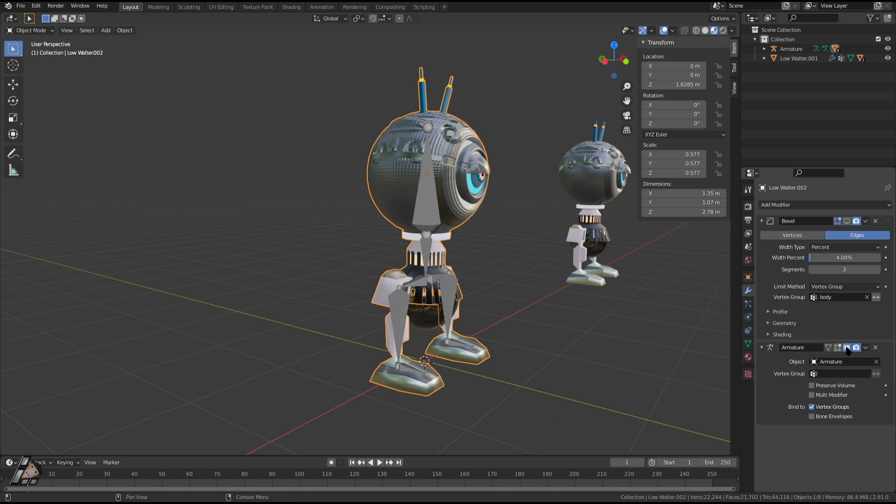
{"action": "left_click", "coordinate": [848, 347]}
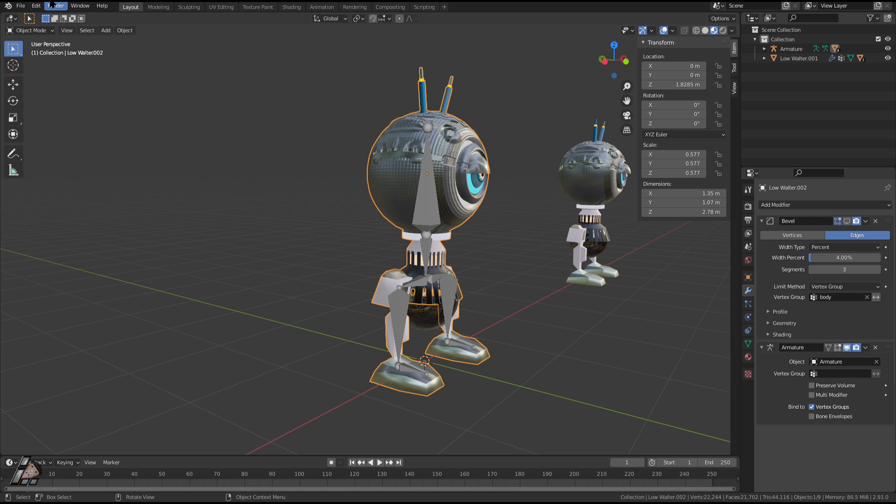
- Select the robot's armature in Object Mode and put it in Pose Mode
{"action": "left_click", "coordinate": [30, 30]}
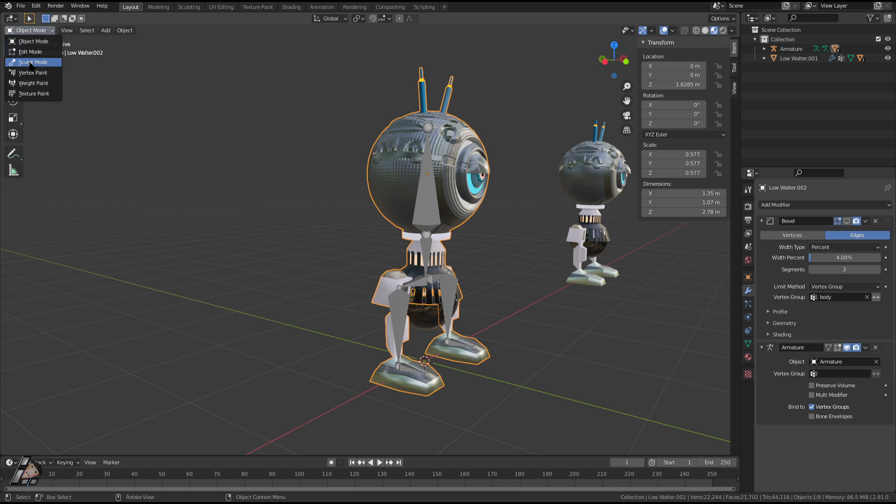
{"action": "left_click", "coordinate": [32, 41]}
{"action": "left_click", "coordinate": [431, 195]}
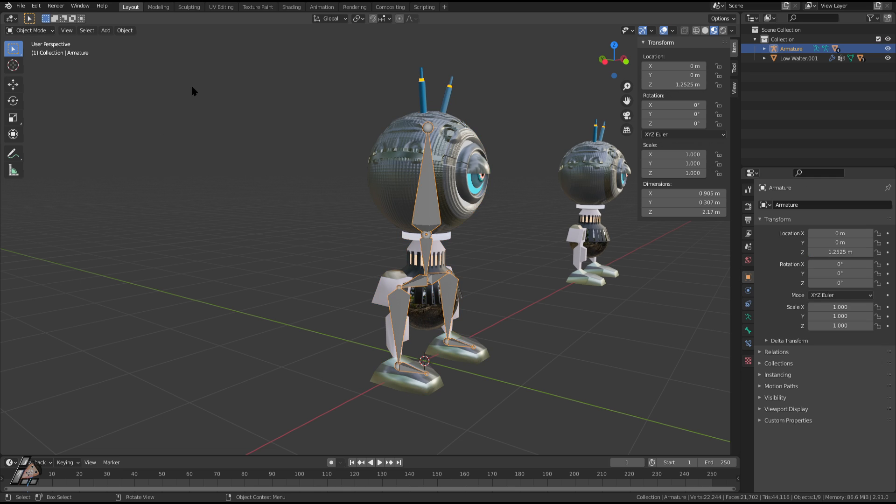
{"action": "left_click", "coordinate": [31, 31]}
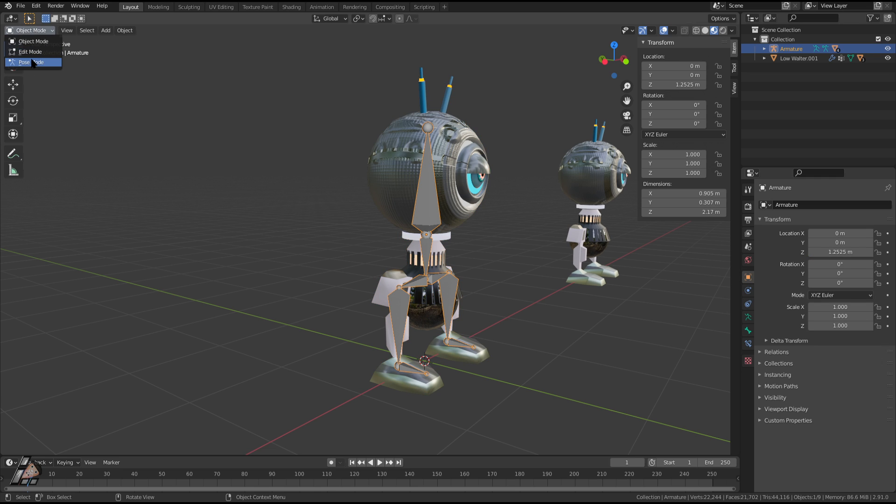
{"action": "left_click", "coordinate": [33, 62]}
- Select the bone of the robot's right leg and swing it forward by rotating it about the global X axis
{"action": "middle_click_drag", "start_coordinate": [459, 270], "coordinate": [434, 268]}
{"action": "left_click", "coordinate": [368, 314]}
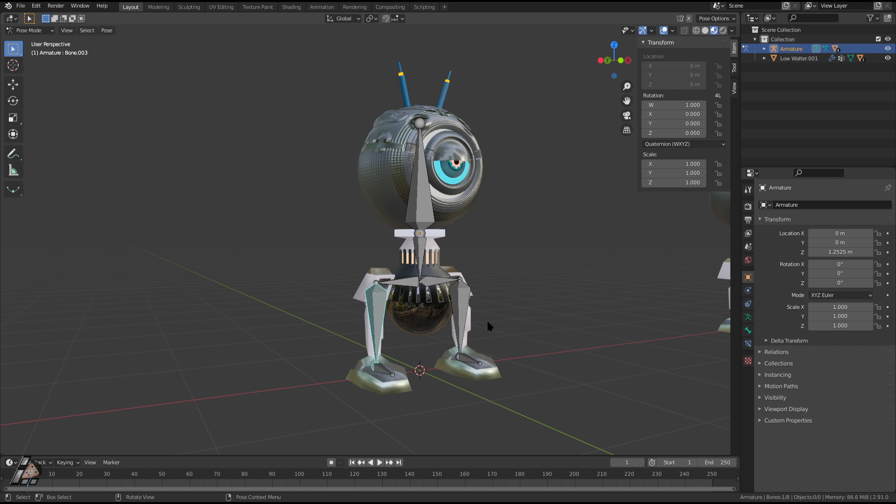
{"action": "key", "text": "r"}
{"action": "key", "text": "Escape"}
{"action": "middle_click_drag", "start_coordinate": [567, 310], "coordinate": [559, 319]}
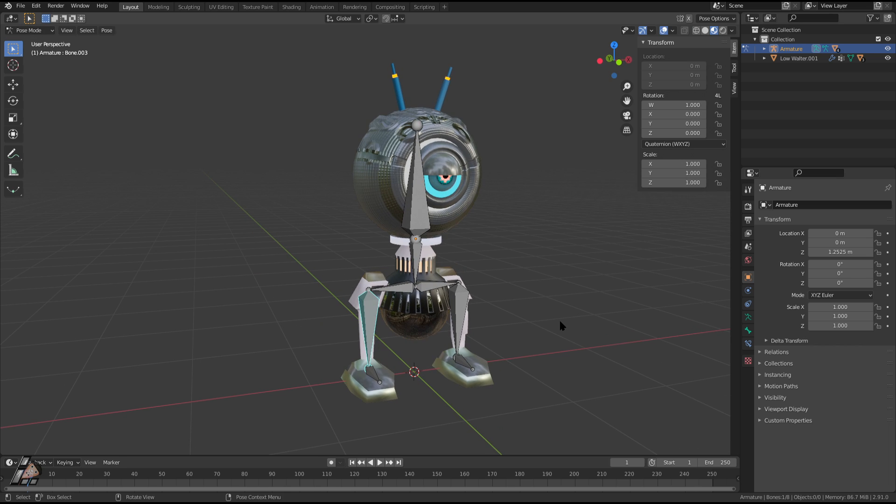
{"action": "key", "text": "r"}
{"action": "key", "text": "x"}
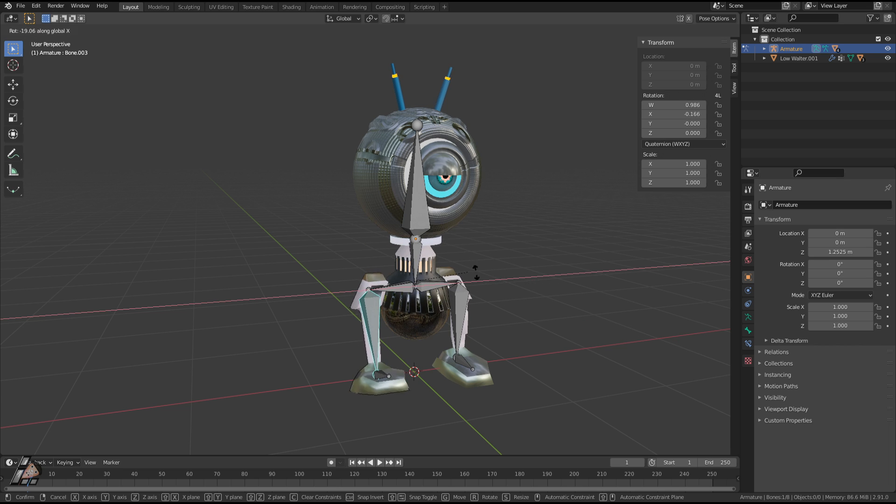
{"action": "key", "text": "y"}
{"action": "key", "text": "x"}
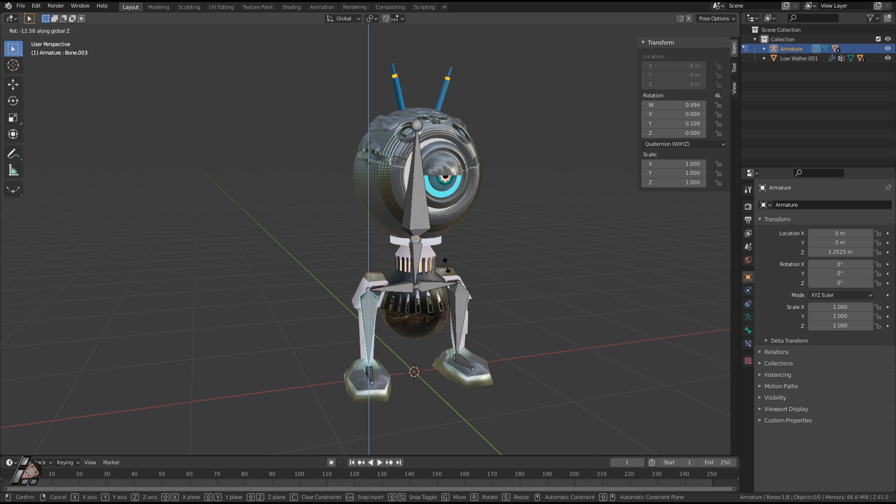
{"action": "left_click", "coordinate": [435, 223]}
- Try rotating the right foot bone about the global X axis
{"action": "middle_click_drag", "start_coordinate": [457, 312], "coordinate": [502, 330]}
{"action": "left_click", "coordinate": [463, 353]}
{"action": "key", "text": "r"}
{"action": "key", "text": "x"}
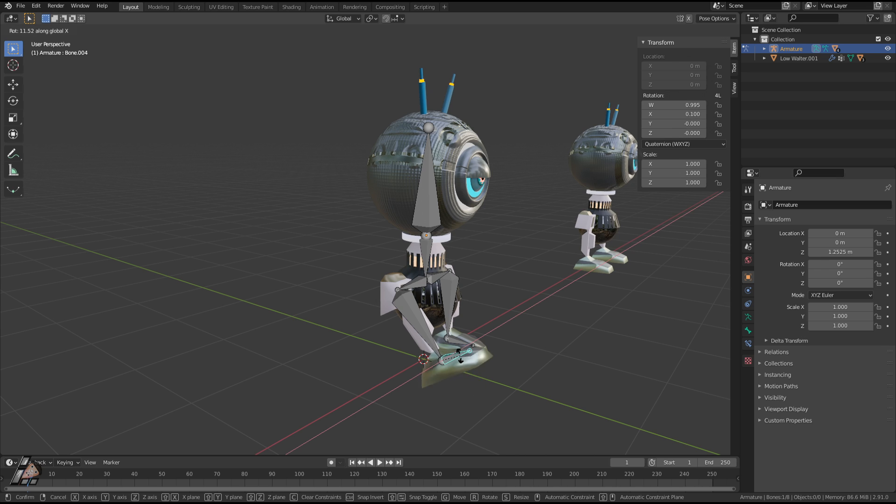
{"action": "key", "text": "Escape"}
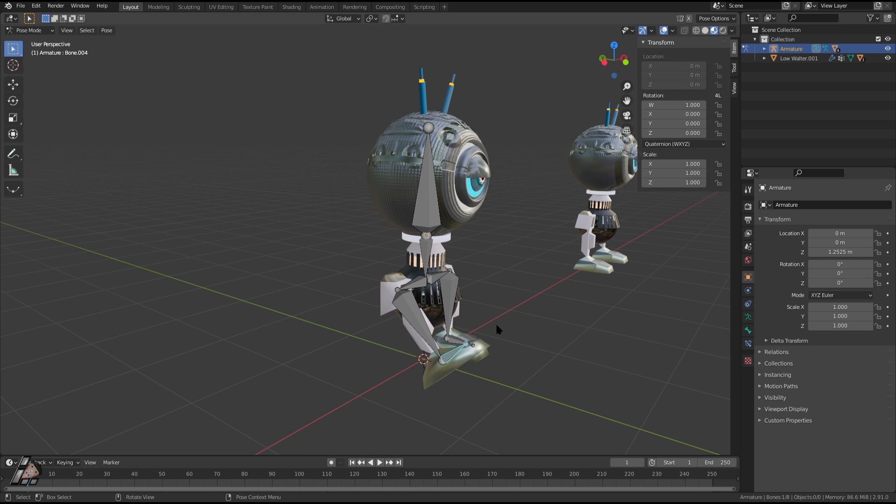
- Try tilting the robot's head by rotating its head bone about the global X axis
{"action": "middle_click_drag", "start_coordinate": [496, 330], "coordinate": [390, 243]}
{"action": "left_click", "coordinate": [401, 229]}
{"action": "key", "text": "r"}
{"action": "key", "text": "x"}
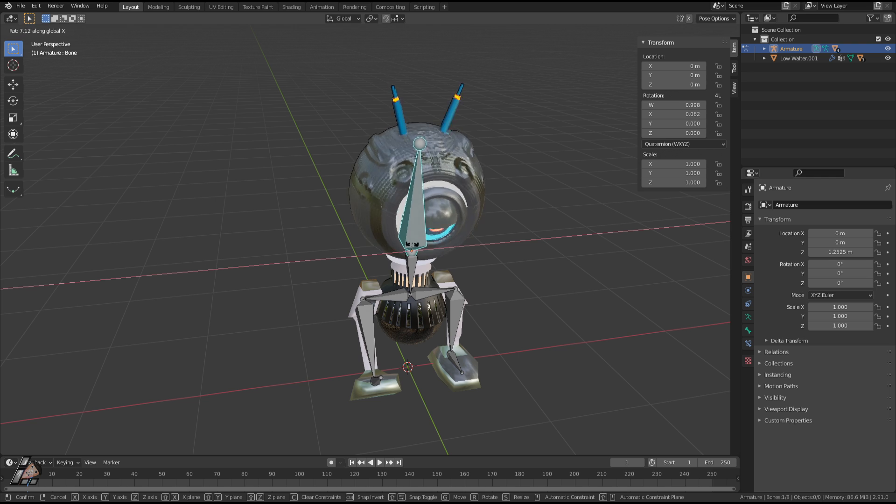
{"action": "right_click", "coordinate": [542, 266]}
{"action": "scroll", "coordinate": [542, 269], "scroll_direction": "up", "scroll_amount": 1}
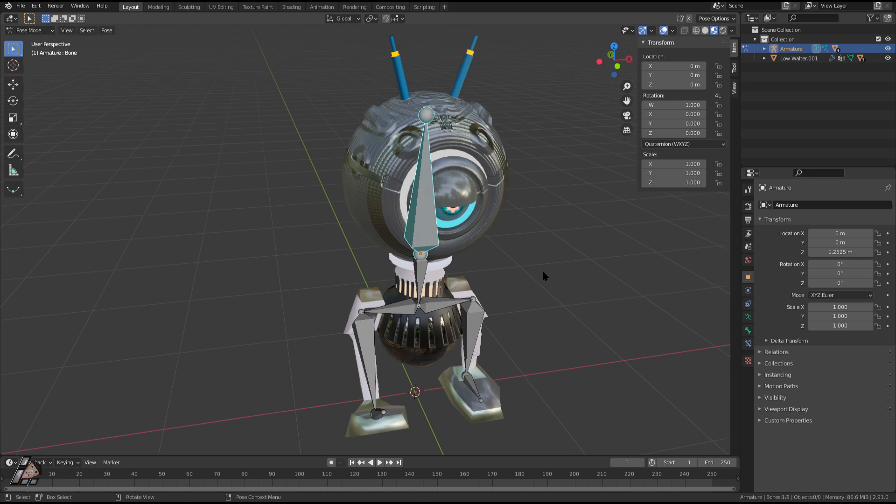
- Try turning the robot's head by rotating its head bone about the global Z axis, also testing the X and Y axes
{"action": "middle_click_drag", "start_coordinate": [542, 269], "coordinate": [528, 238]}
{"action": "key", "text": "r"}
{"action": "key", "text": "z"}
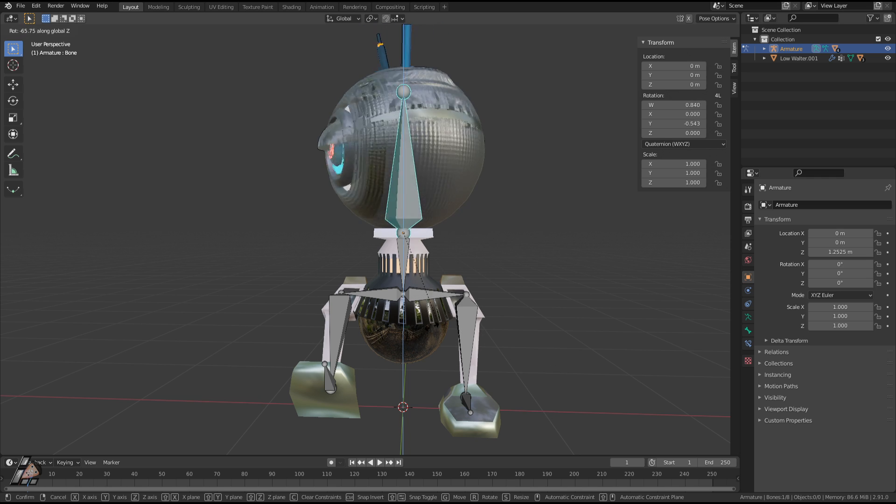
{"action": "right_click", "coordinate": [468, 323]}
{"action": "key", "text": "r"}
{"action": "key", "text": "x"}
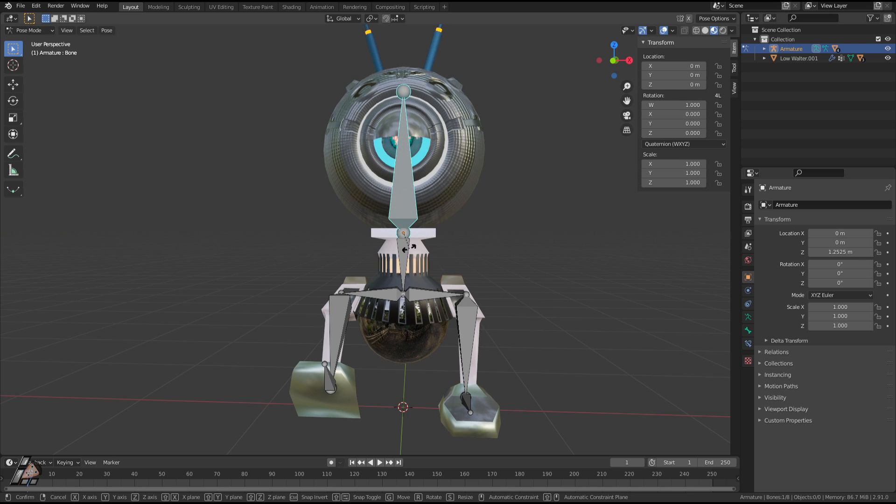
{"action": "key", "text": "y"}
{"action": "right_click", "coordinate": [422, 248]}
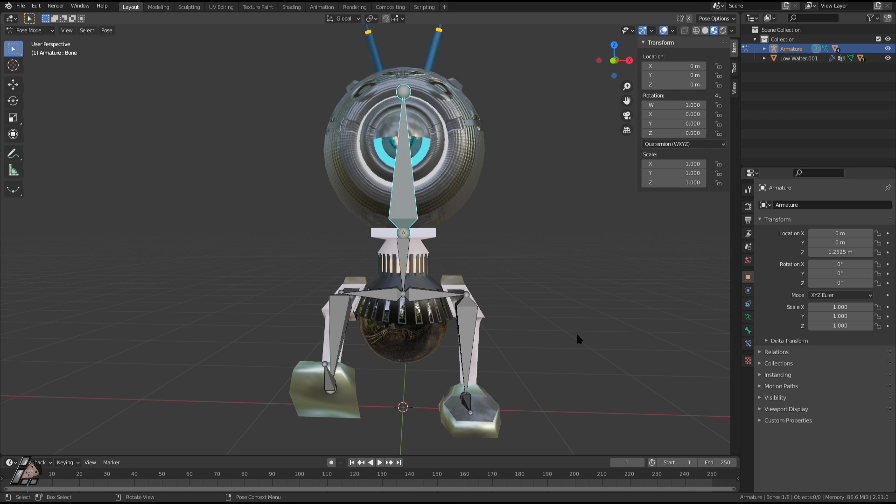
{"action": "key", "text": "r"}
{"action": "key", "text": "z"}
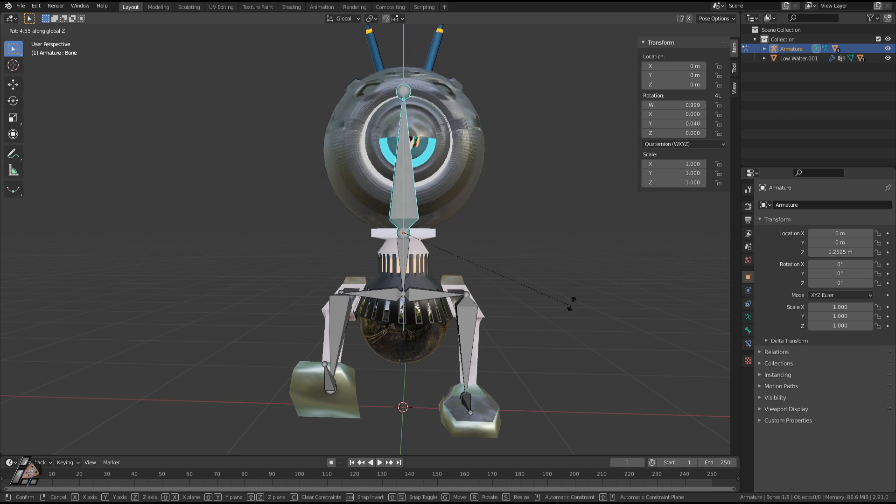
{"action": "right_click", "coordinate": [472, 177]}
- Undo the robot's leg pose changes so both legs stand in their original position
{"action": "middle_click_drag", "start_coordinate": [463, 299], "coordinate": [479, 308]}
{"action": "scroll", "coordinate": [526, 332], "scroll_direction": "down", "scroll_amount": 4}
{"action": "key", "text": "ctrl+z"}
{"action": "key", "text": "ctrl+z"}
{"action": "key", "text": "ctrl+z"}
{"action": "key", "text": "ctrl+z"}
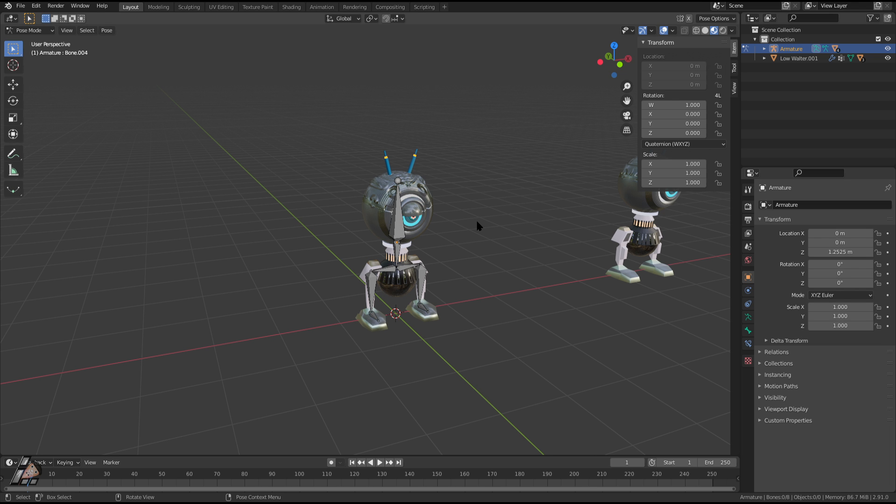
- Select the robot's head bone and try rotating it about the global Z axis and freely without an axis constraint
{"action": "middle_click_drag", "start_coordinate": [317, 120], "coordinate": [366, 282]}
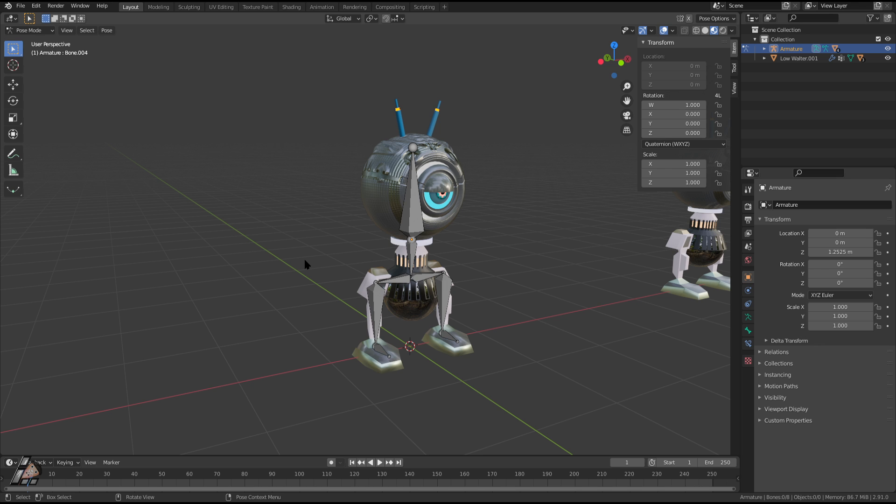
{"action": "middle_click_drag", "start_coordinate": [295, 270], "coordinate": [410, 269]}
{"action": "scroll", "coordinate": [484, 264], "scroll_direction": "up", "scroll_amount": 2}
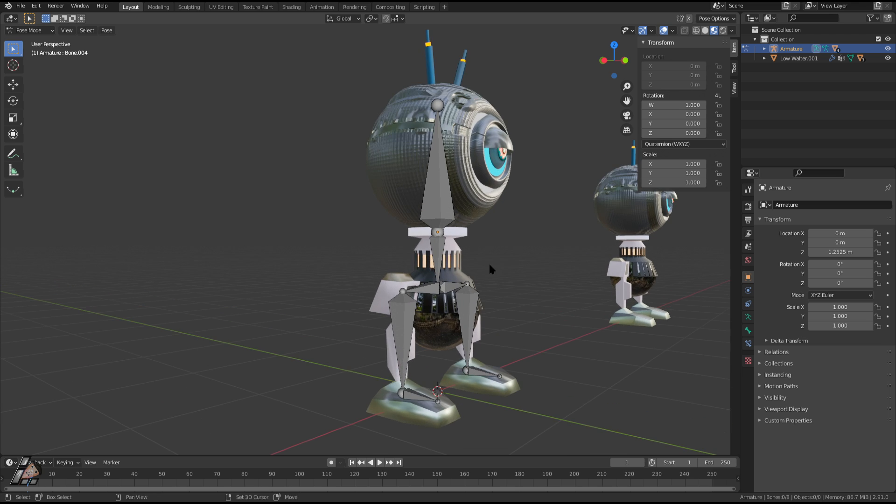
{"action": "middle_click_drag", "start_coordinate": [489, 262], "coordinate": [444, 230], "text": "shift"}
{"action": "middle_click_drag", "start_coordinate": [429, 199], "coordinate": [419, 234], "text": "shift"}
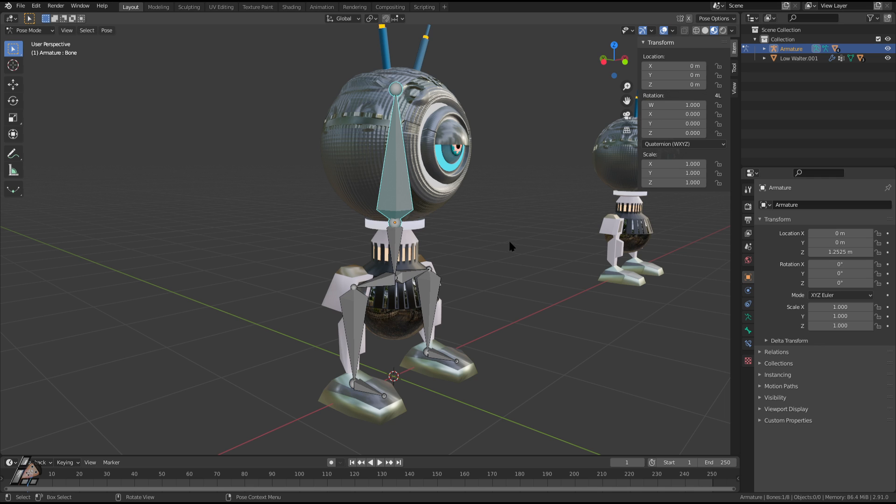
{"action": "key", "text": "r"}
{"action": "key", "text": "x"}
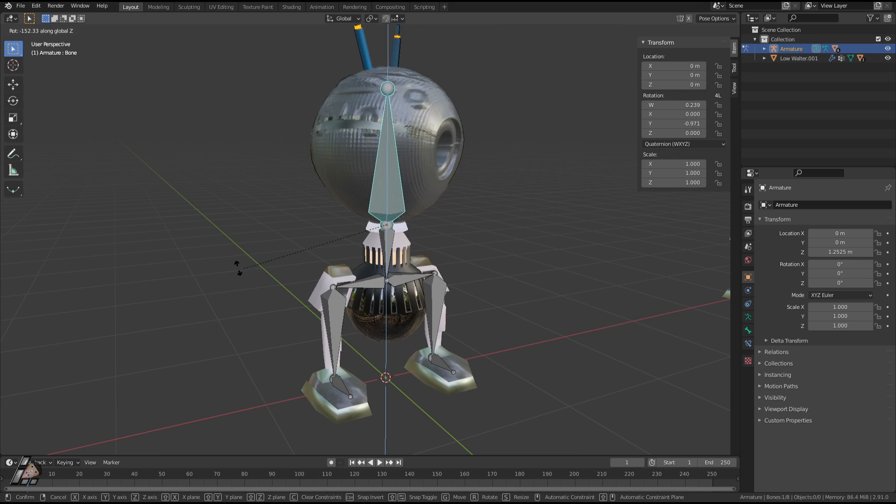
{"action": "right_click", "coordinate": [604, 236]}
{"action": "key", "text": "r"}
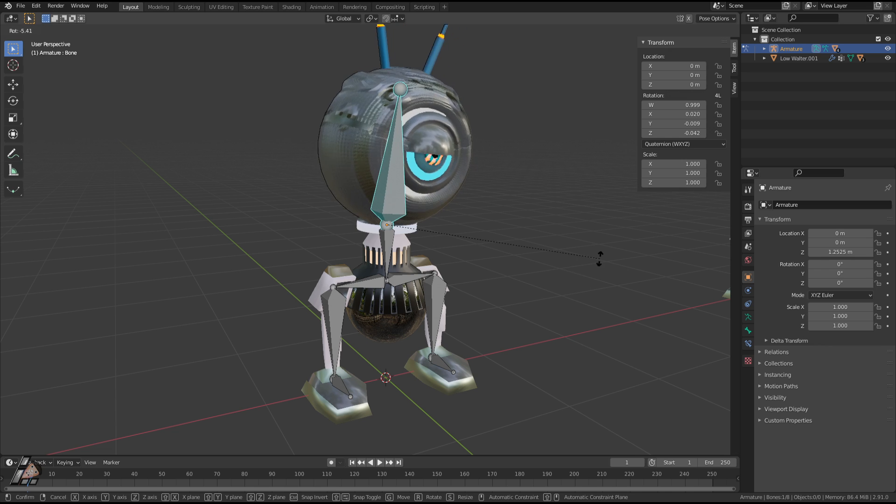
{"action": "right_click", "coordinate": [561, 264]}
- Select the short body bone below the head and try rotating it about the global Z axis
{"action": "left_click", "coordinate": [388, 253]}
{"action": "key", "text": "r"}
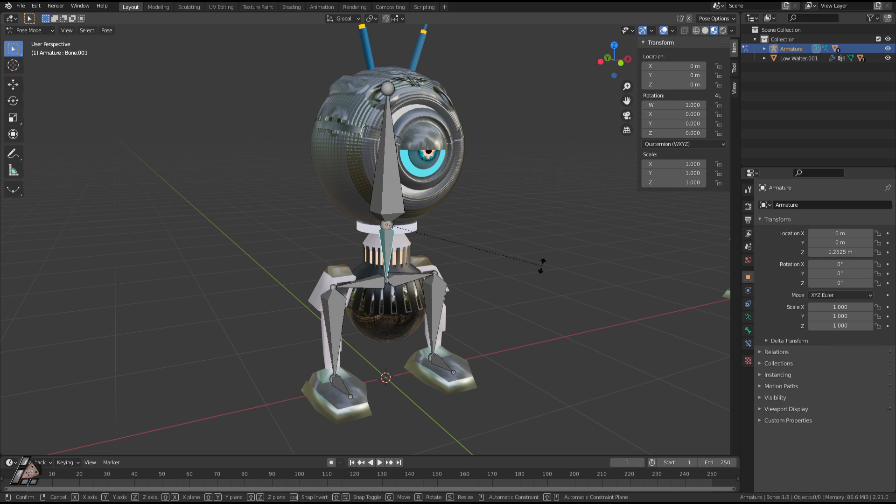
{"action": "key", "text": "z"}
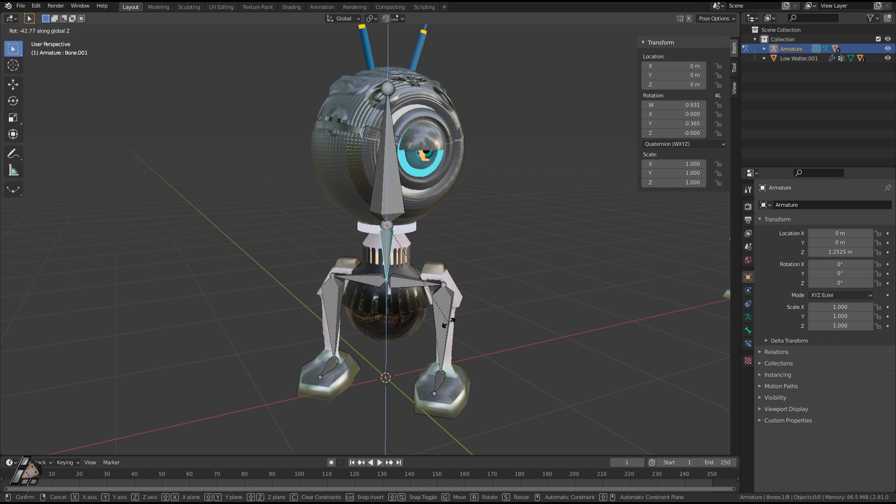
{"action": "right_click", "coordinate": [480, 282]}
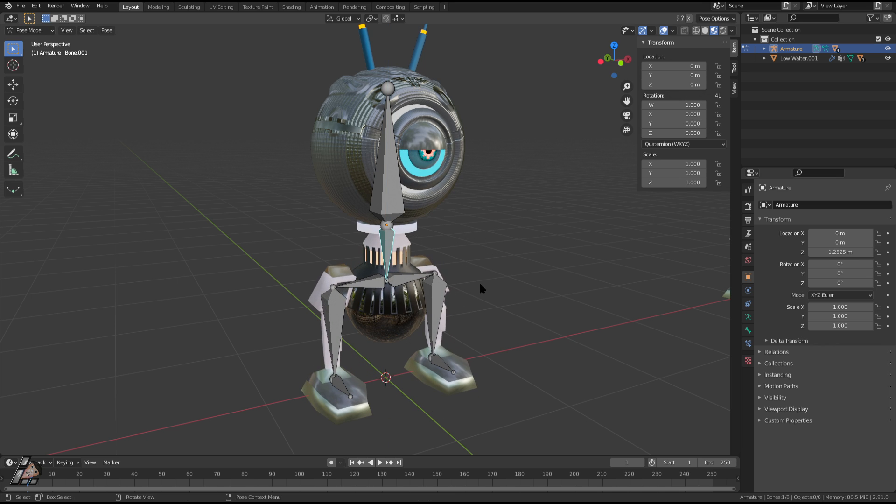
- Switch the robot's armature from Pose Mode to Edit Mode
{"action": "left_click", "coordinate": [26, 30]}
{"action": "left_click", "coordinate": [27, 31]}
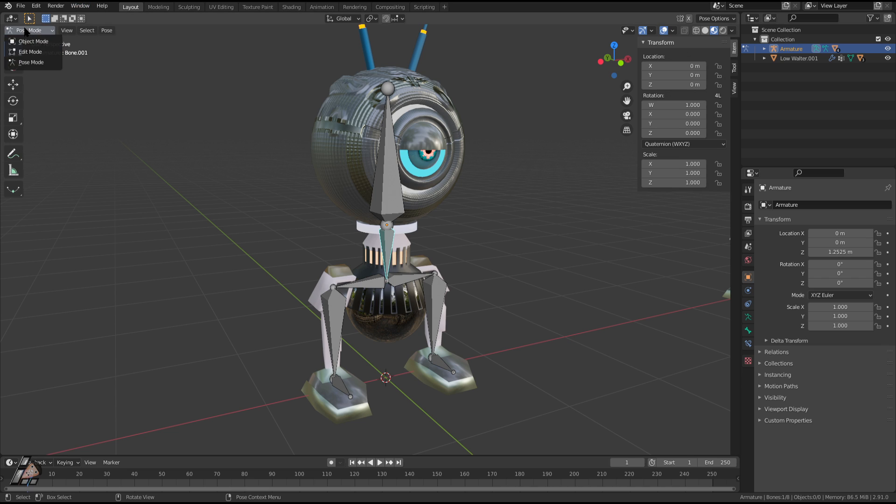
{"action": "left_click", "coordinate": [28, 30]}
{"action": "left_click", "coordinate": [29, 31]}
{"action": "left_click", "coordinate": [36, 51]}
- Return the robot's armature to Object Mode
{"action": "left_click", "coordinate": [40, 33]}
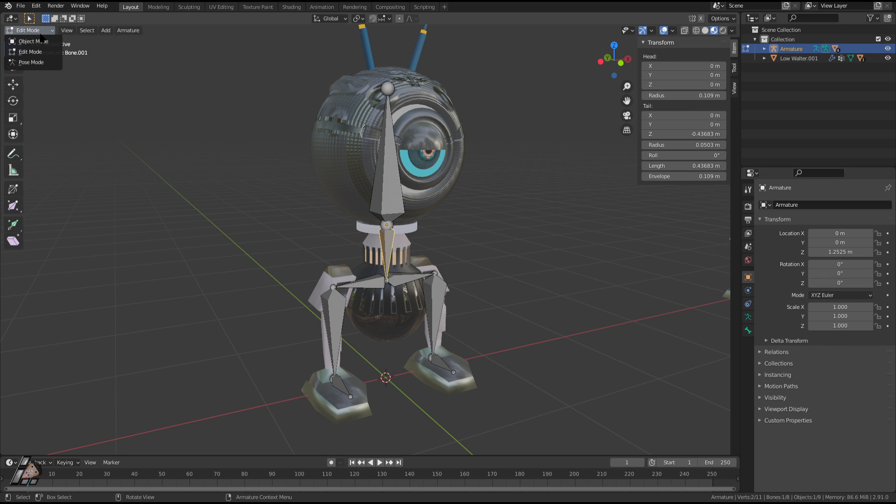
{"action": "left_click", "coordinate": [29, 31]}
{"action": "left_click", "coordinate": [29, 30]}
{"action": "left_click", "coordinate": [41, 41]}
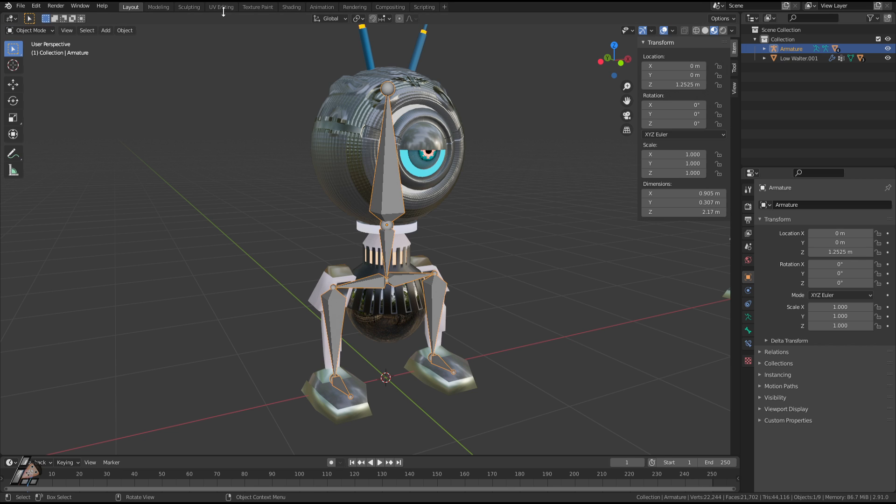
{"action": "key", "text": "Tab"}
{"action": "key", "text": "Tab"}
{"action": "left_click", "coordinate": [39, 29]}
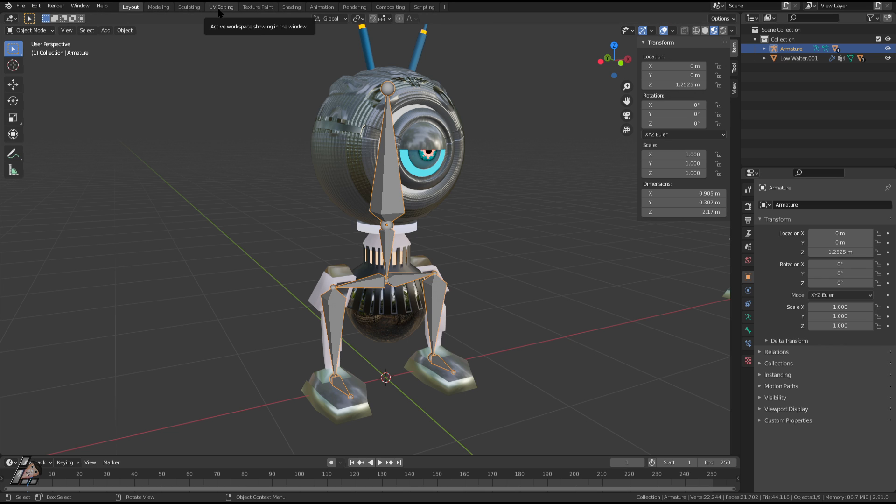
- View the Texture Paint and Modeling workspaces, and deselect the armature in Object Mode
{"action": "left_click", "coordinate": [268, 8]}
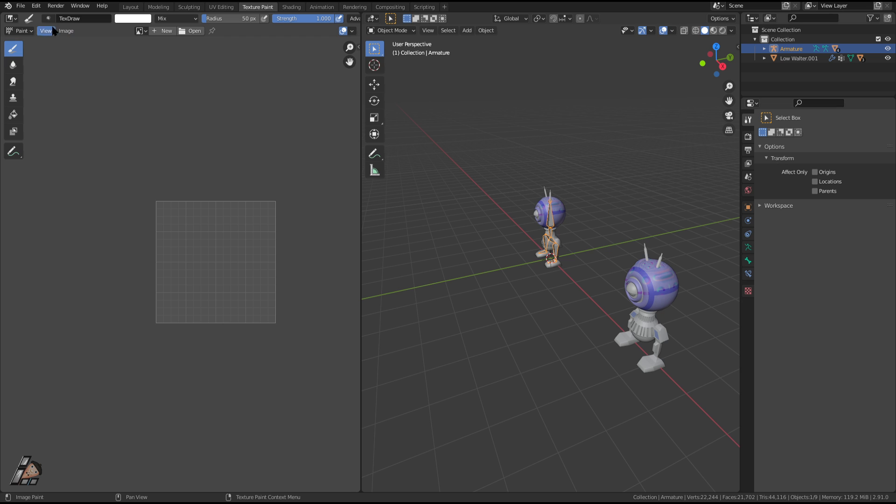
{"action": "left_click", "coordinate": [171, 8]}
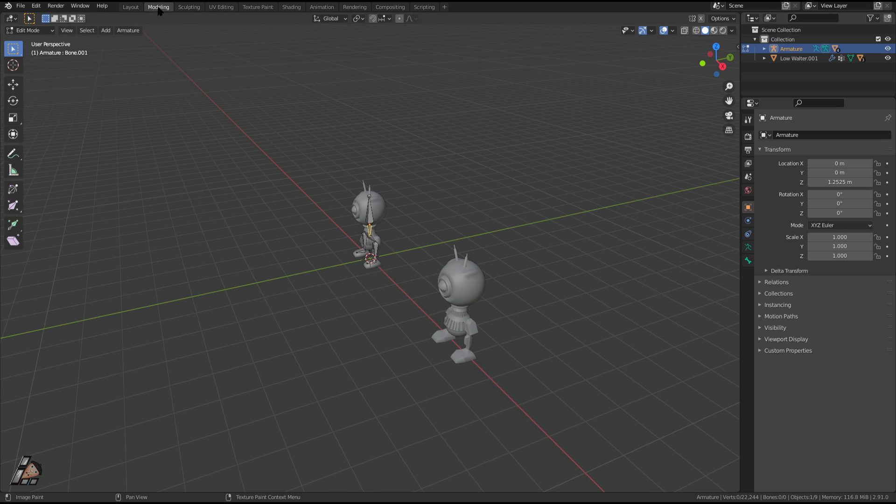
{"action": "key", "text": "Tab"}
{"action": "key", "text": "alt+a"}
{"action": "left_click", "coordinate": [51, 30]}
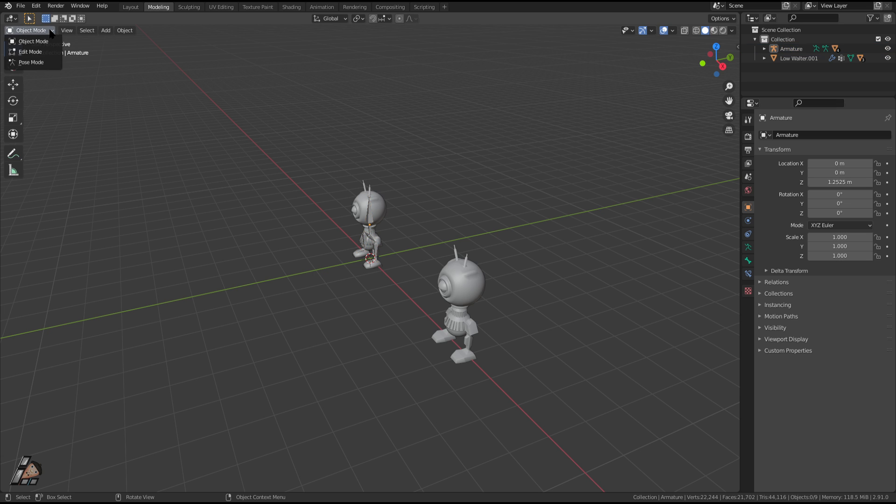
{"action": "middle_click_drag", "start_coordinate": [430, 189], "coordinate": [357, 152]}
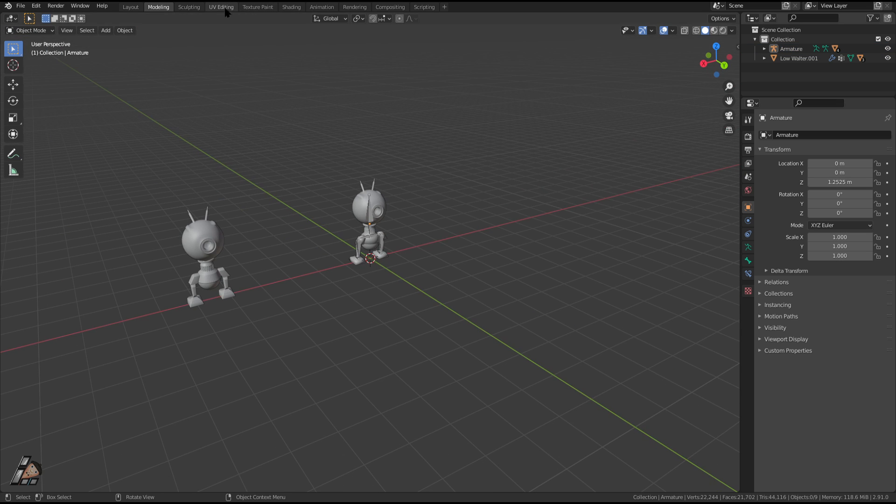
- View the Animation and UV Editing workspaces and return to the Layout workspace
{"action": "left_click", "coordinate": [444, 7]}
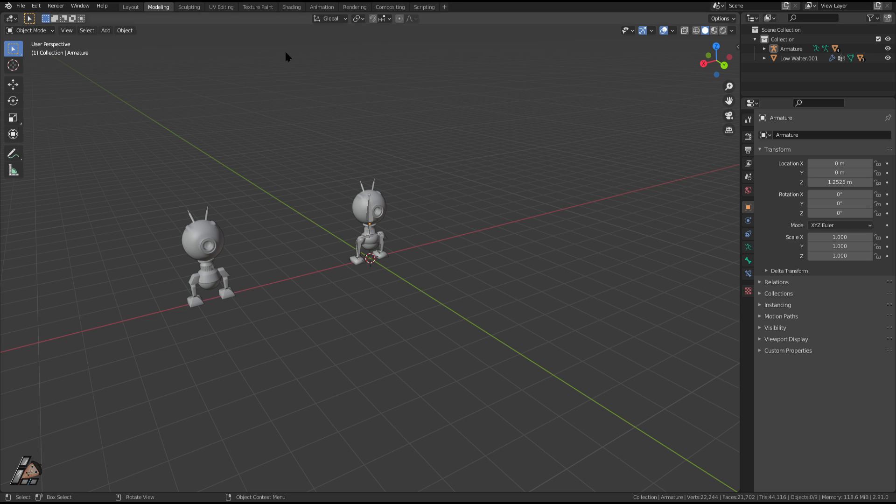
{"action": "left_click", "coordinate": [321, 7]}
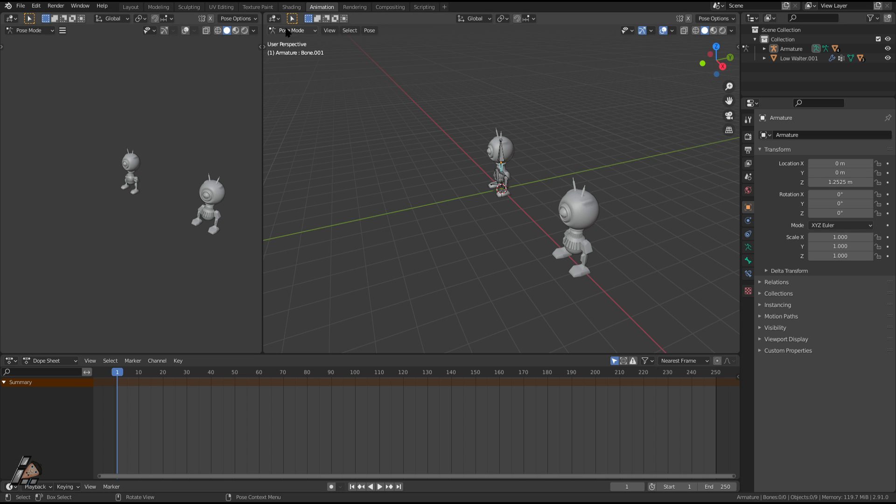
{"action": "left_click", "coordinate": [290, 31]}
{"action": "left_click", "coordinate": [275, 18]}
{"action": "left_click", "coordinate": [130, 6]}
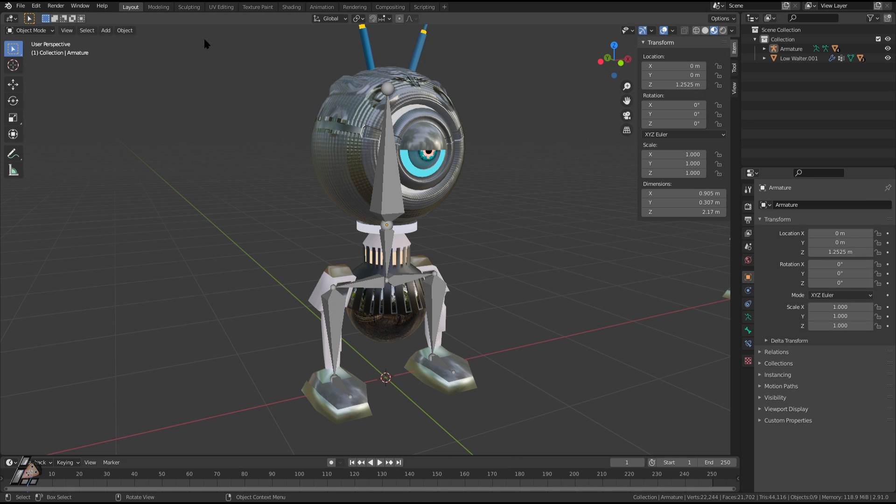
{"action": "left_click", "coordinate": [221, 7]}
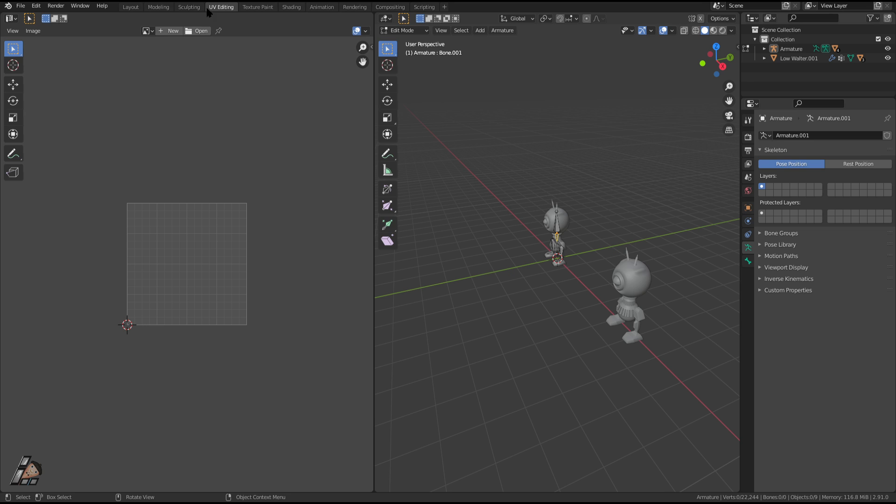
{"action": "left_click", "coordinate": [130, 7]}
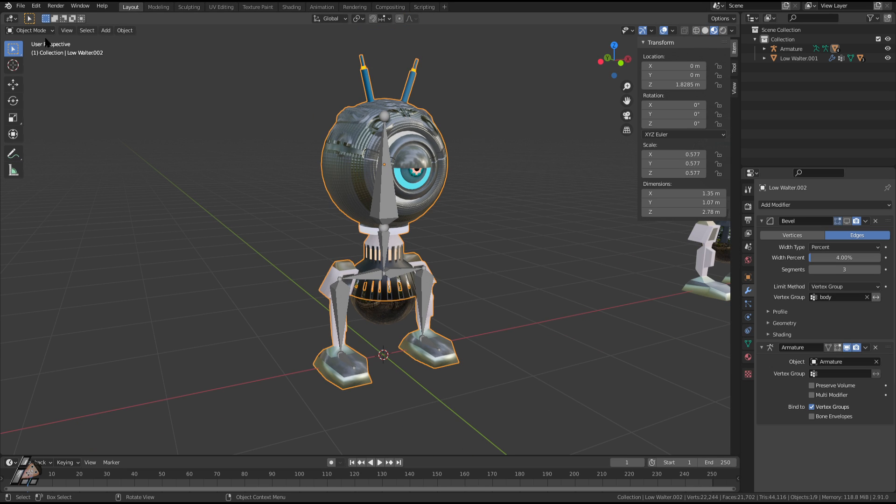
- Select the rigged robot's body mesh and put it in Weight Paint mode
{"action": "left_click", "coordinate": [32, 31]}
{"action": "left_click", "coordinate": [32, 31]}
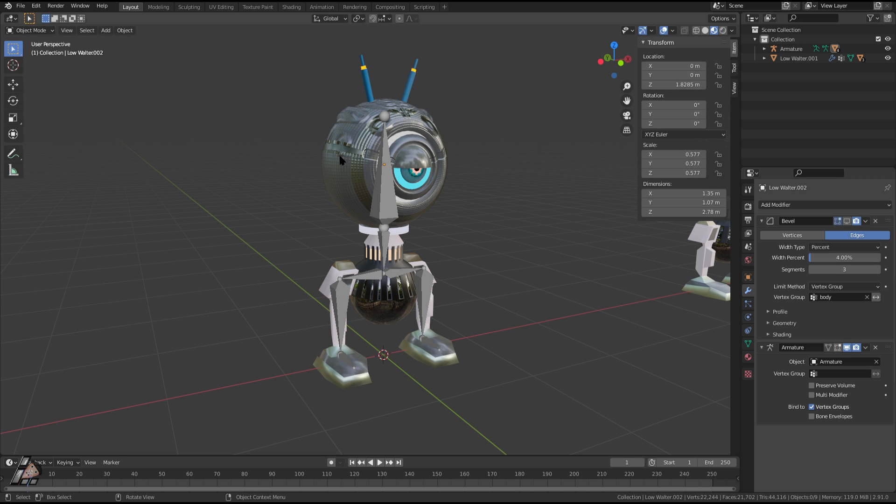
{"action": "left_click", "coordinate": [42, 31]}
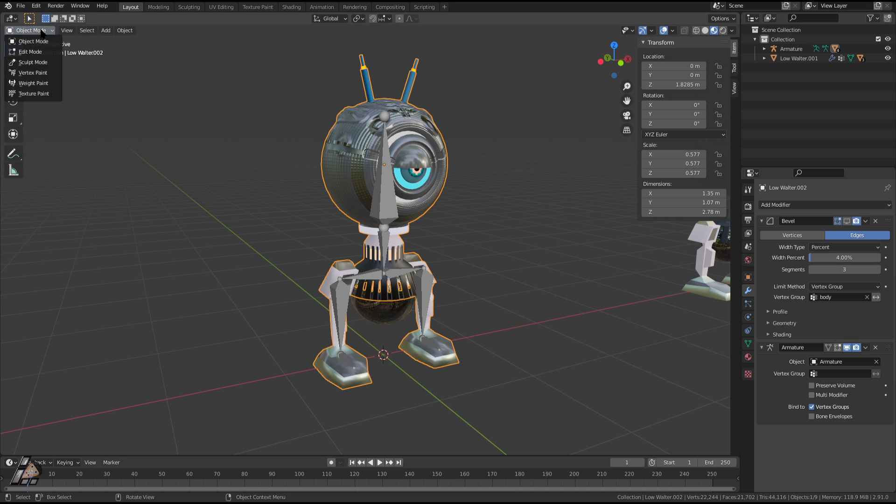
{"action": "left_click", "coordinate": [40, 83]}
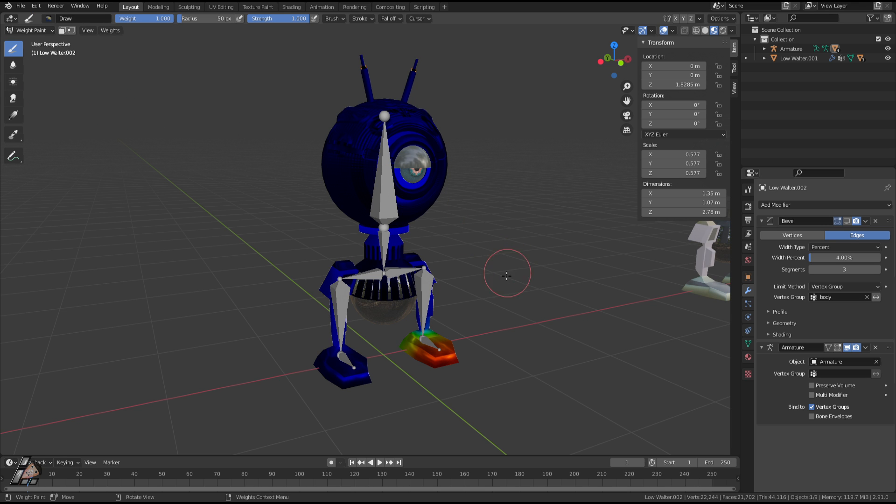
- Paint weight onto the robot's right hip plate with the Draw brush at weight 1.000 and strength 1.000
{"action": "scroll", "coordinate": [577, 326], "scroll_direction": "up", "scroll_amount": 3}
{"action": "middle_click_drag", "start_coordinate": [577, 326], "coordinate": [400, 260]}
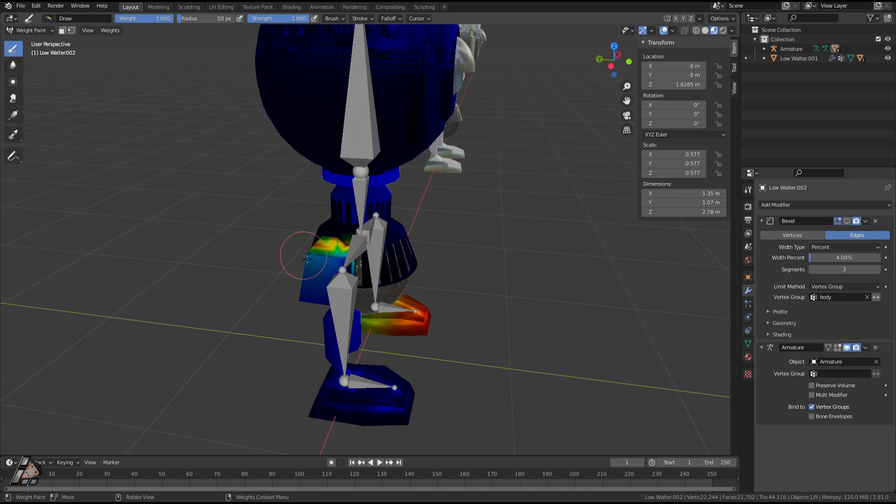
{"action": "mouse_move", "coordinate": [307, 259]}
{"action": "middle_mouse_down"}
{"action": "mouse_move", "coordinate": [353, 292]}
{"action": "mouse_move", "coordinate": [473, 185]}
{"action": "middle_mouse_up"}
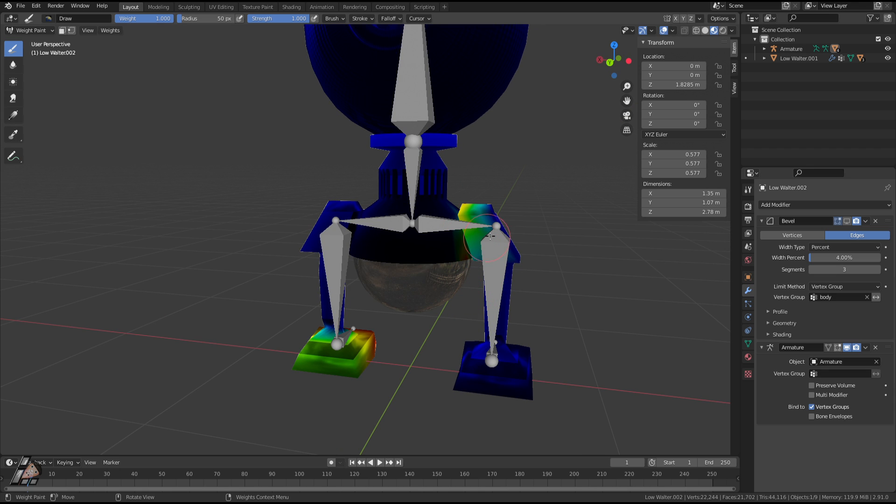
{"action": "middle_click_drag", "start_coordinate": [486, 250], "coordinate": [311, 249]}
{"action": "left_click_drag", "start_coordinate": [275, 207], "coordinate": [275, 271]}
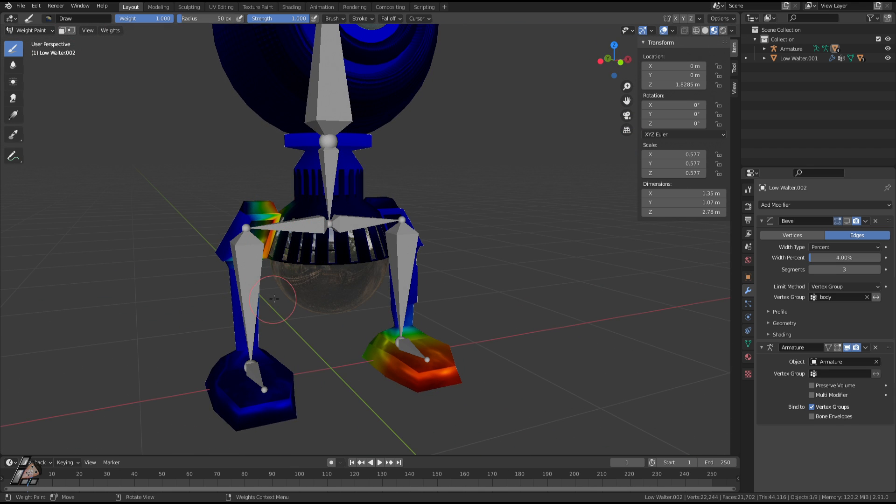
- Paint weight onto the neck ring below the robot's head with the Draw brush
{"action": "mouse_move", "coordinate": [312, 270]}
{"action": "middle_mouse_down"}
{"action": "mouse_move", "coordinate": [359, 283]}
{"action": "mouse_move", "coordinate": [304, 292]}
{"action": "mouse_move", "coordinate": [346, 250]}
{"action": "middle_mouse_up"}
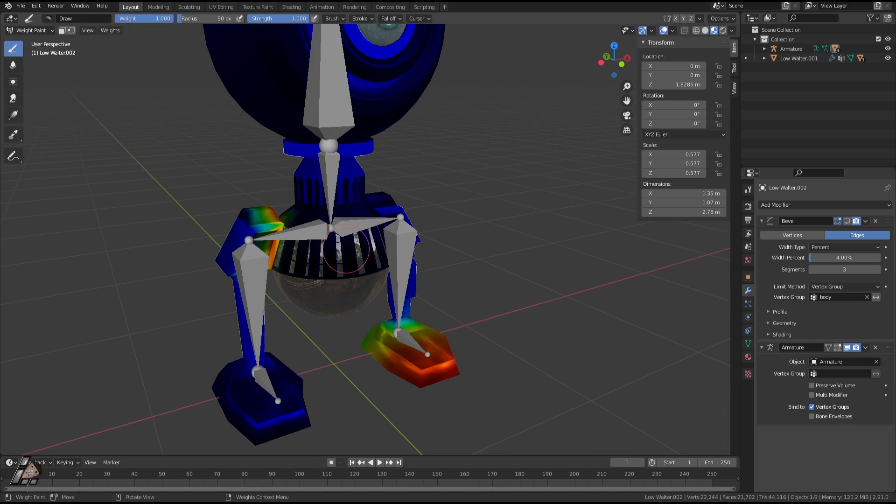
{"action": "middle_click_drag", "start_coordinate": [514, 199], "coordinate": [464, 166]}
{"action": "middle_click_drag", "start_coordinate": [312, 144], "coordinate": [257, 194]}
{"action": "scroll", "coordinate": [299, 229], "scroll_direction": "down", "scroll_amount": 3}
{"action": "middle_click_drag", "start_coordinate": [330, 257], "coordinate": [447, 304]}
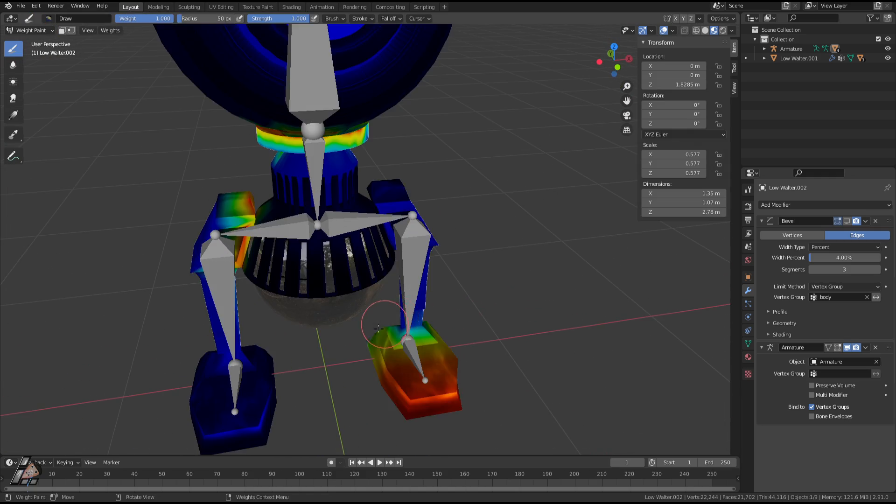
{"action": "mouse_move", "coordinate": [395, 345]}
{"action": "middle_mouse_down"}
{"action": "mouse_move", "coordinate": [464, 331]}
{"action": "mouse_move", "coordinate": [390, 310]}
{"action": "mouse_move", "coordinate": [390, 200]}
{"action": "mouse_move", "coordinate": [344, 228]}
{"action": "middle_mouse_up"}
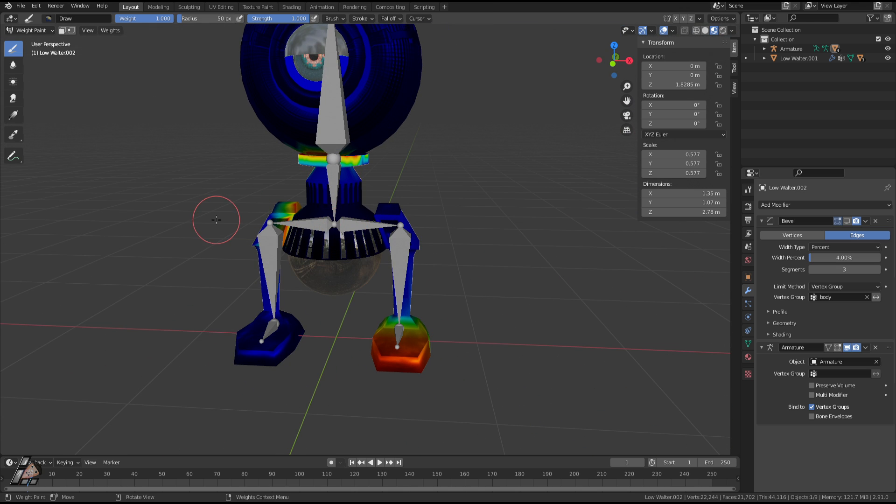
- Return the robot's body mesh from Weight Paint to Object Mode and select the armature
{"action": "middle_click_drag", "start_coordinate": [216, 219], "coordinate": [283, 279]}
{"action": "mouse_move", "coordinate": [294, 175]}
{"action": "middle_mouse_down"}
{"action": "mouse_move", "coordinate": [355, 261]}
{"action": "mouse_move", "coordinate": [320, 290]}
{"action": "mouse_move", "coordinate": [362, 336]}
{"action": "mouse_move", "coordinate": [669, 317]}
{"action": "mouse_move", "coordinate": [745, 334]}
{"action": "middle_mouse_up"}
{"action": "key", "text": "Tab"}
{"action": "key", "text": "Tab"}
{"action": "mouse_move", "coordinate": [345, 313]}
{"action": "middle_mouse_down"}
{"action": "mouse_move", "coordinate": [403, 314]}
{"action": "mouse_move", "coordinate": [387, 308]}
{"action": "mouse_move", "coordinate": [400, 297]}
{"action": "middle_mouse_up"}
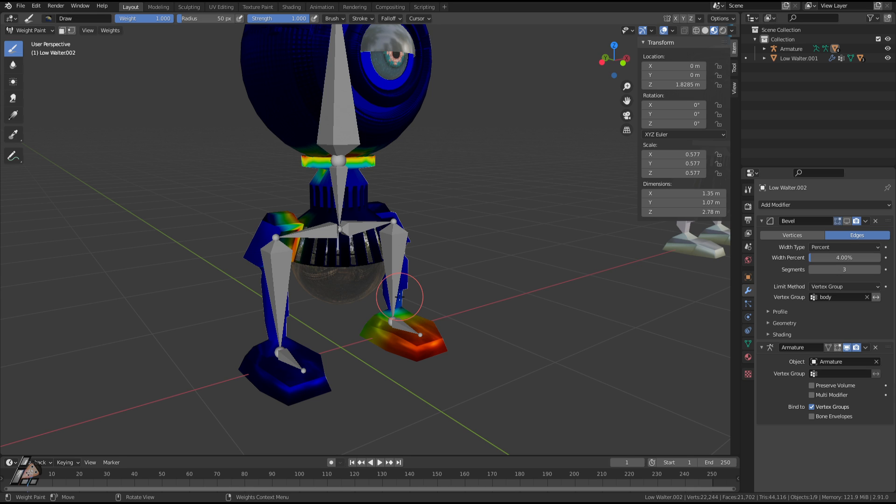
{"action": "left_click", "coordinate": [30, 30]}
{"action": "left_click", "coordinate": [26, 49]}
{"action": "middle_click_drag", "start_coordinate": [386, 266], "coordinate": [442, 270]}
{"action": "left_click", "coordinate": [352, 293]}
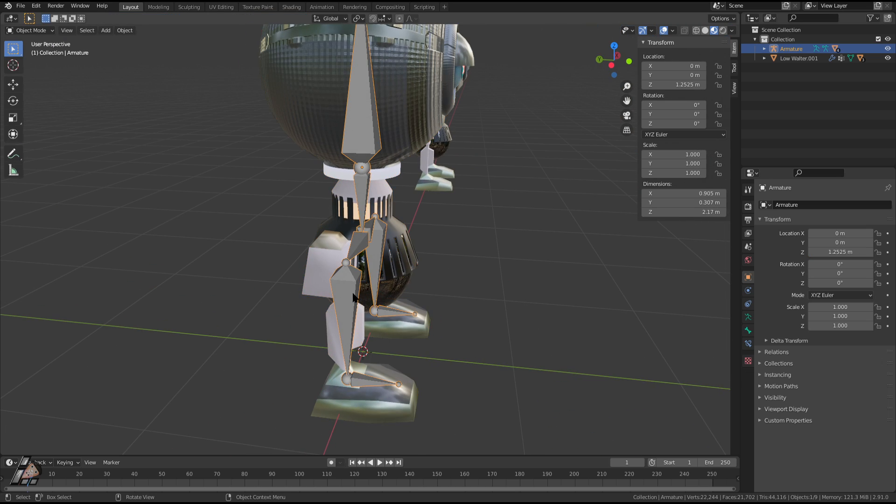
- Examine how the armature's bones sit in the robot's legs, hips and head from the side, front and above
{"action": "middle_click_drag", "start_coordinate": [456, 304], "coordinate": [381, 316]}
{"action": "key", "text": "Tab"}
{"action": "middle_click_drag", "start_coordinate": [321, 344], "coordinate": [459, 285]}
{"action": "key", "text": "Tab"}
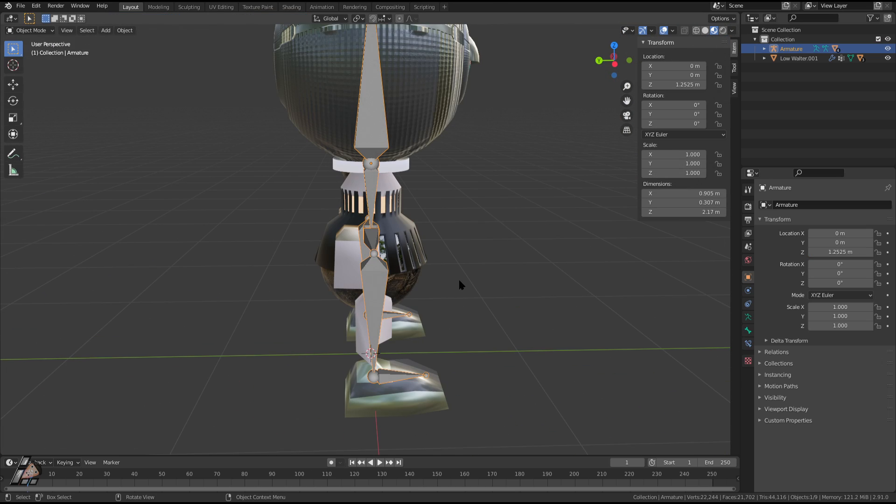
{"action": "middle_click_drag", "start_coordinate": [381, 281], "coordinate": [333, 219]}
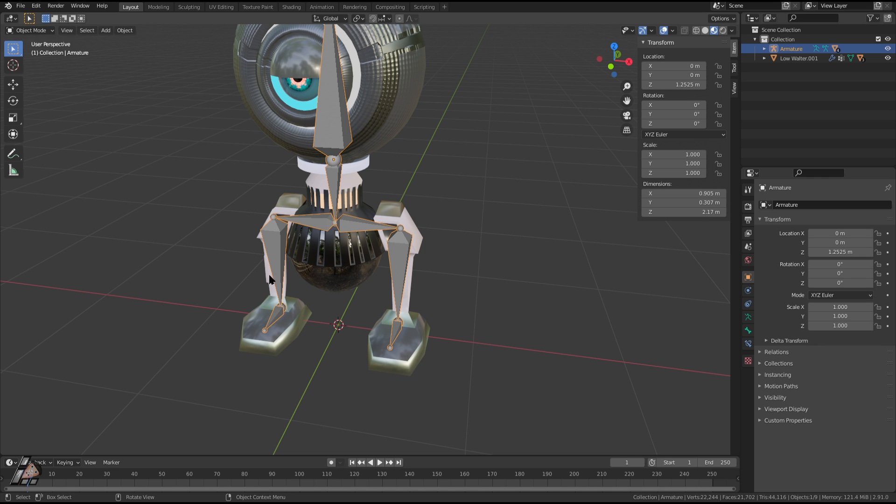
{"action": "middle_click_drag", "start_coordinate": [334, 292], "coordinate": [500, 210]}
{"action": "scroll", "coordinate": [393, 198], "scroll_direction": "down", "scroll_amount": 5}
{"action": "scroll", "coordinate": [470, 246], "scroll_direction": "up", "scroll_amount": 5}
{"action": "middle_click_drag", "start_coordinate": [416, 279], "coordinate": [199, 129]}
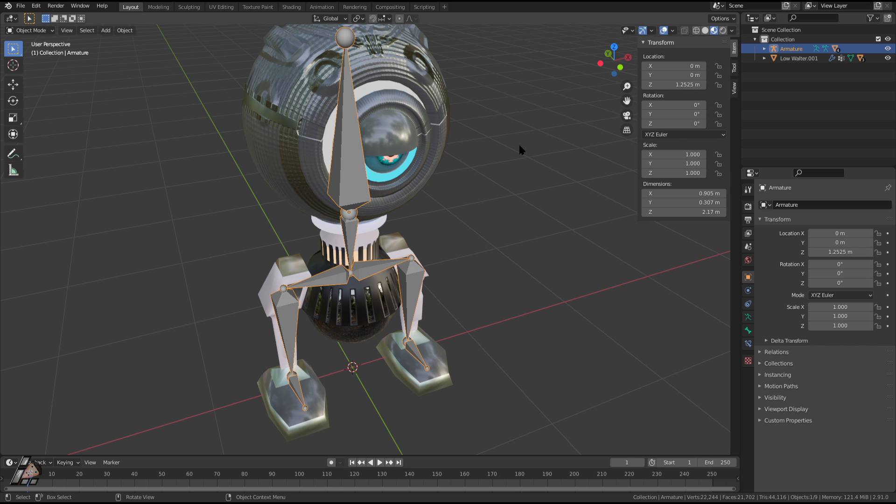
- Select the robot's body mesh, then switch to the space station scene in the Shading workspace
{"action": "middle_click_drag", "start_coordinate": [520, 147], "coordinate": [322, 171]}
{"action": "left_click", "coordinate": [341, 172]}
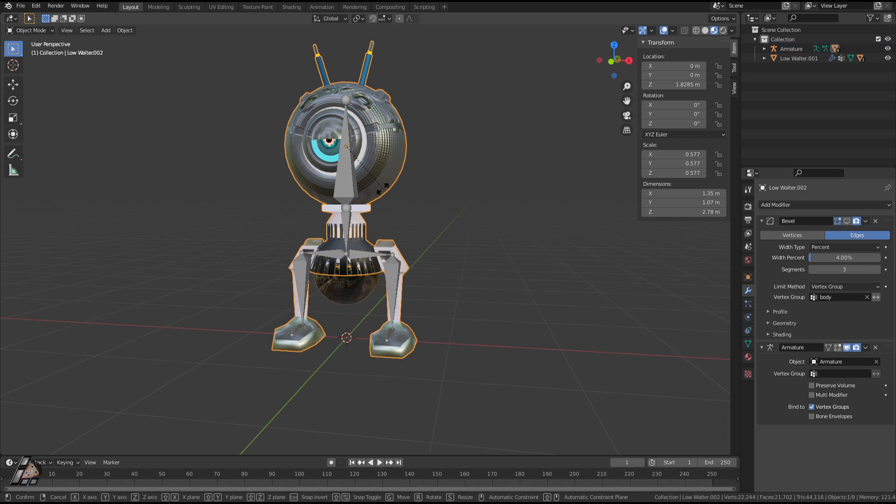
{"action": "left_click", "coordinate": [20, 6]}
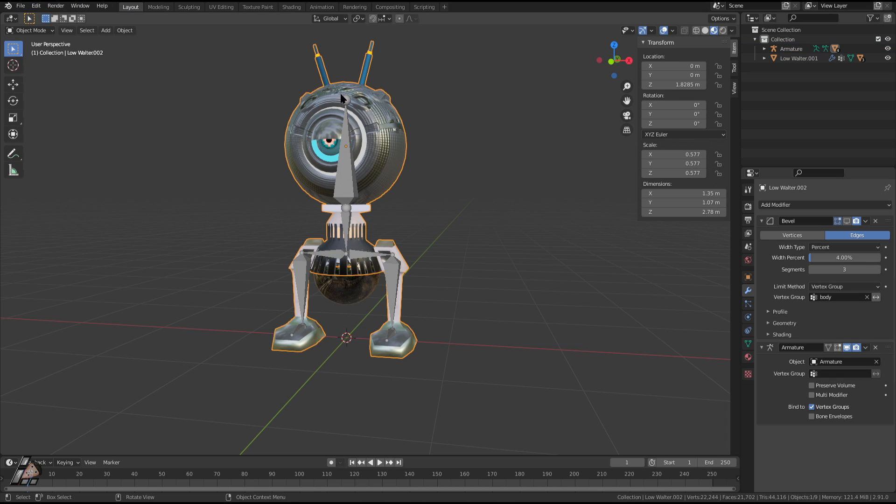
{"action": "left_click", "coordinate": [530, 108]}
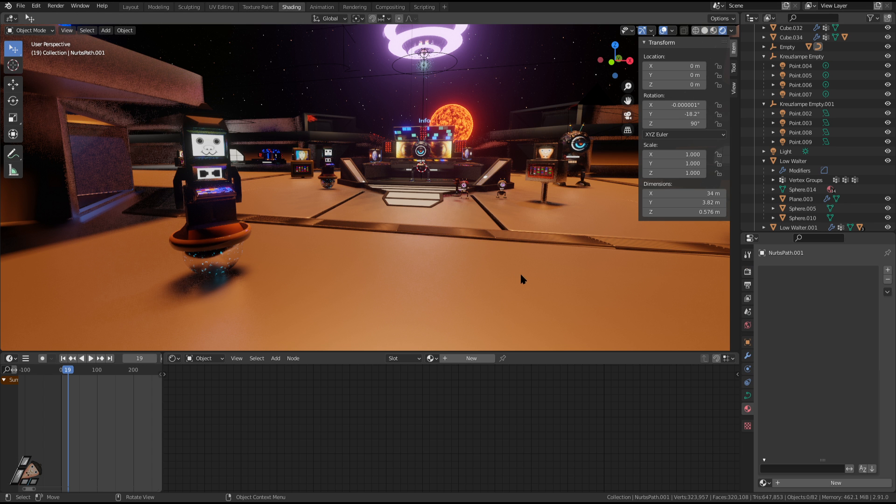
- Maximize the 3D viewport and walk through the station past the Info stage, the corridor facing the sun and the large one-eyed robot
{"action": "key", "text": "ctrl+alt+space"}
{"action": "key", "text": "shift+grave"}
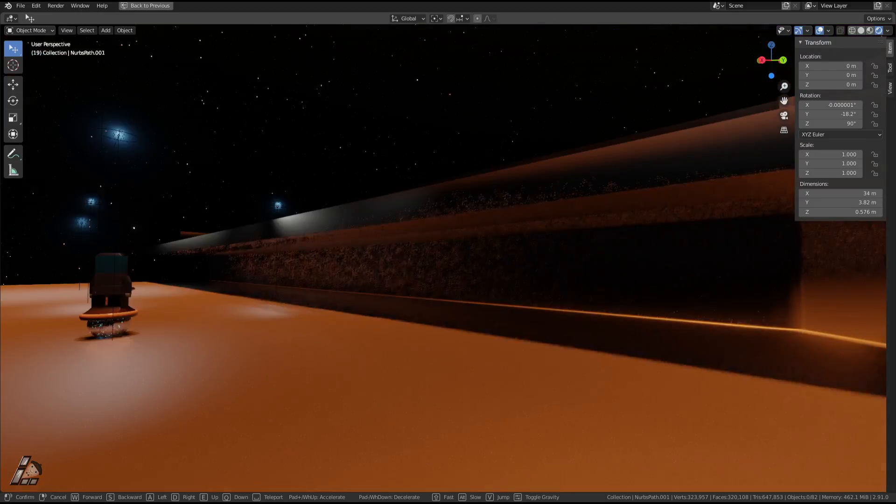
{"action": "key", "text": "w"}
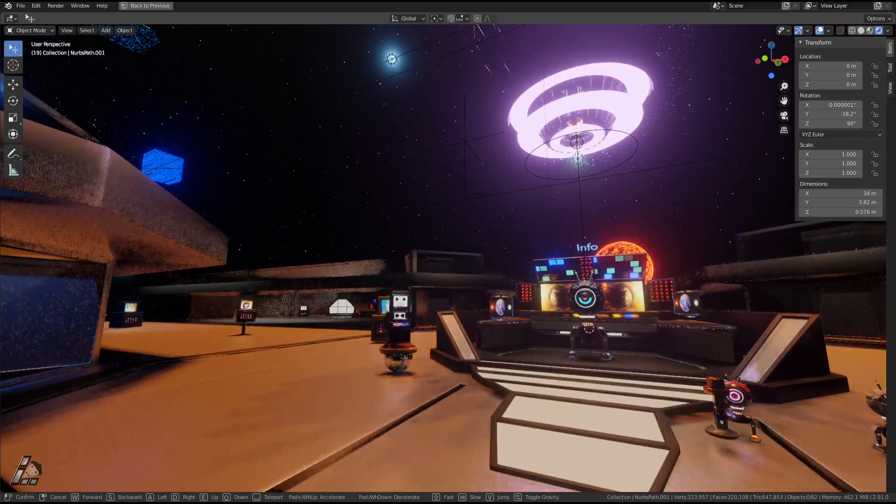
{"action": "key", "text": "w"}
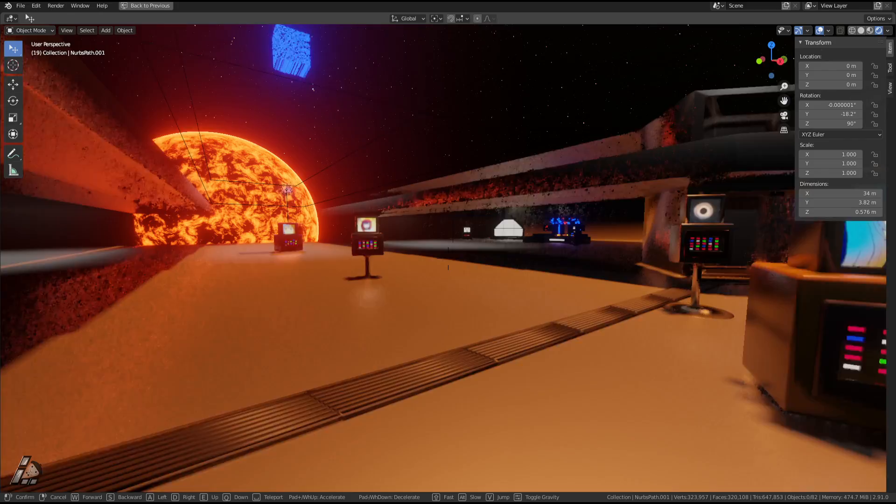
{"action": "key", "text": "w"}
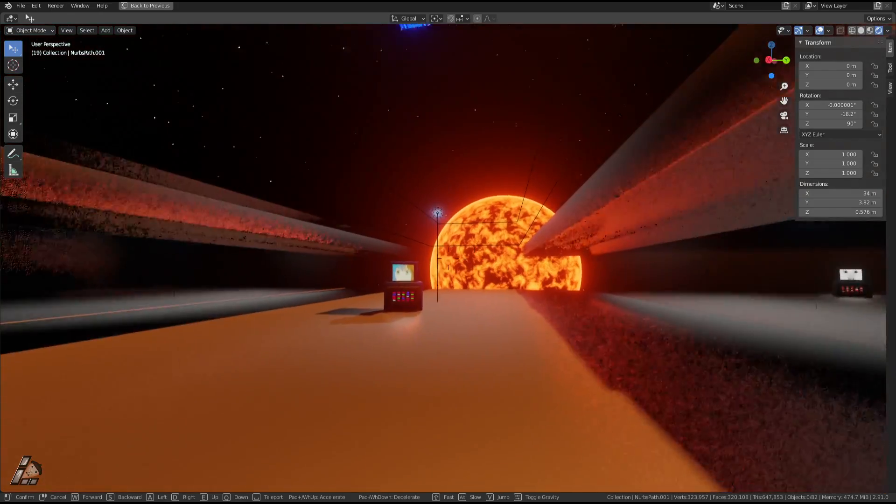
{"action": "key", "text": "w"}
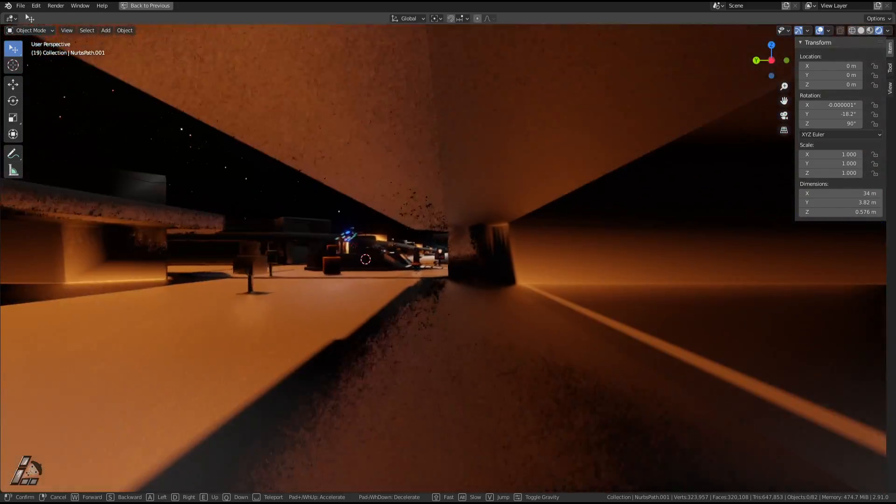
{"action": "key", "text": "w"}
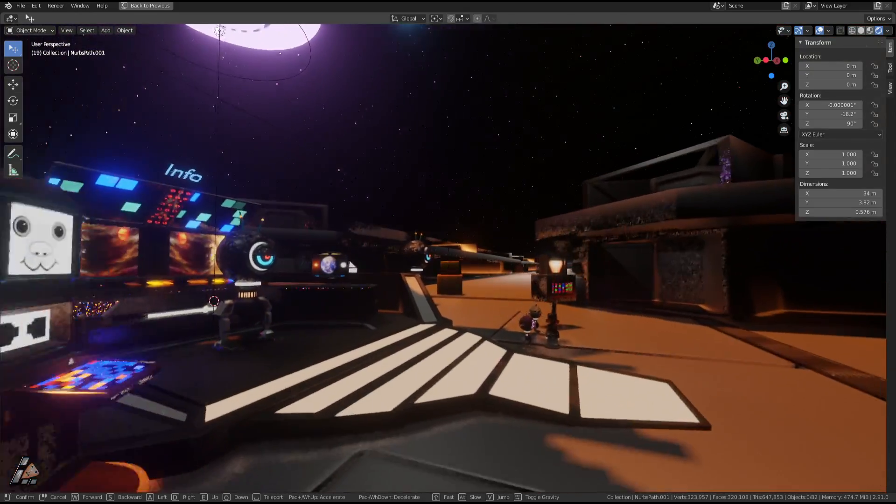
{"action": "key", "text": "w"}
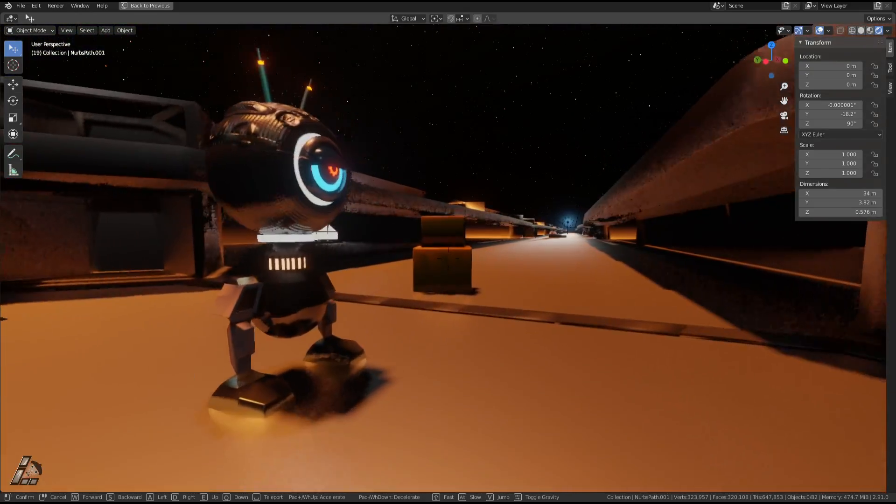
{"action": "key", "text": "w"}
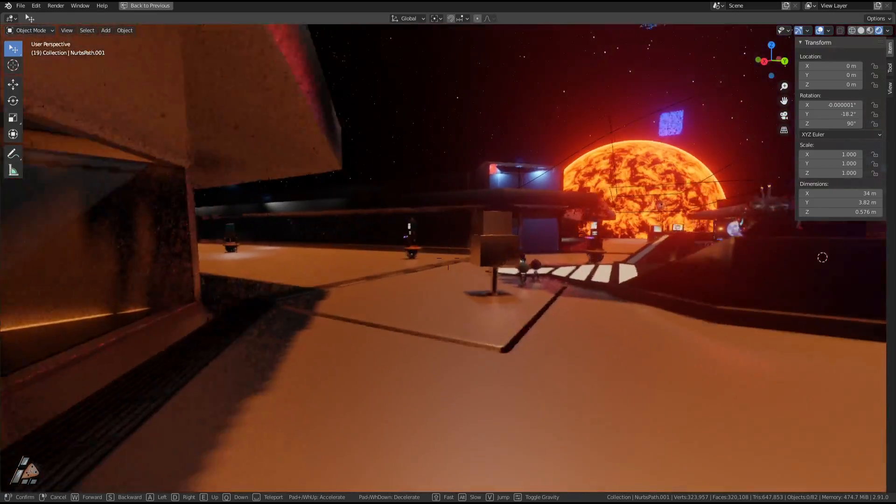
- Walk up to the Info stage's control desk, then tour the surrounding plaza, kiosks and buildings
{"action": "key", "text": "w"}
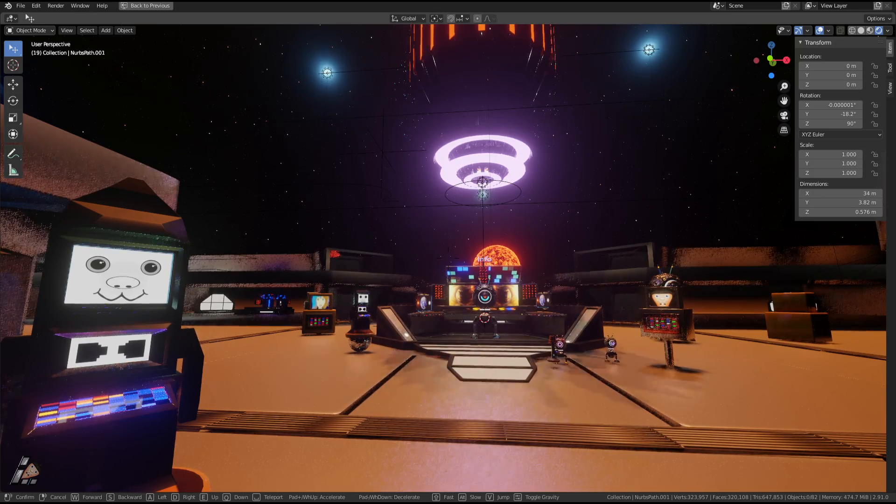
{"action": "key", "text": "w"}
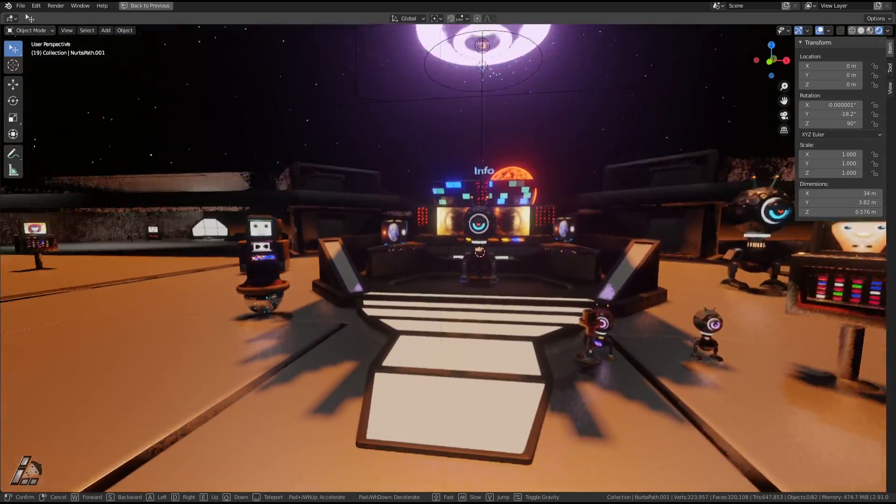
{"action": "key", "text": "w"}
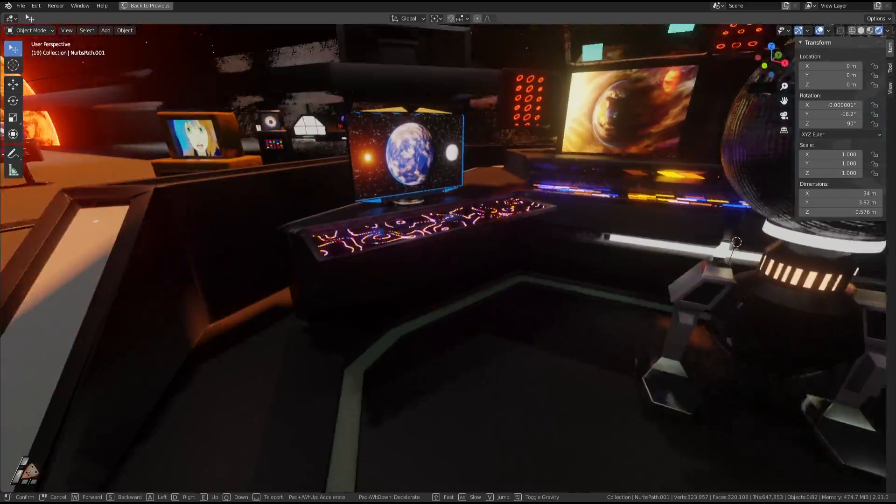
{"action": "key", "text": "w"}
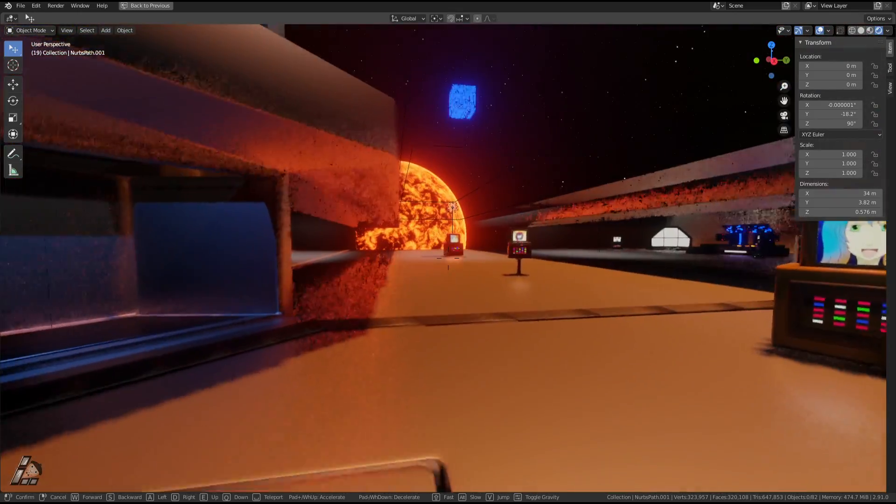
{"action": "key", "text": "w"}
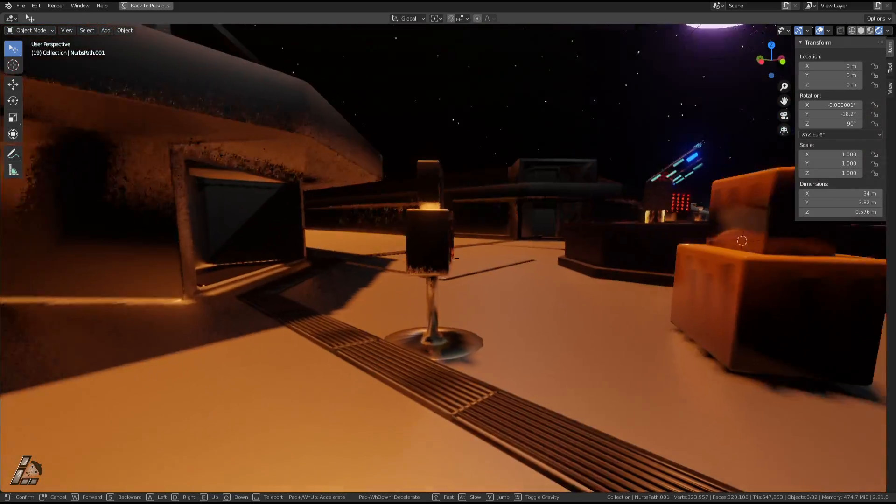
{"action": "key", "text": "w"}
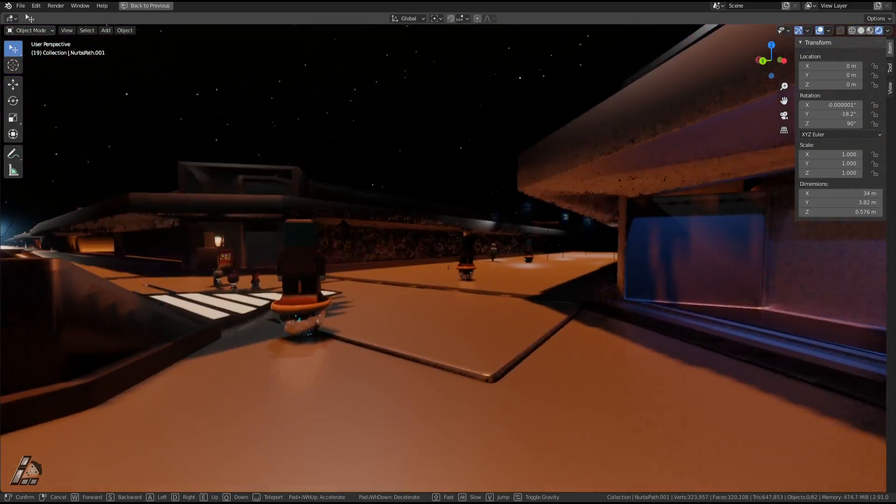
{"action": "key", "text": "w"}
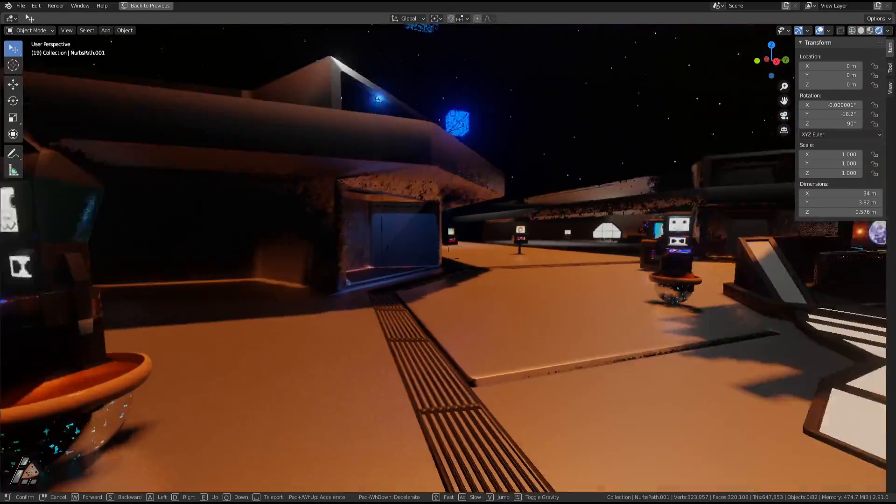
- Walk to the small robots beside the Info stage's steps and select the red one-eyed robot
{"action": "key", "text": "s"}
{"action": "key", "text": "d"}
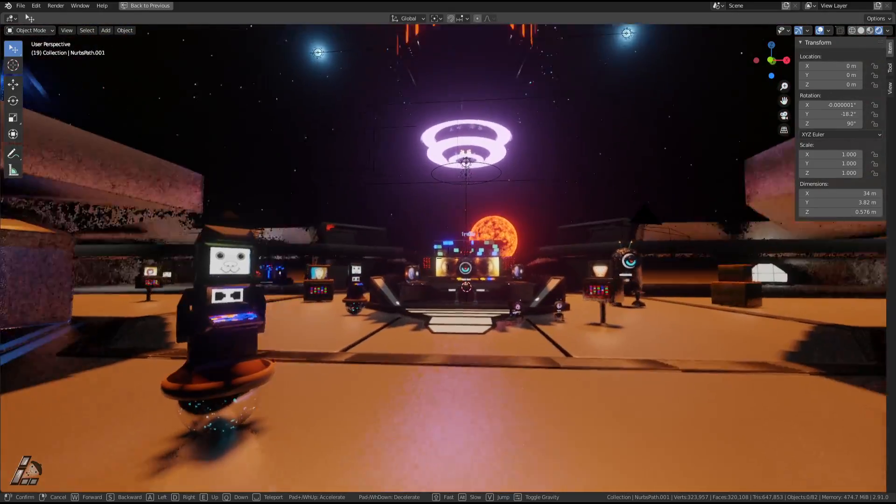
{"action": "key", "text": "w"}
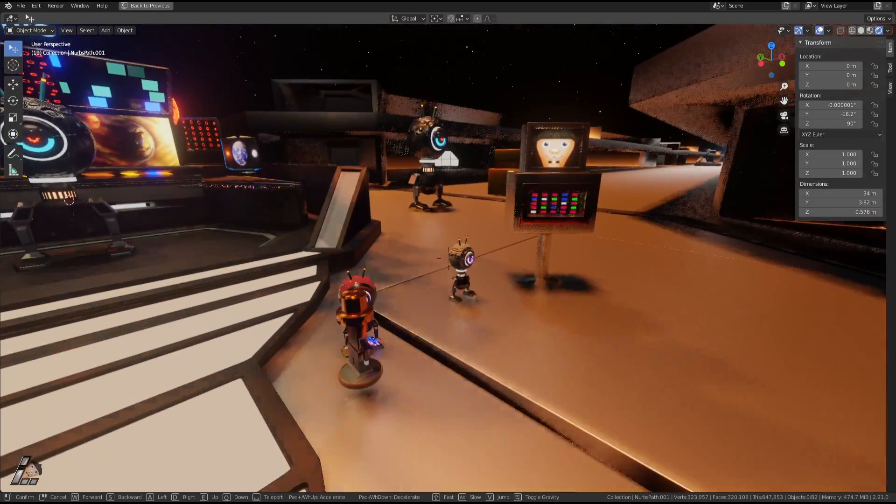
{"action": "key", "text": "d"}
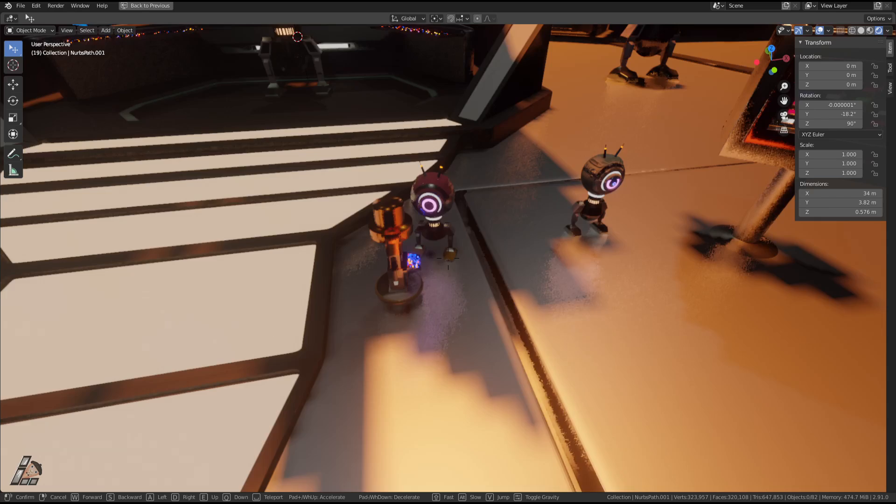
{"action": "left_click", "coordinate": [448, 258]}
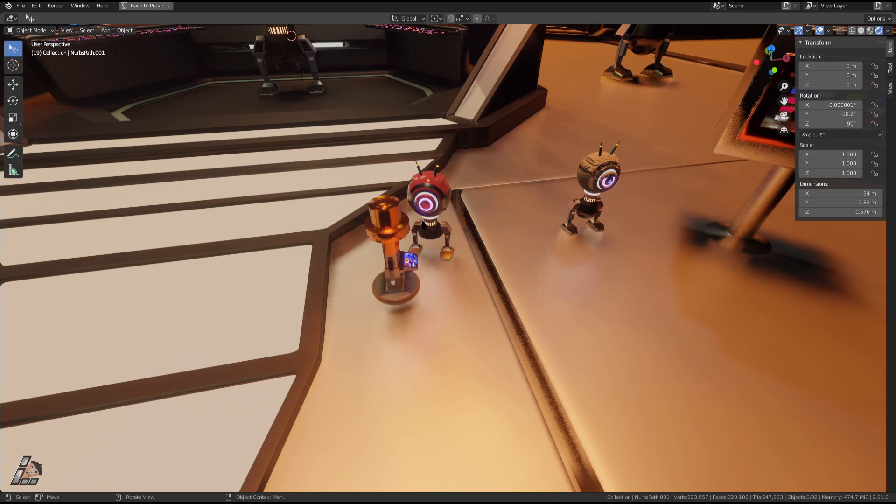
{"action": "left_click", "coordinate": [432, 206]}
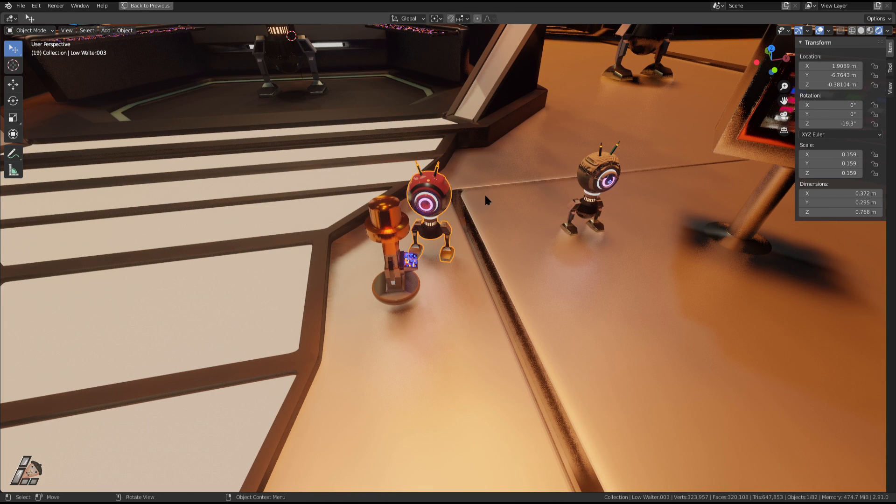